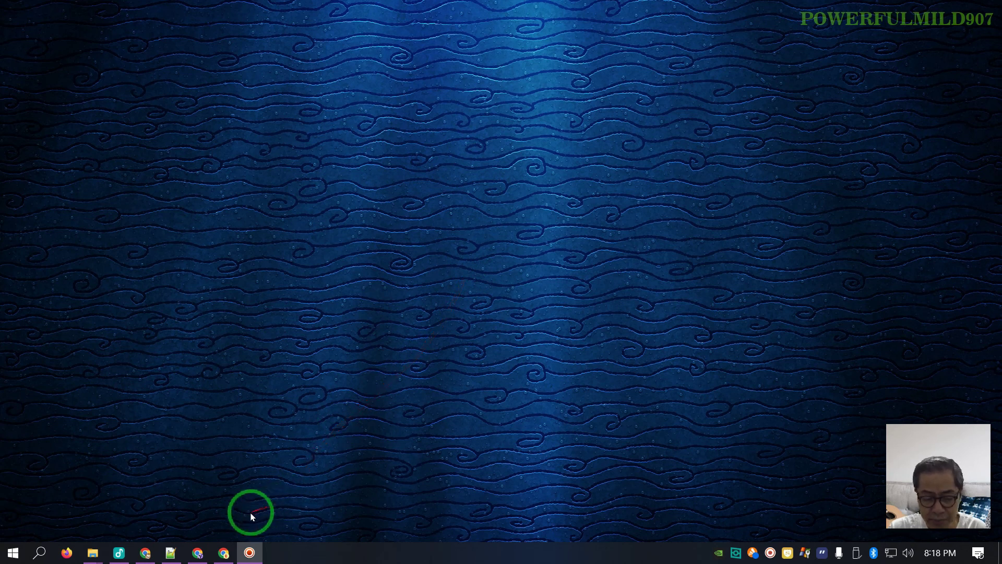
- Switch to the Chrome window that shows the Blogger posts list
{"action": "left_click", "coordinate": [201, 553]}
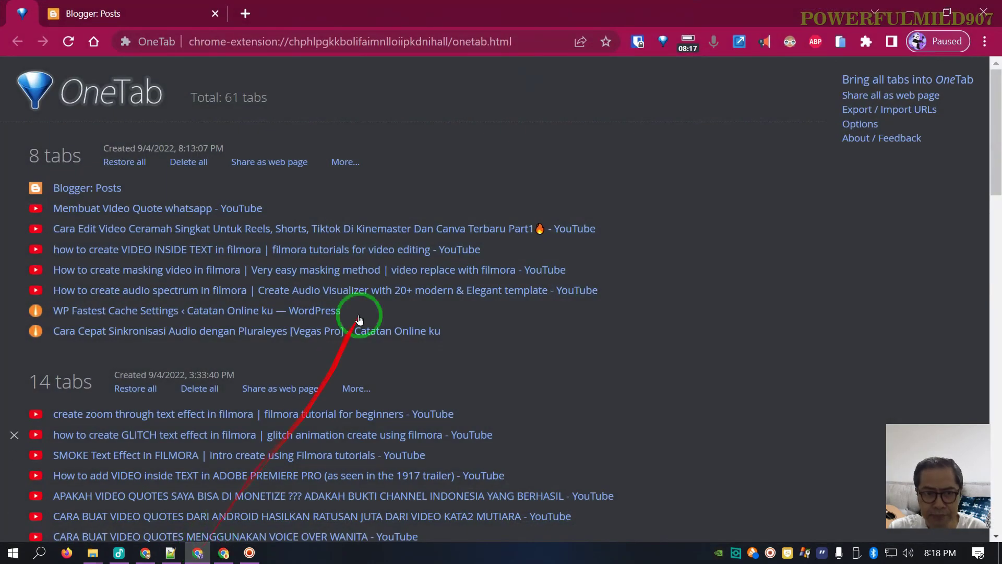
{"action": "left_click", "coordinate": [905, 8]}
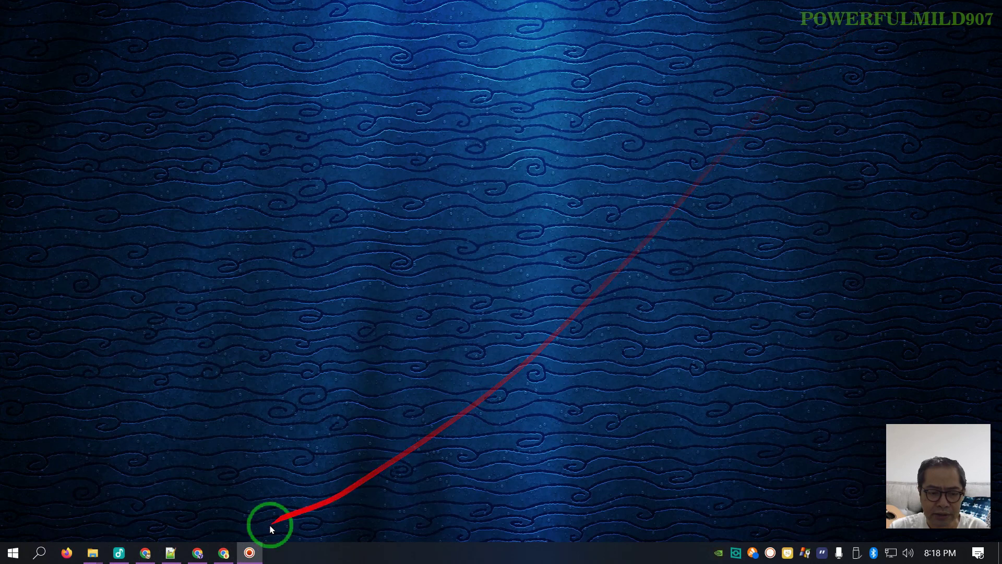
{"action": "left_click", "coordinate": [225, 552]}
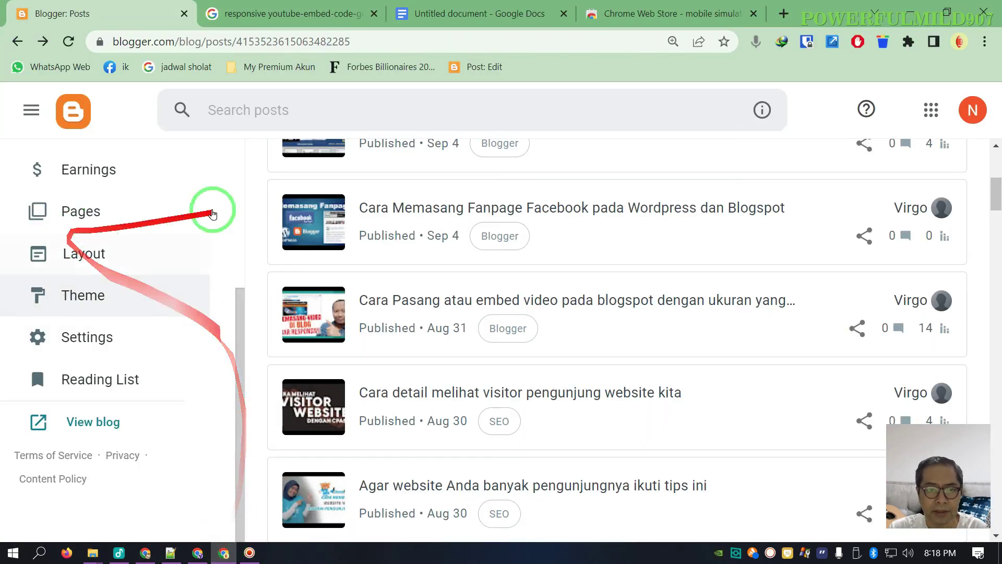
{"action": "mouse_move", "coordinate": [548, 194]}
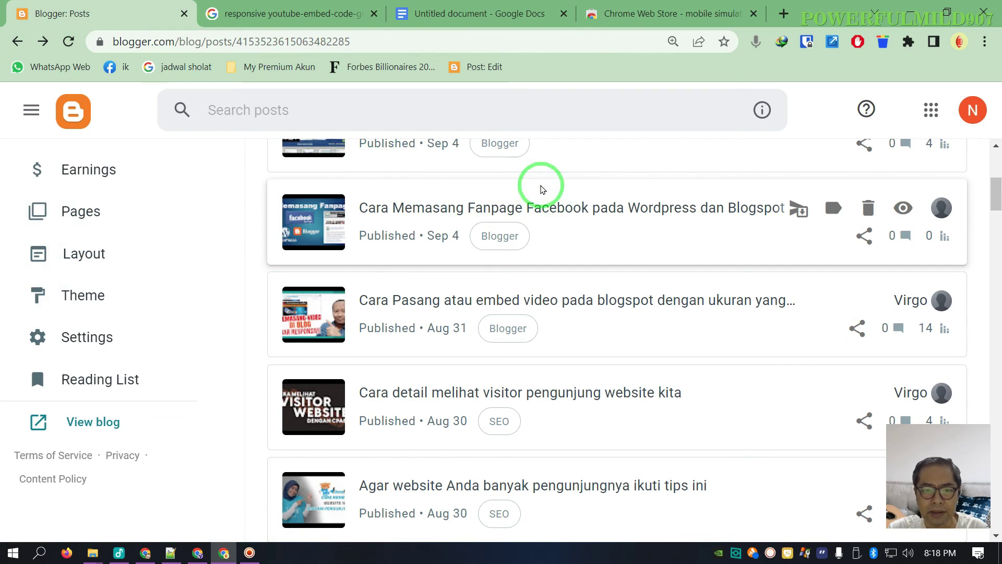
- Open YouTube in a new browser tab and play the "abcd in English | Alphabet song" video with its sound muted
{"action": "left_click", "coordinate": [782, 13]}
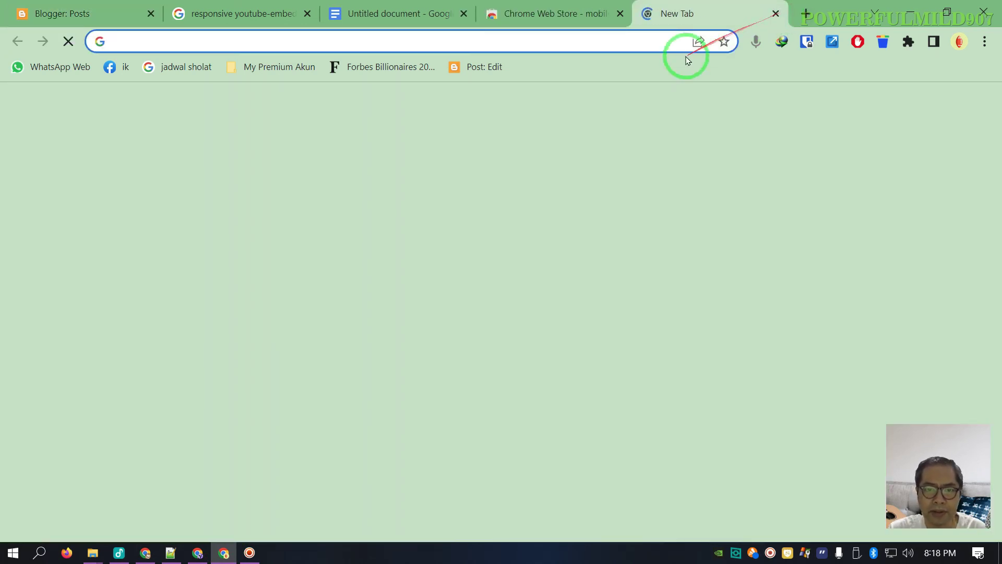
{"action": "left_click", "coordinate": [832, 43]}
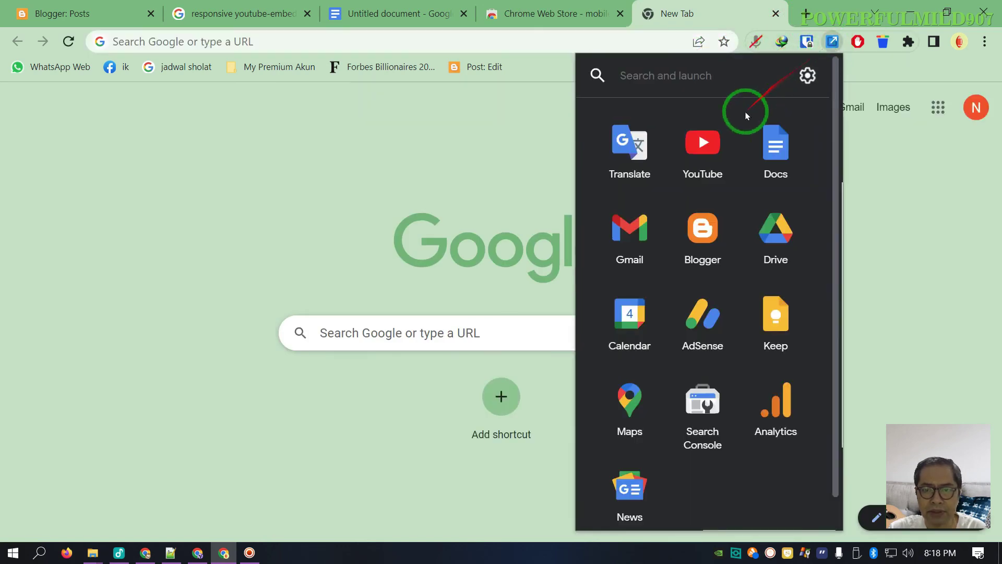
{"action": "left_click", "coordinate": [704, 144]}
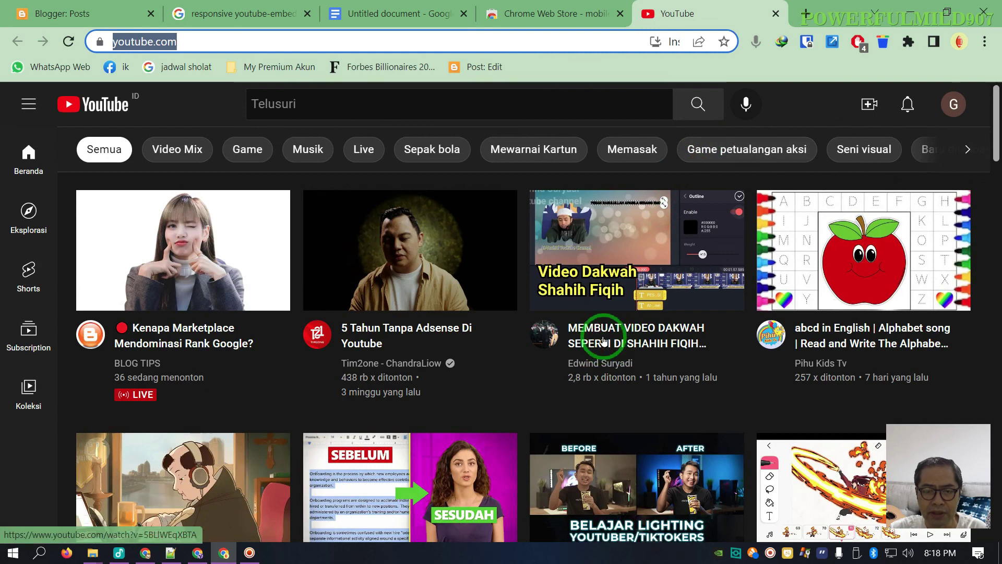
{"action": "left_click", "coordinate": [821, 283]}
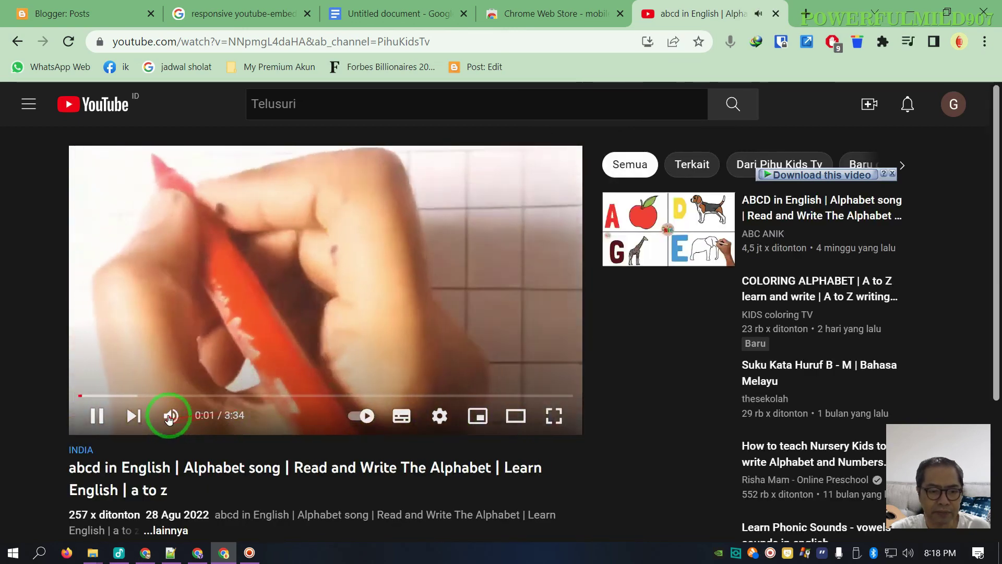
{"action": "left_click", "coordinate": [171, 416]}
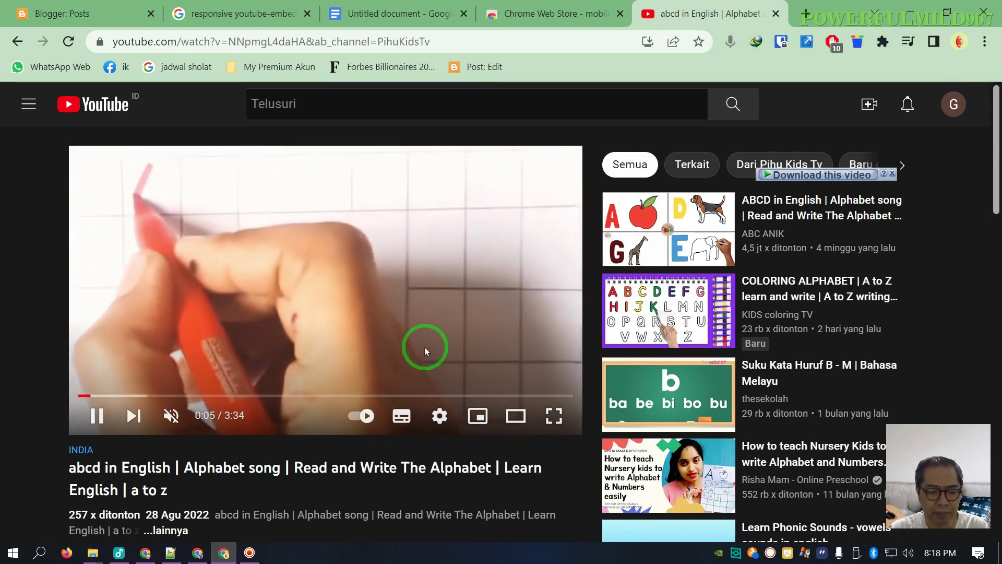
- Open the video's sharing options and display its embed code
{"action": "scroll", "coordinate": [425, 347], "scroll_direction": "down", "scroll_amount": 2}
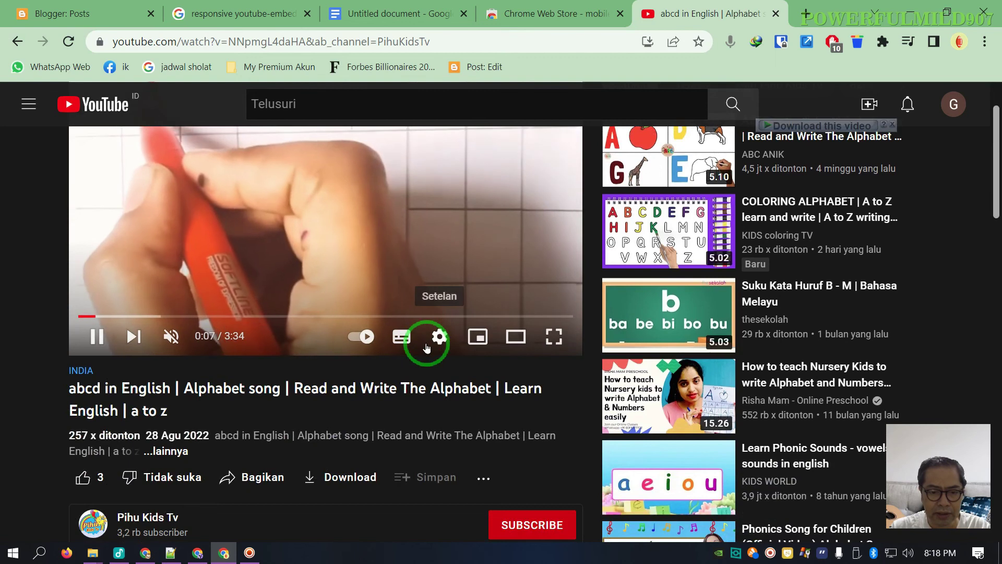
{"action": "scroll", "coordinate": [426, 345], "scroll_direction": "down", "scroll_amount": 5}
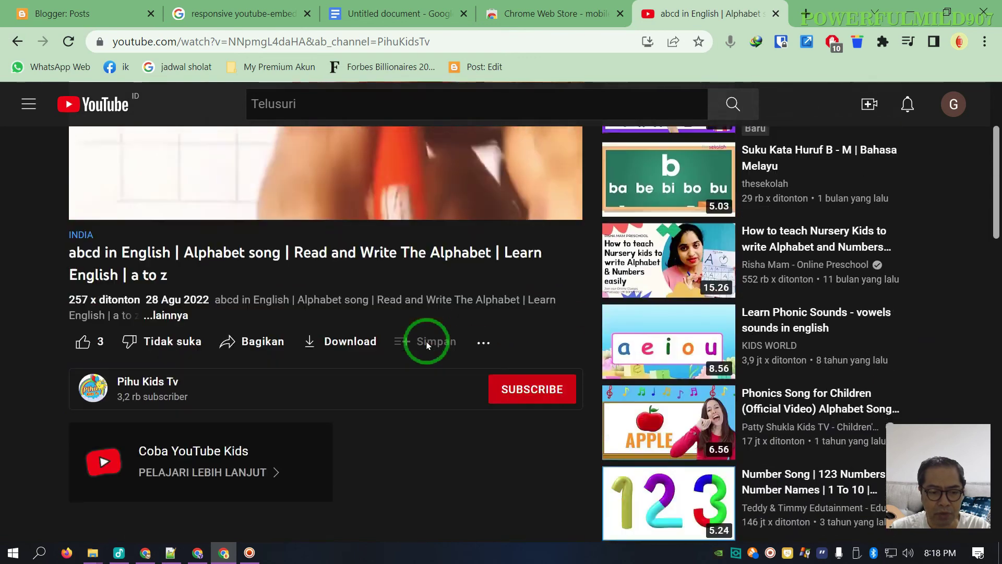
{"action": "scroll", "coordinate": [426, 340], "scroll_direction": "up", "scroll_amount": 2}
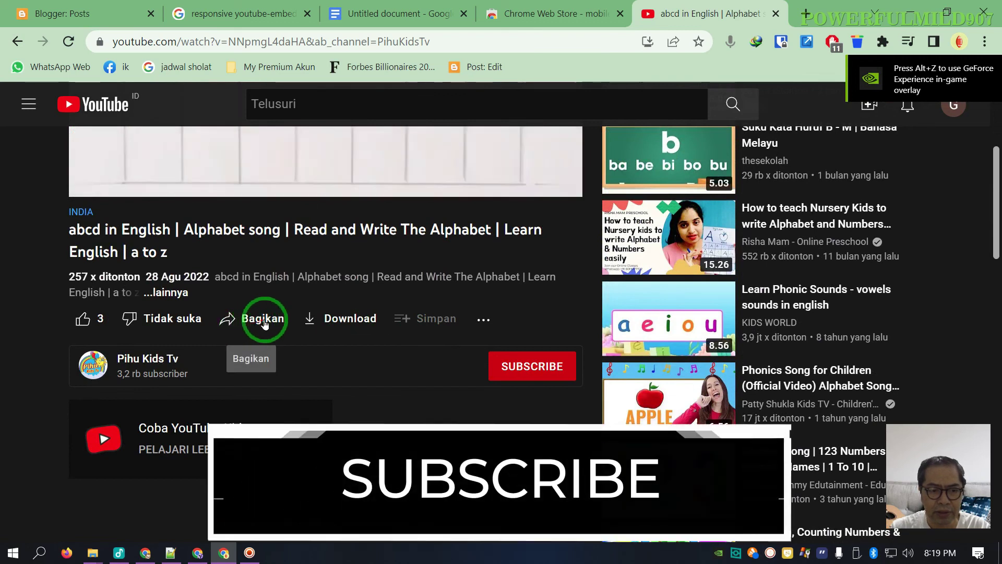
{"action": "left_click", "coordinate": [261, 321]}
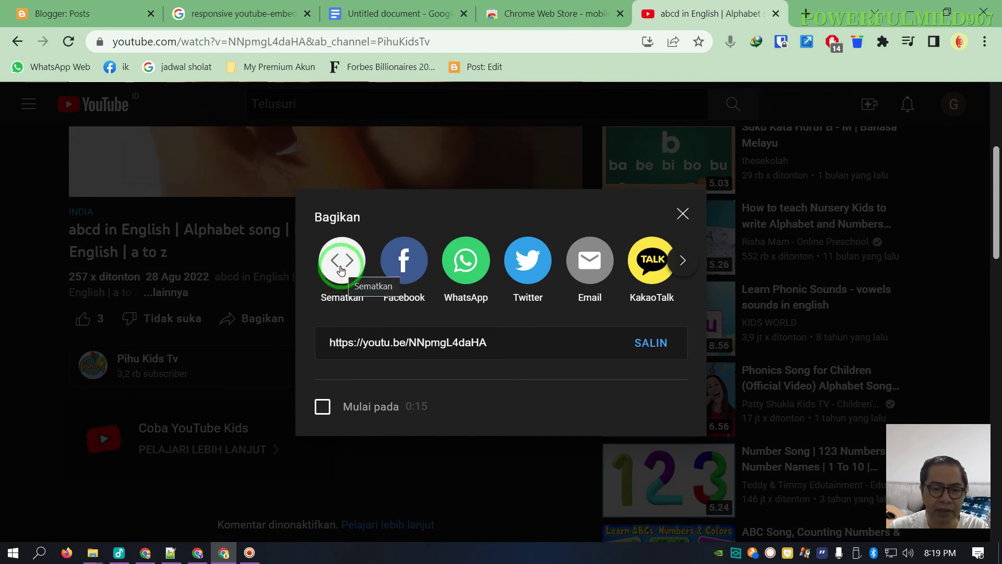
{"action": "left_click", "coordinate": [342, 267]}
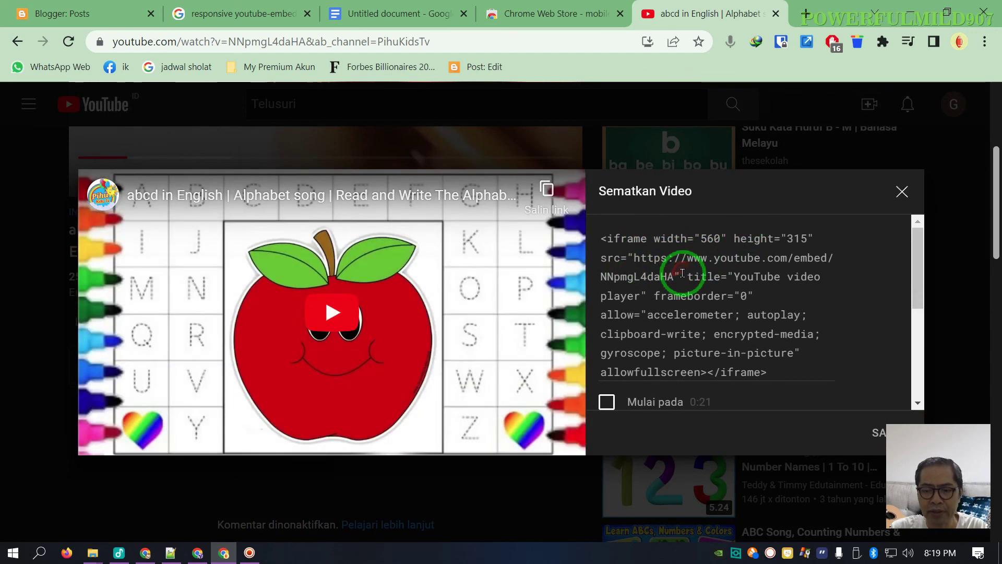
- Copy the video's full iframe embed code and close the YouTube tab
{"action": "left_click", "coordinate": [761, 259]}
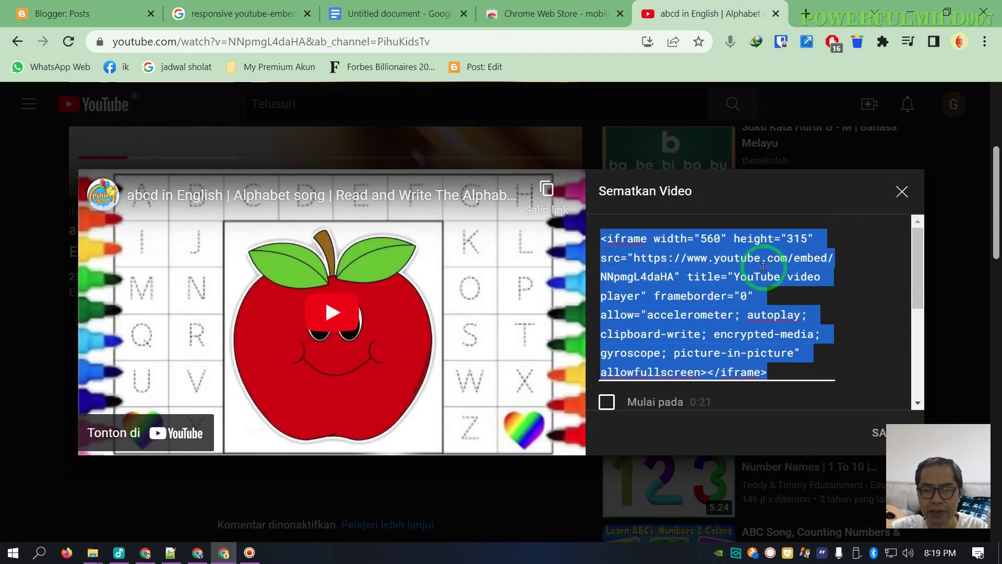
{"action": "left_click", "coordinate": [679, 183]}
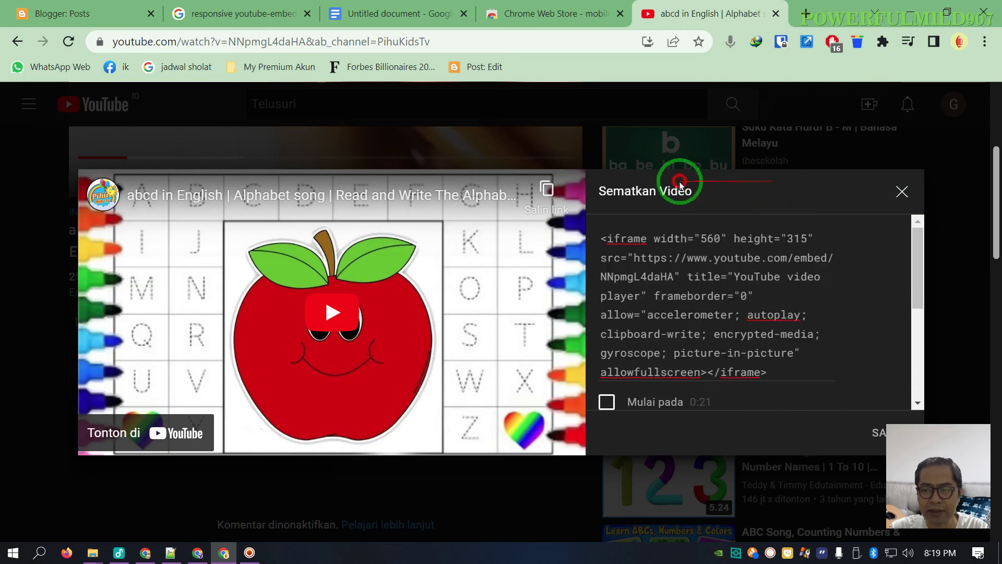
{"action": "left_click", "coordinate": [760, 284]}
{"action": "key", "text": "ctrl+c"}
{"action": "left_click", "coordinate": [866, 438]}
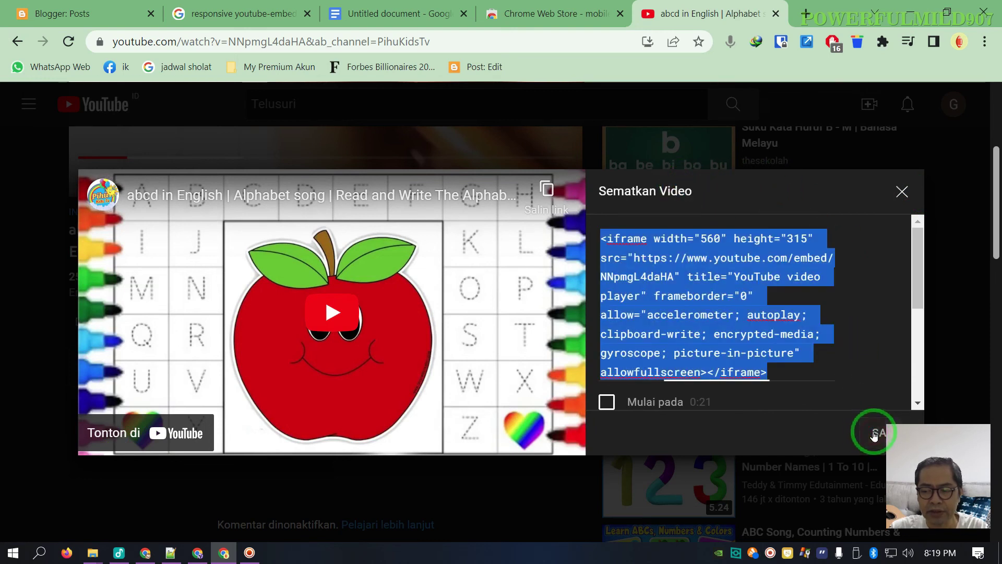
{"action": "left_click", "coordinate": [776, 13]}
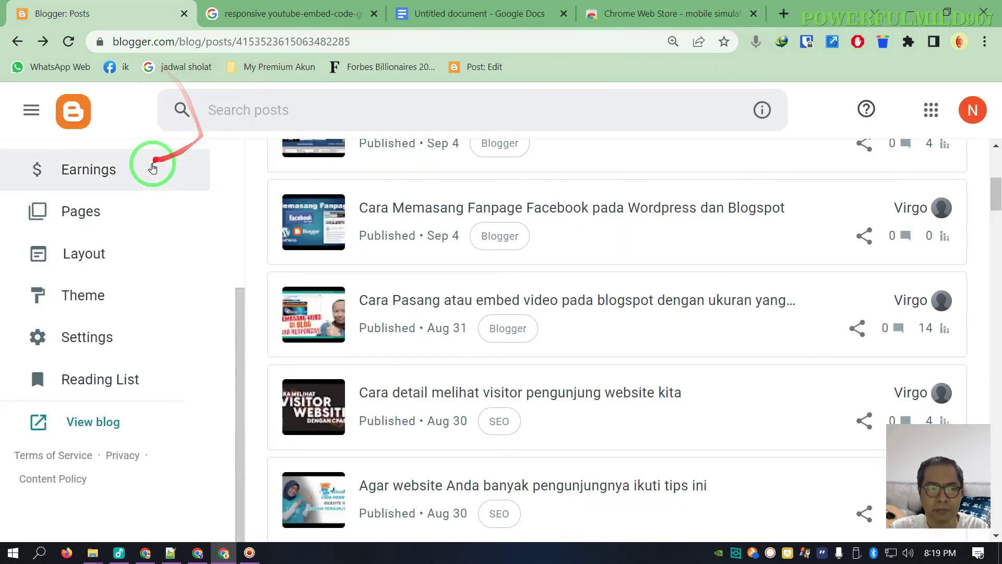
- Create a new blog post in Compose view and title it "Learn Alphabet abc"
{"action": "scroll", "coordinate": [196, 142], "scroll_direction": "up", "scroll_amount": 5}
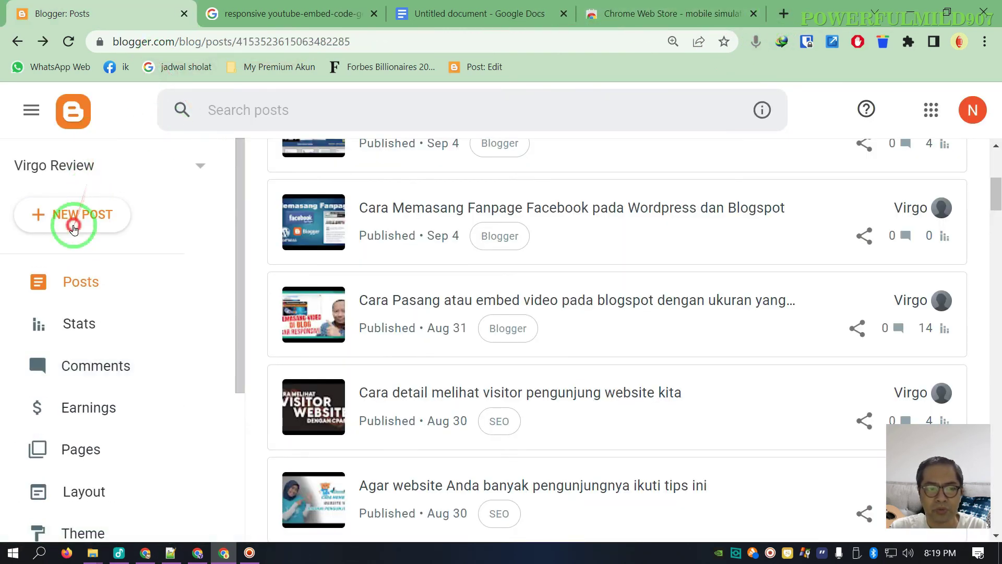
{"action": "left_click", "coordinate": [74, 226]}
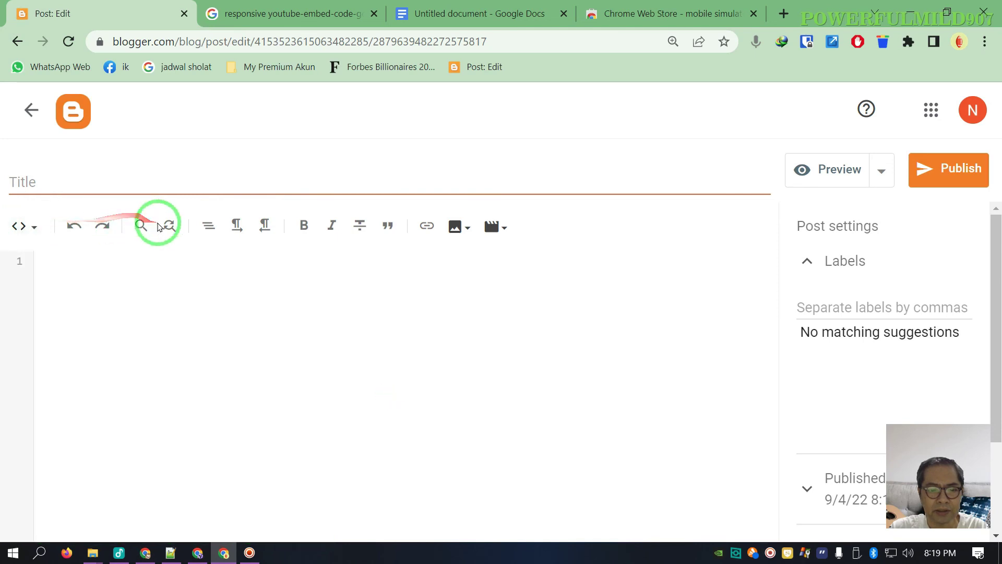
{"action": "left_click", "coordinate": [29, 228]}
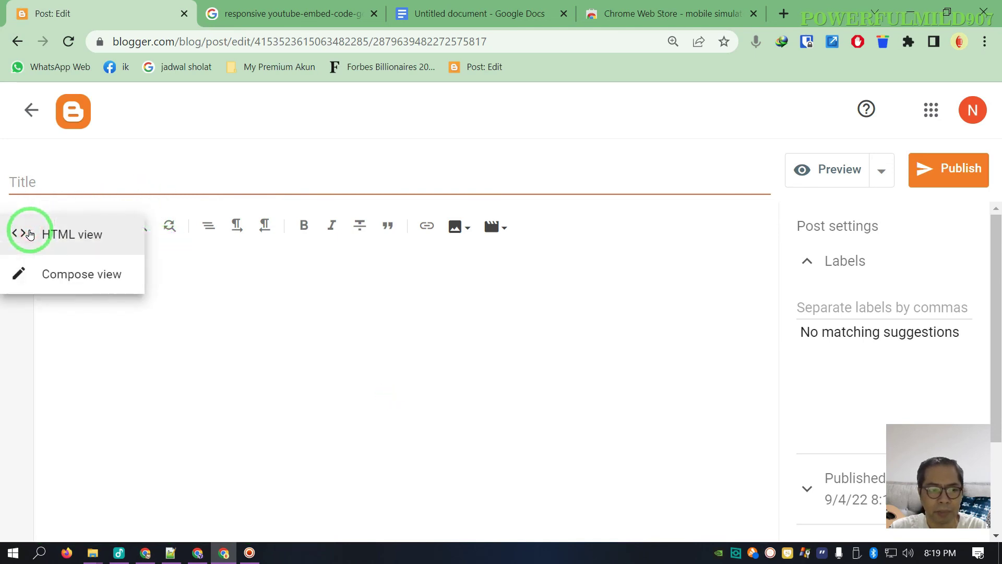
{"action": "left_click", "coordinate": [70, 274]}
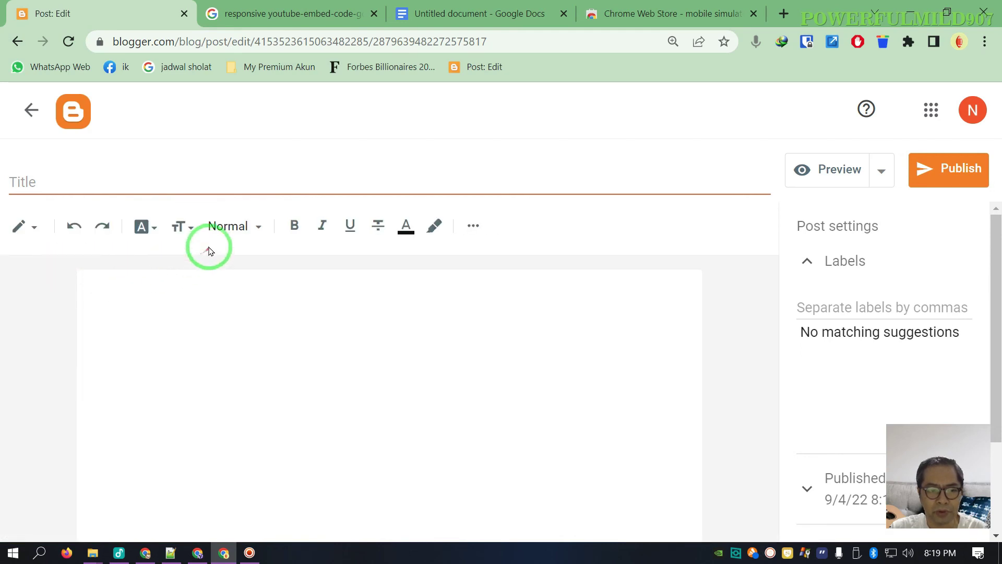
{"action": "left_click", "coordinate": [128, 183]}
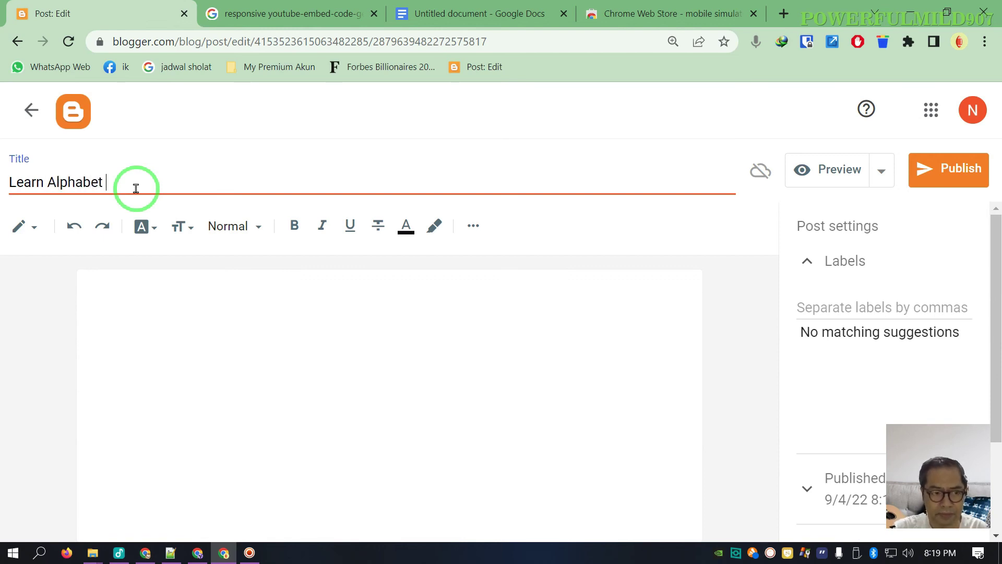
{"action": "type", "text": "c"}
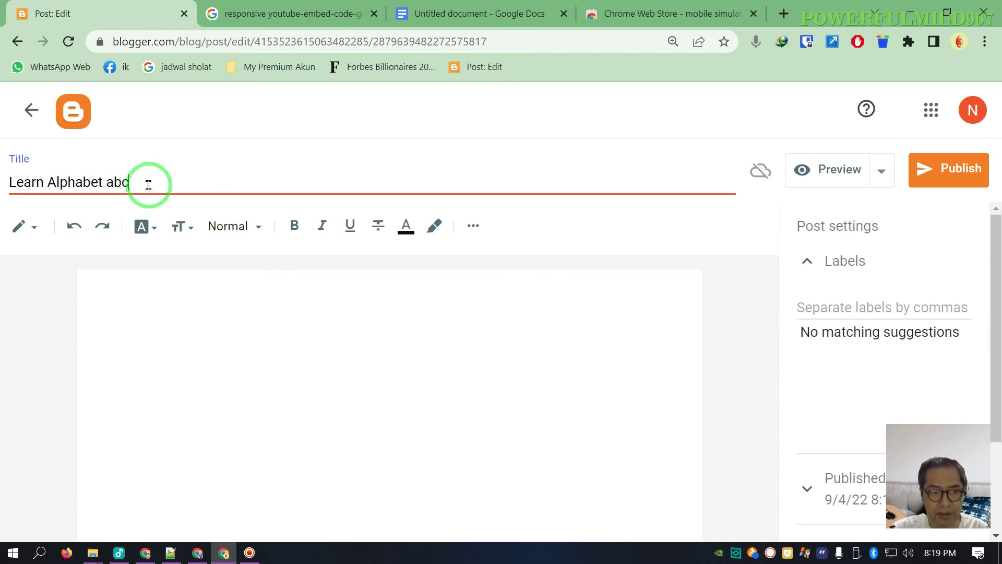
- Fill the post body with the filler line "ho hvl lh dsgpu osdlgy lsdogh" and a second paragraph of repeated q's as placeholder
{"action": "left_click", "coordinate": [186, 303]}
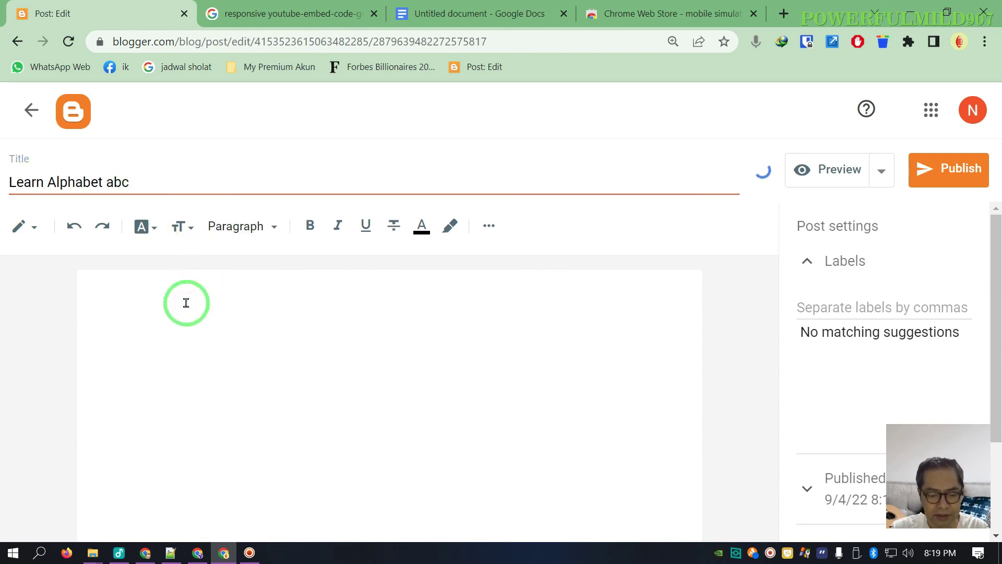
{"action": "type", "text": "ho hvl lh"}
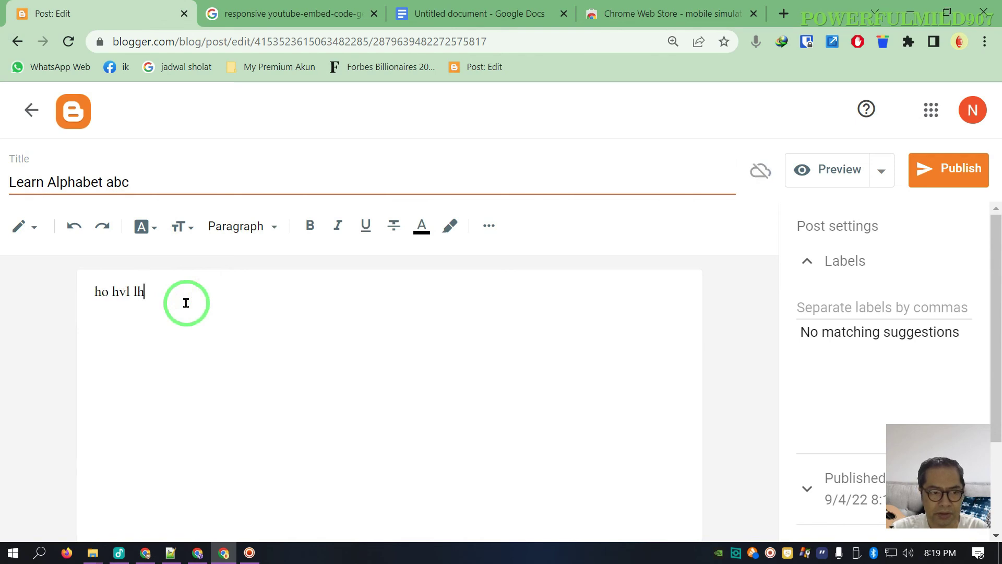
{"action": "type", "text": " dsgpu osdlgy  lsdogh"}
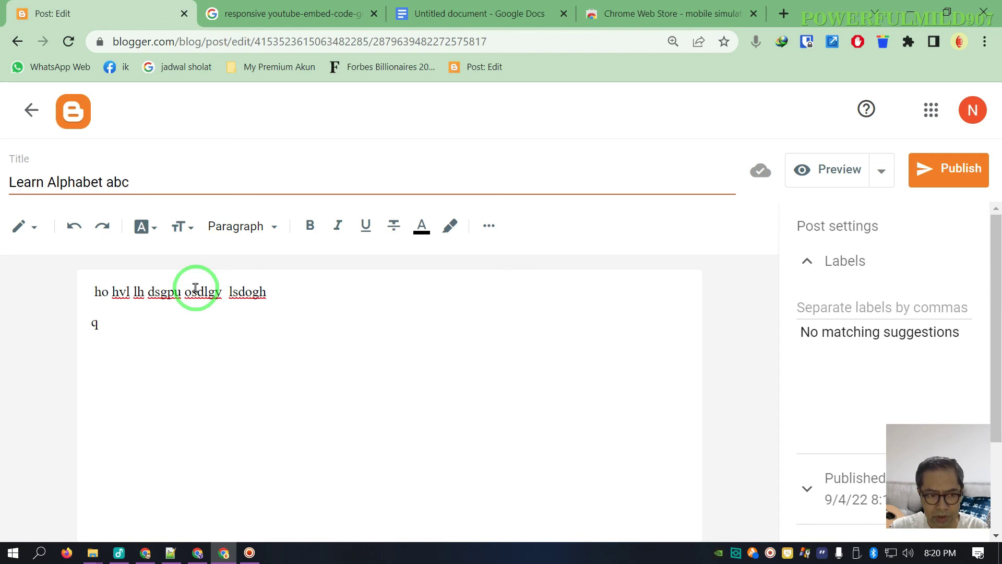
{"action": "type", "text": "qqqqqqqqqqqqqqqqqqqqq"}
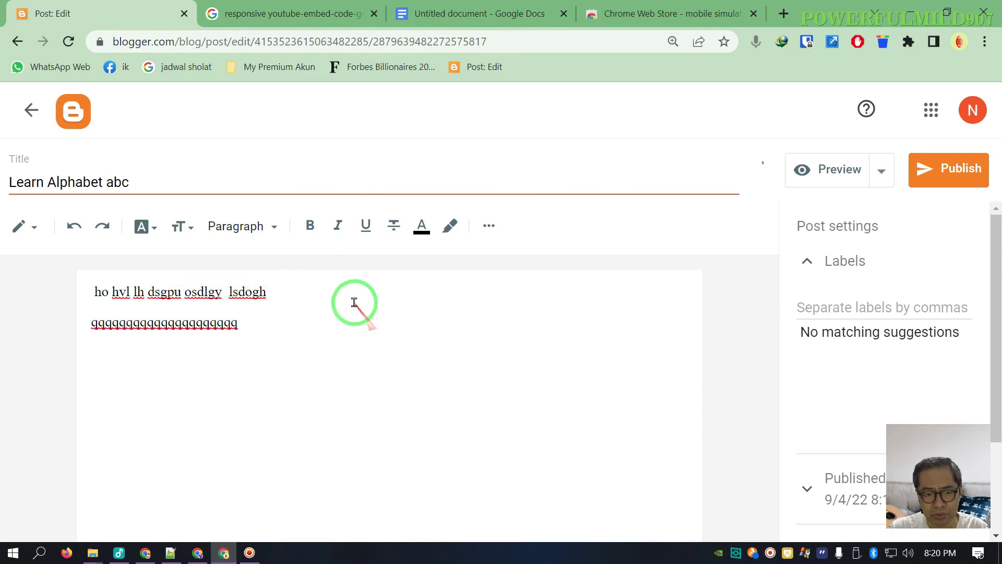
- In HTML view, replace the placeholder row of q's with the copied YouTube embed code as plain text, and publish the post
{"action": "left_click", "coordinate": [27, 228]}
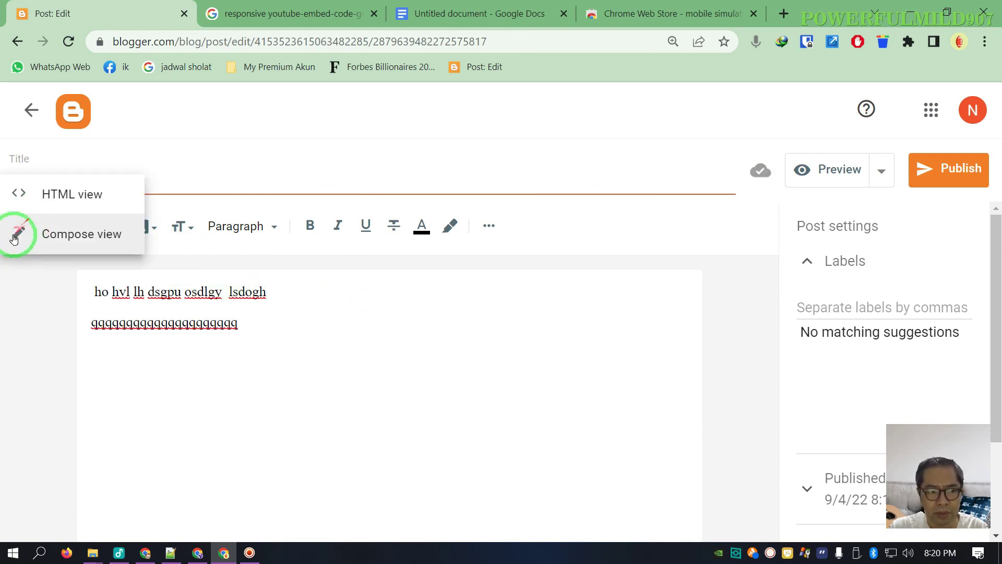
{"action": "left_click", "coordinate": [80, 195]}
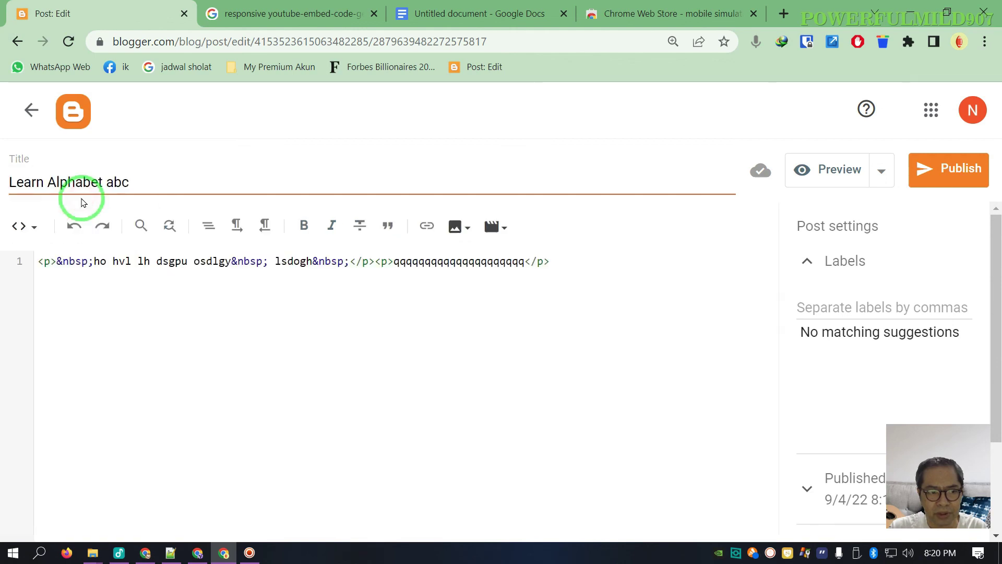
{"action": "double_click", "coordinate": [458, 261]}
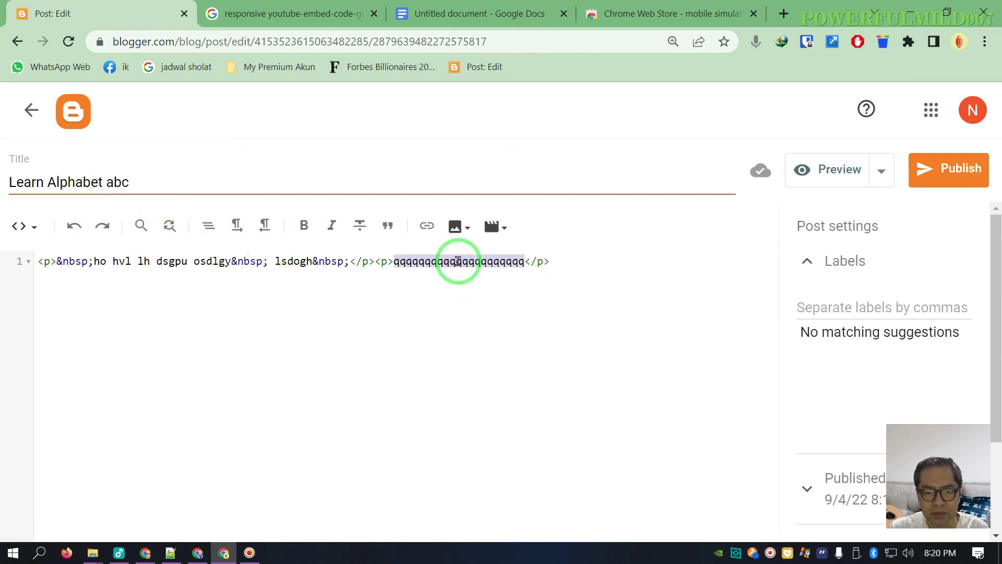
{"action": "right_click", "coordinate": [458, 261]}
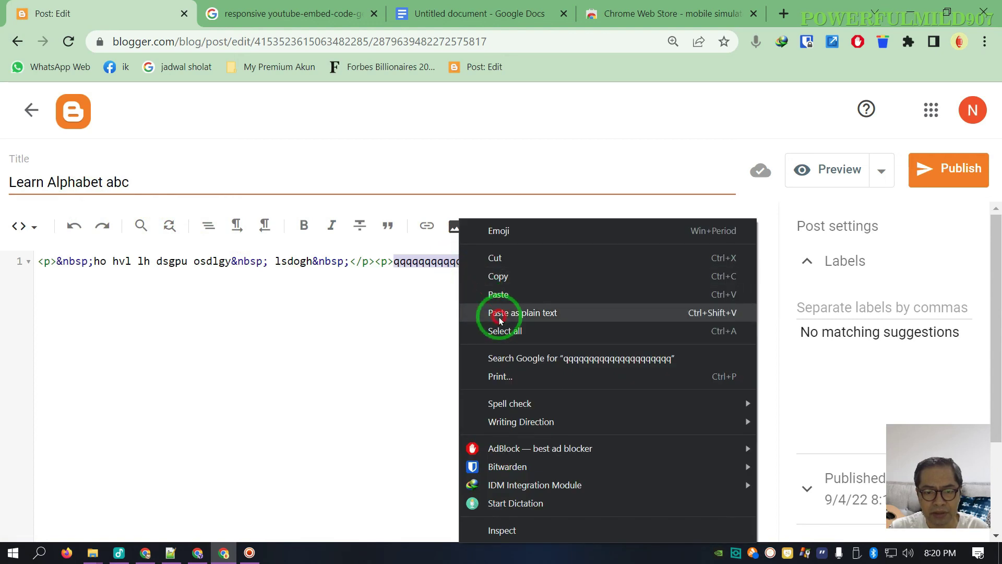
{"action": "left_click", "coordinate": [530, 314]}
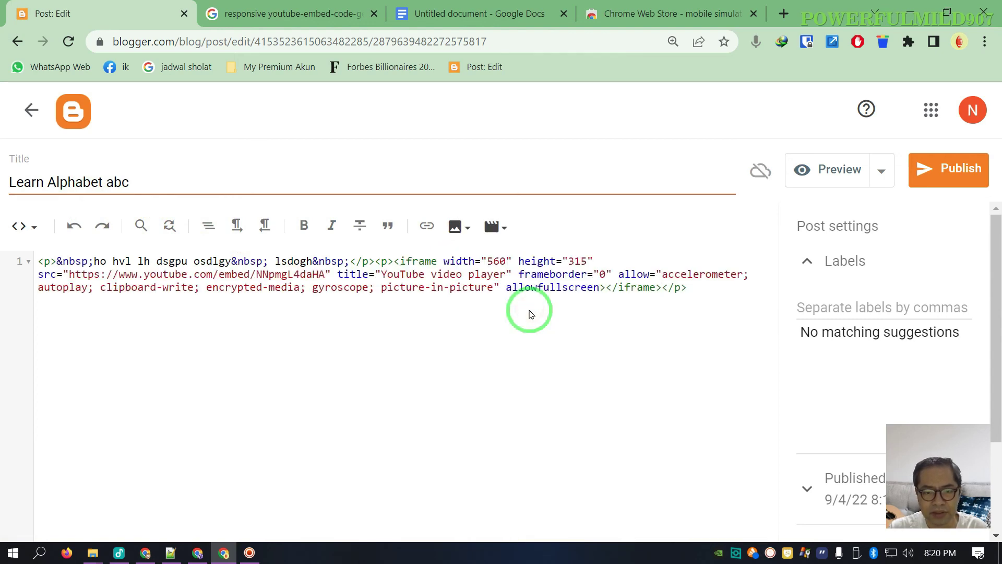
{"action": "left_click", "coordinate": [939, 180]}
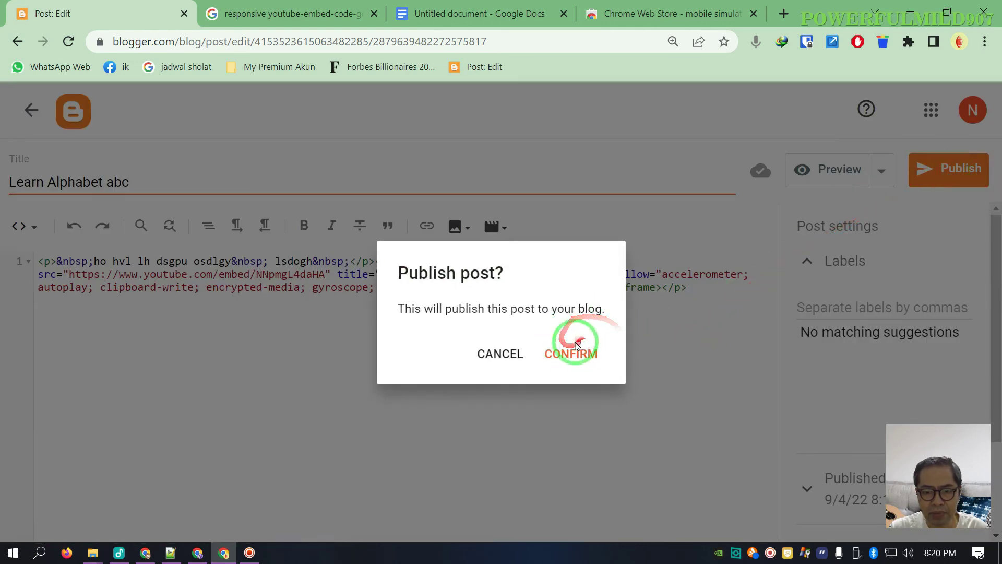
{"action": "left_click", "coordinate": [572, 353]}
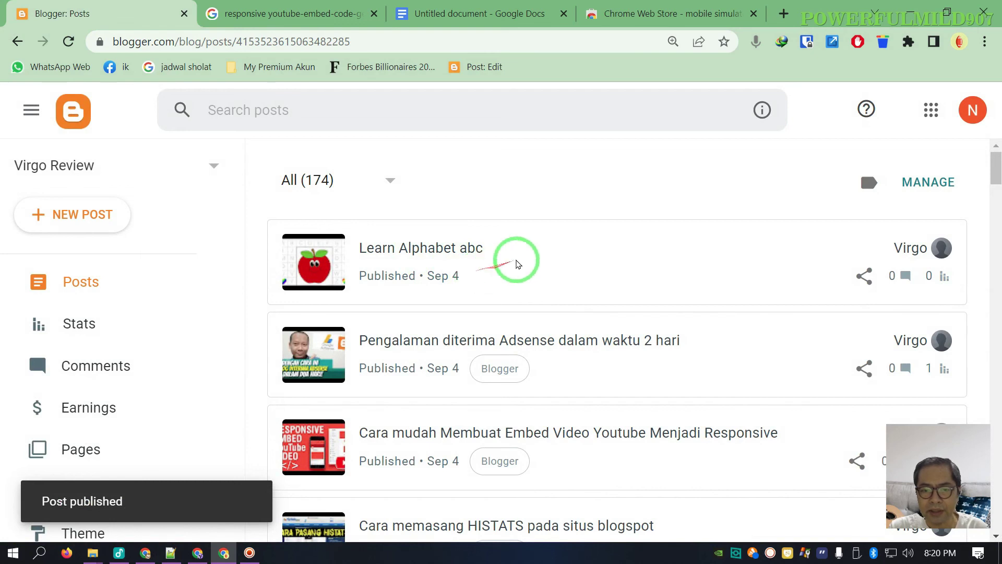
- View the published "Learn Alphabet abc" post on the blog and check its embedded video
{"action": "mouse_move", "coordinate": [600, 253]}
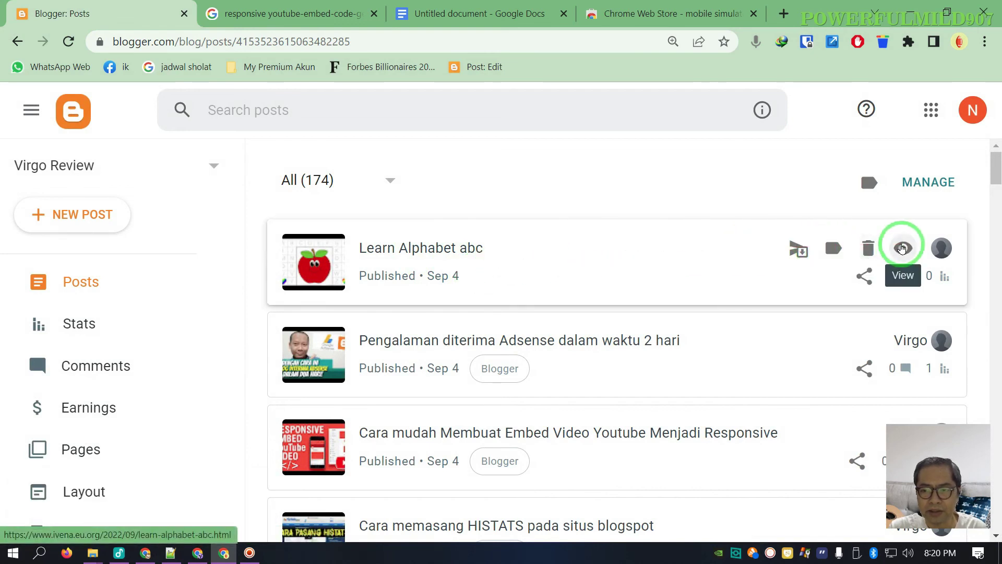
{"action": "left_click", "coordinate": [902, 248]}
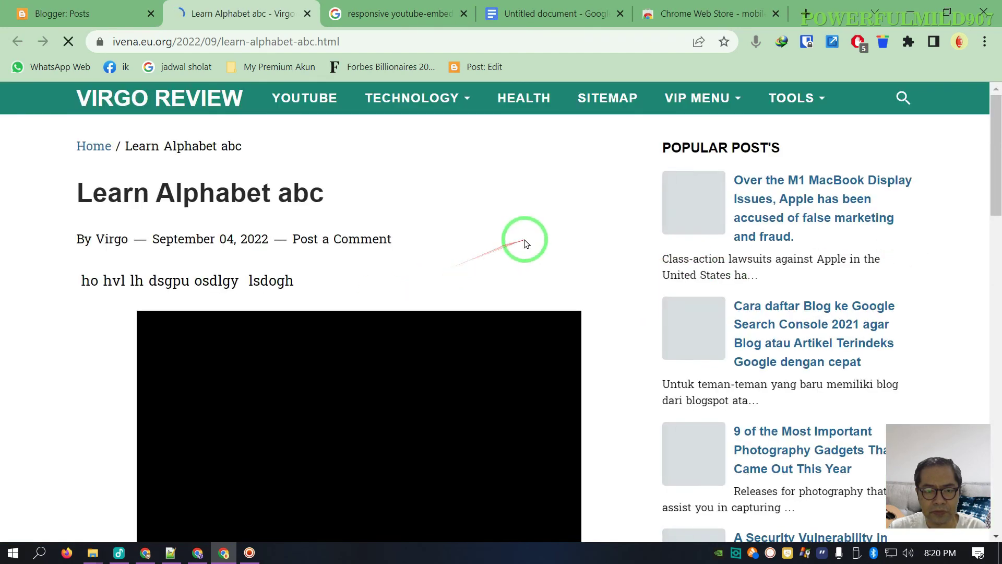
{"action": "scroll", "coordinate": [529, 243], "scroll_direction": "down", "scroll_amount": 3}
{"action": "scroll", "coordinate": [531, 245], "scroll_direction": "up", "scroll_amount": 3}
{"action": "scroll", "coordinate": [533, 246], "scroll_direction": "down", "scroll_amount": 2}
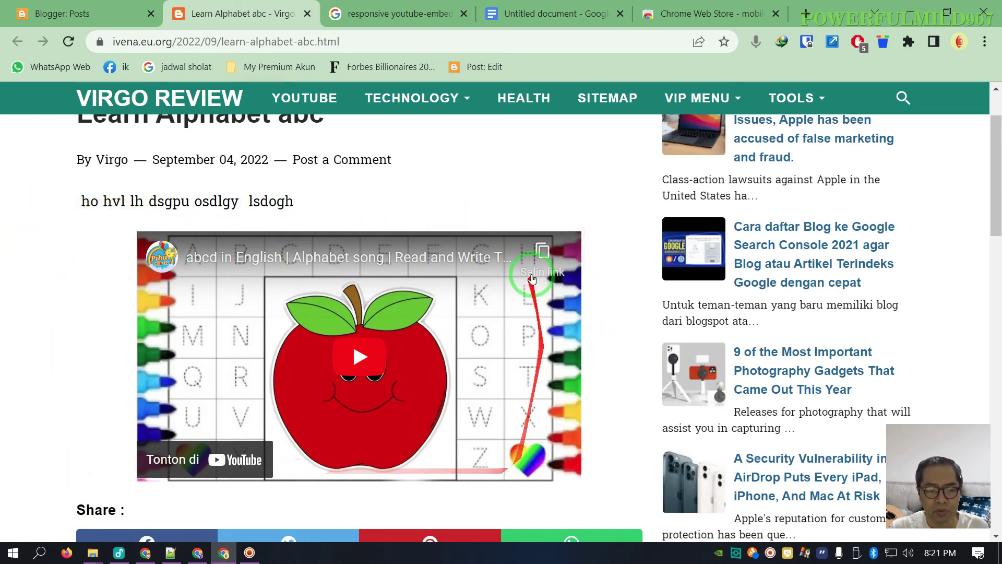
- Examine the width and height attributes in the post's iframe code and compare them with the video on the live post
{"action": "left_click", "coordinate": [80, 6]}
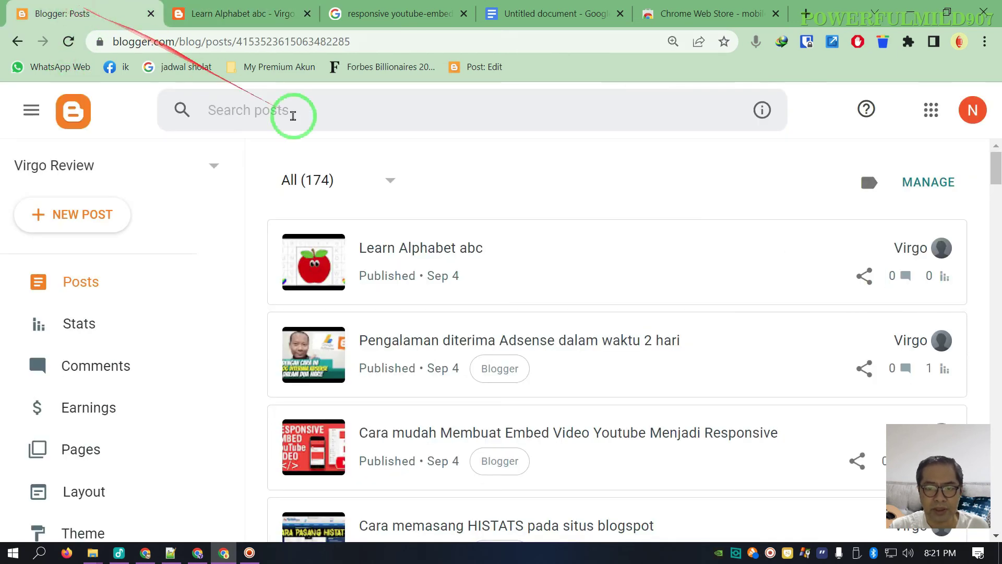
{"action": "left_click", "coordinate": [439, 247]}
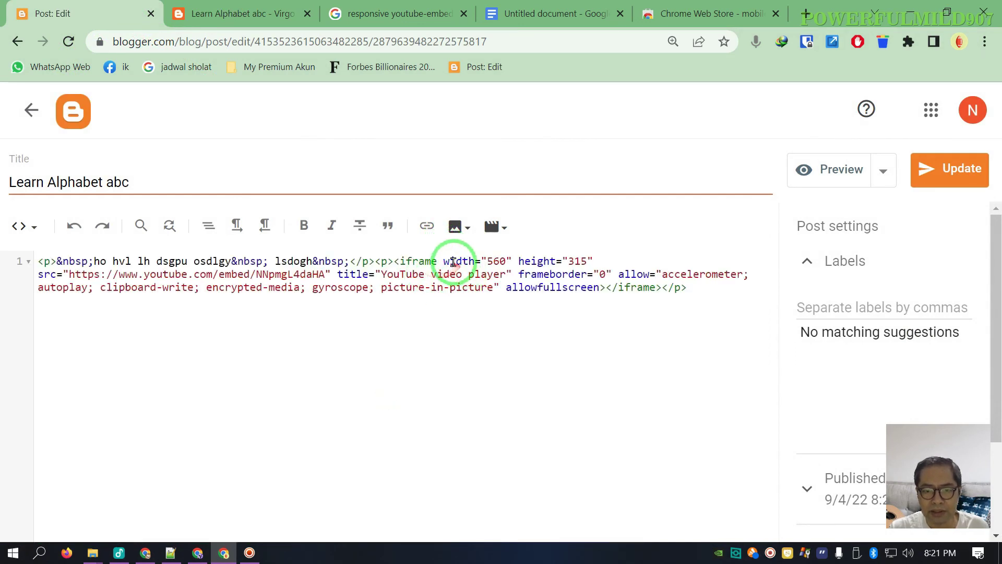
{"action": "left_click_drag", "start_coordinate": [460, 262], "coordinate": [557, 265]}
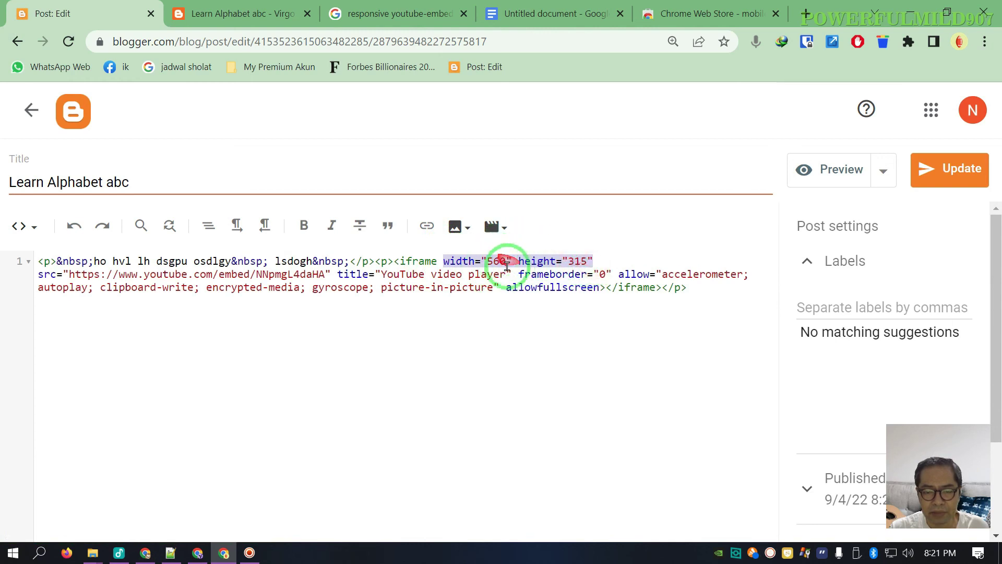
{"action": "left_click", "coordinate": [258, 19]}
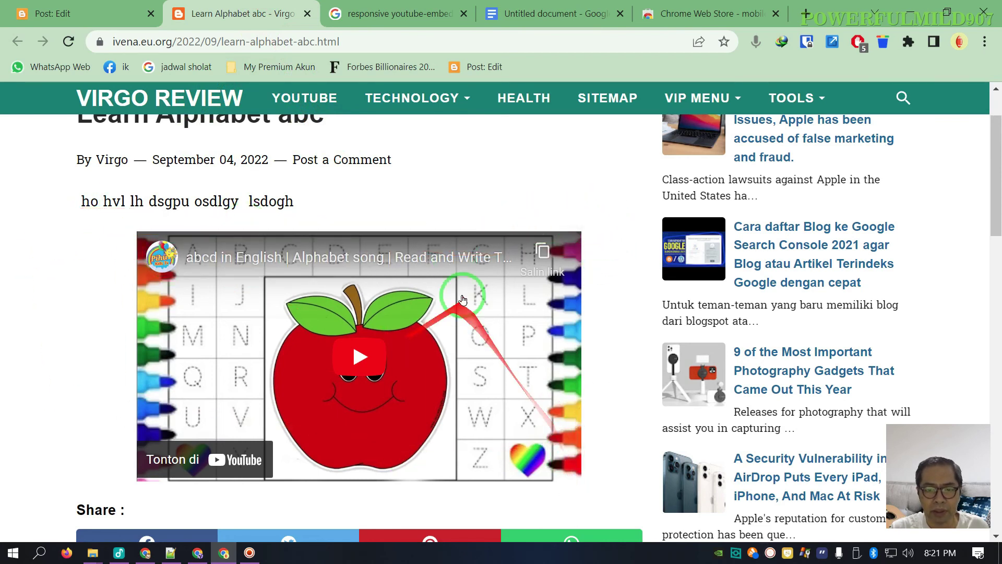
{"action": "scroll", "coordinate": [462, 300], "scroll_direction": "up", "scroll_amount": 2}
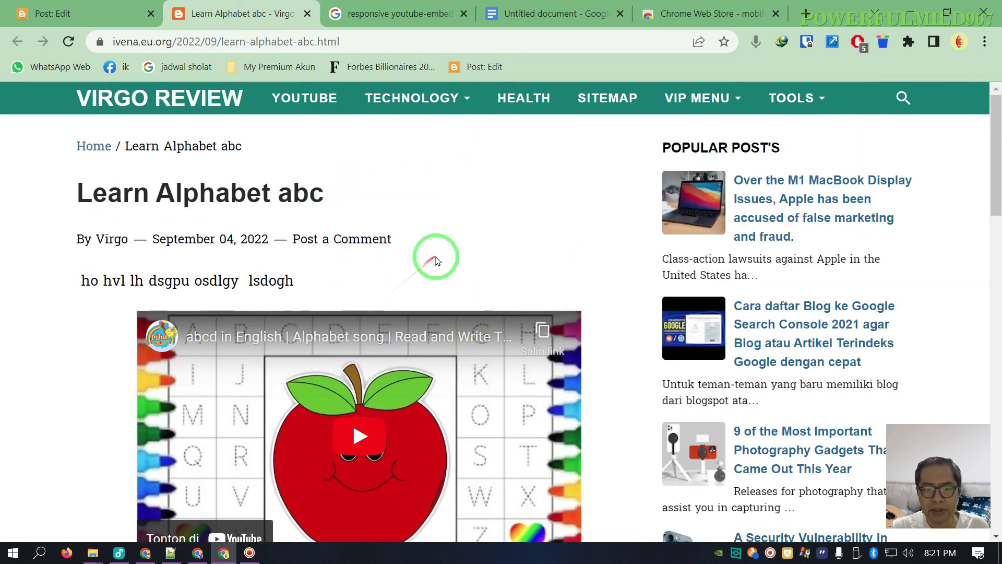
{"action": "scroll", "coordinate": [436, 261], "scroll_direction": "down", "scroll_amount": 2}
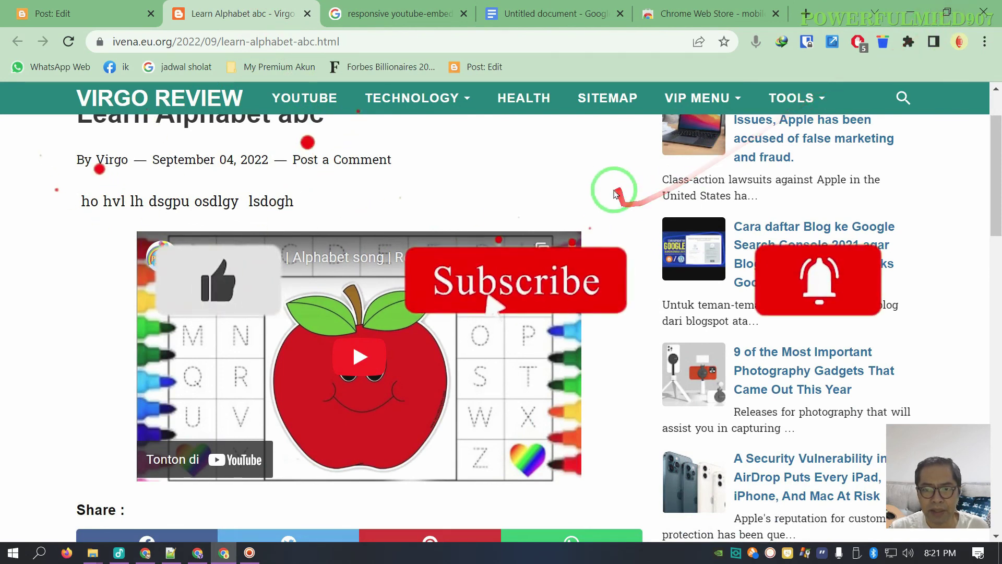
- Inspect the live post in the developer tools and turn on device emulation
{"action": "right_click", "coordinate": [616, 172]}
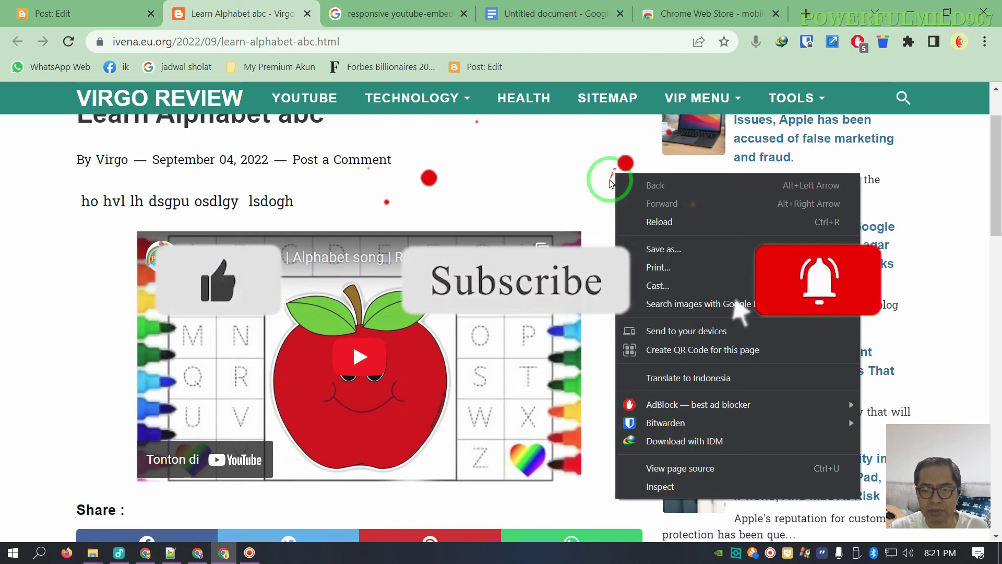
{"action": "left_click", "coordinate": [648, 487]}
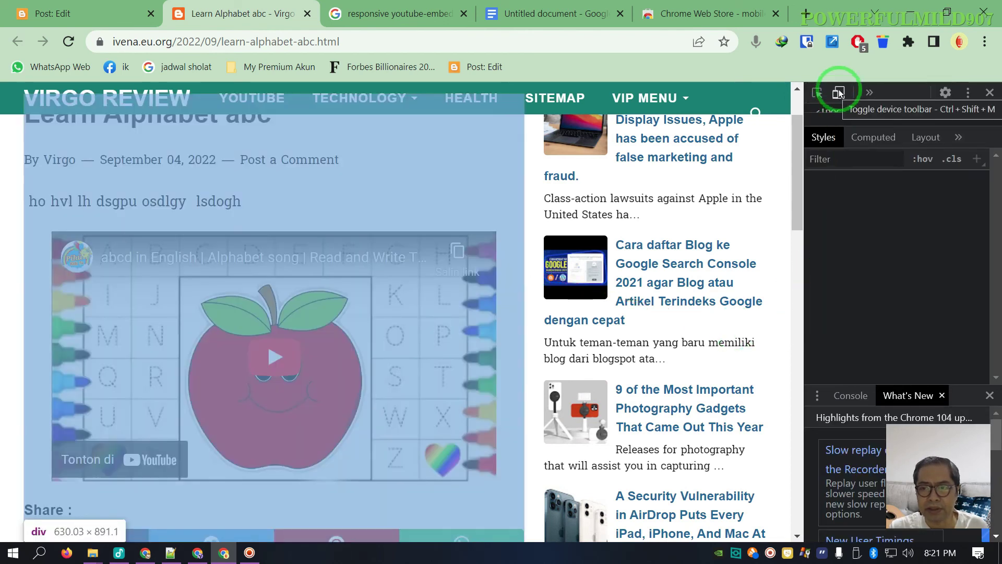
{"action": "left_click", "coordinate": [839, 93]}
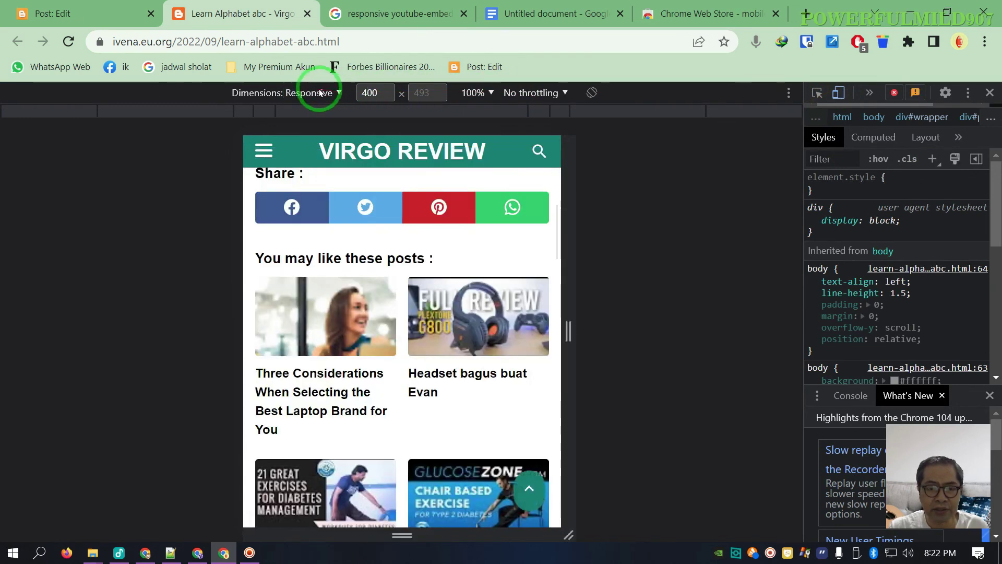
- Examine how the embedded video and the rest of the post are laid out in the emulated mobile view
{"action": "scroll", "coordinate": [413, 365], "scroll_direction": "up", "scroll_amount": 9}
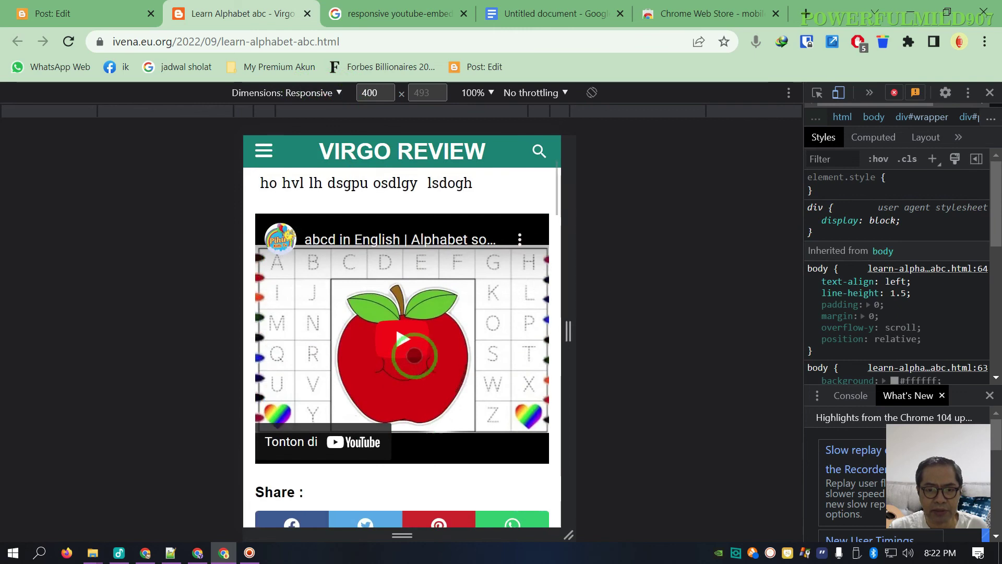
{"action": "scroll", "coordinate": [414, 356], "scroll_direction": "down", "scroll_amount": 3}
{"action": "scroll", "coordinate": [414, 356], "scroll_direction": "down", "scroll_amount": 1}
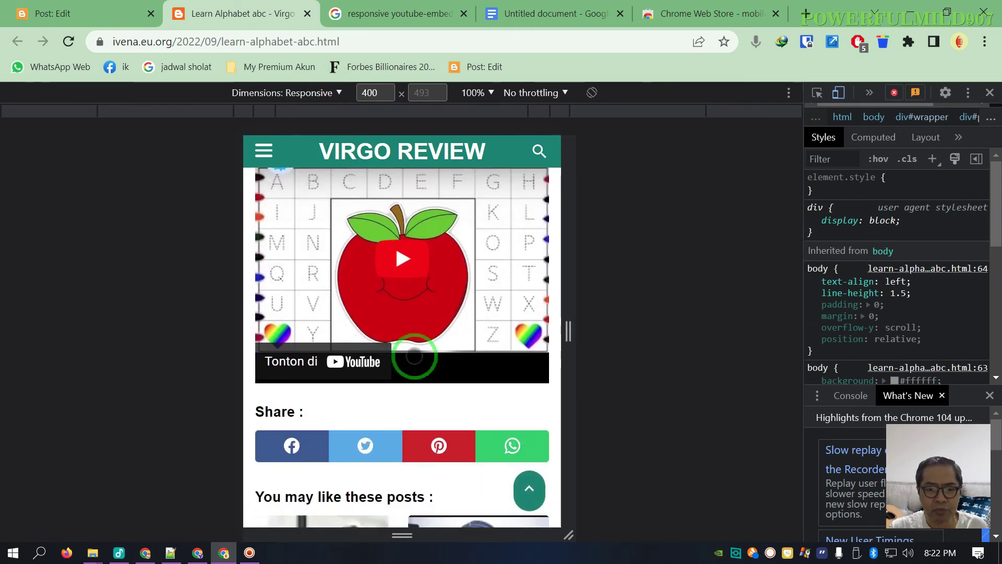
{"action": "scroll", "coordinate": [414, 355], "scroll_direction": "up", "scroll_amount": 4}
{"action": "scroll", "coordinate": [414, 355], "scroll_direction": "down", "scroll_amount": 8}
{"action": "scroll", "coordinate": [421, 359], "scroll_direction": "down", "scroll_amount": 10}
{"action": "scroll", "coordinate": [423, 360], "scroll_direction": "up", "scroll_amount": 8}
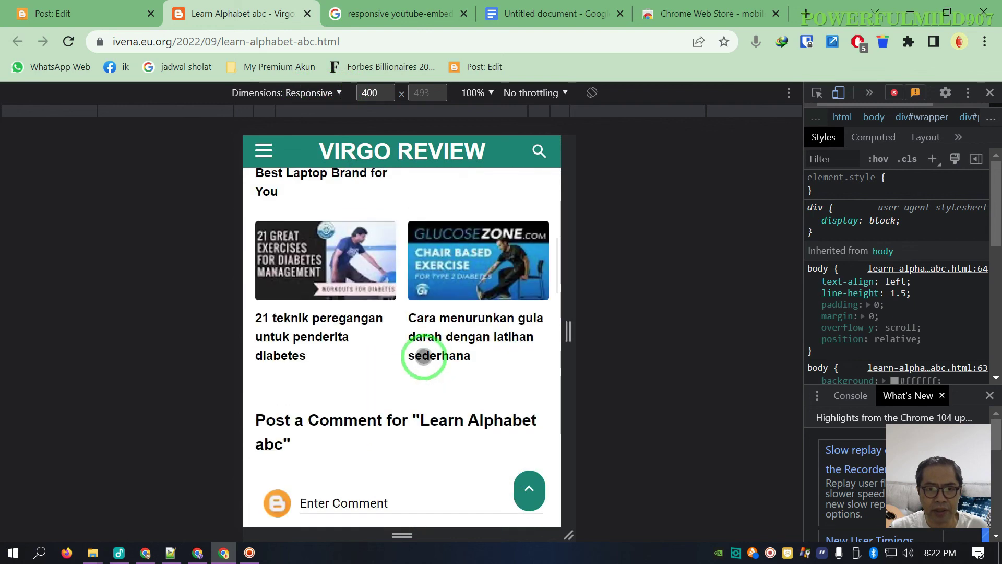
{"action": "scroll", "coordinate": [424, 358], "scroll_direction": "up", "scroll_amount": 5}
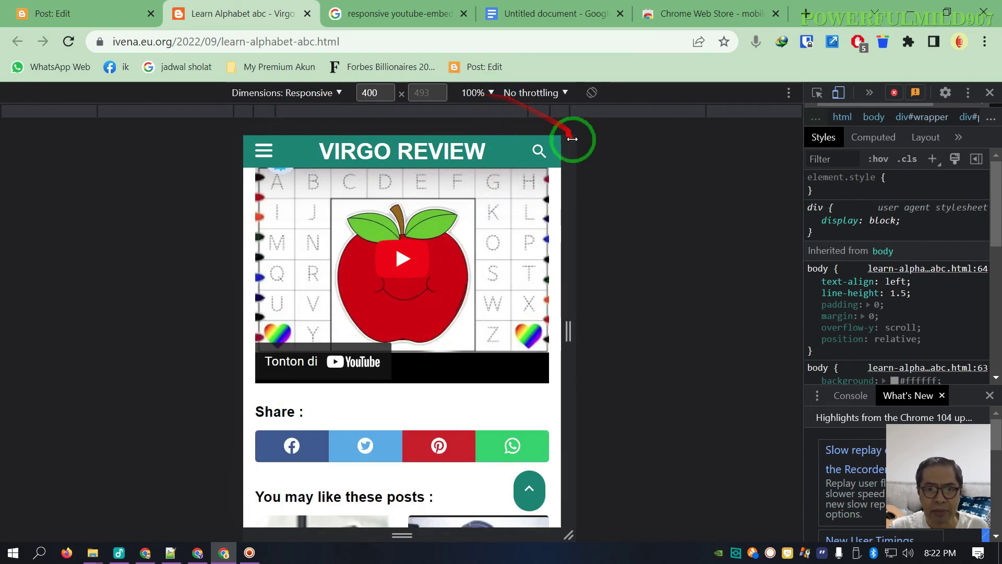
- Narrow the responsive viewport to about 192 px wide to test the video's fit, and close the developer tools
{"action": "left_click_drag", "start_coordinate": [570, 149], "coordinate": [496, 158]}
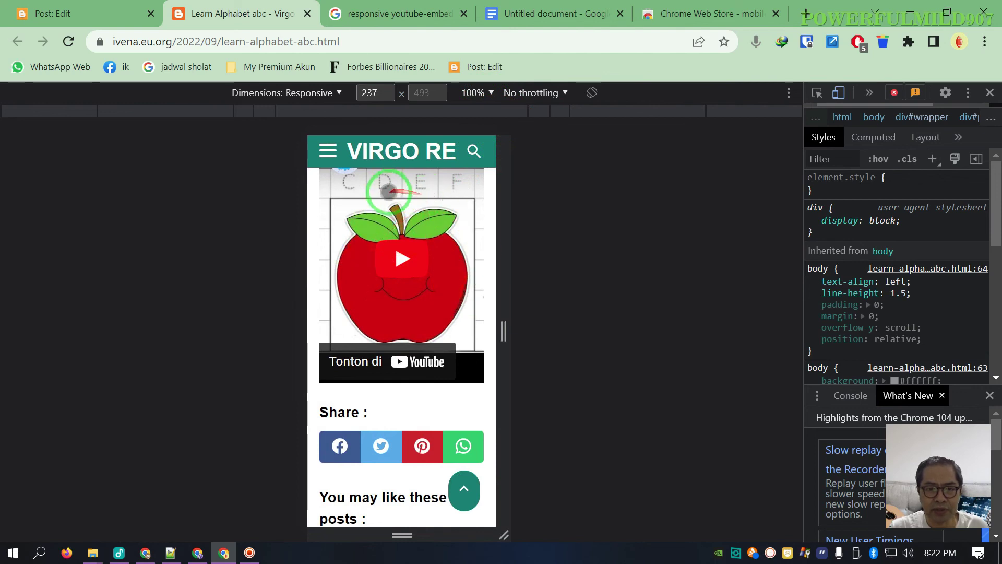
{"action": "mouse_move", "coordinate": [504, 331]}
{"action": "left_mouse_down"}
{"action": "mouse_move", "coordinate": [604, 340]}
{"action": "mouse_move", "coordinate": [486, 329]}
{"action": "left_mouse_up"}
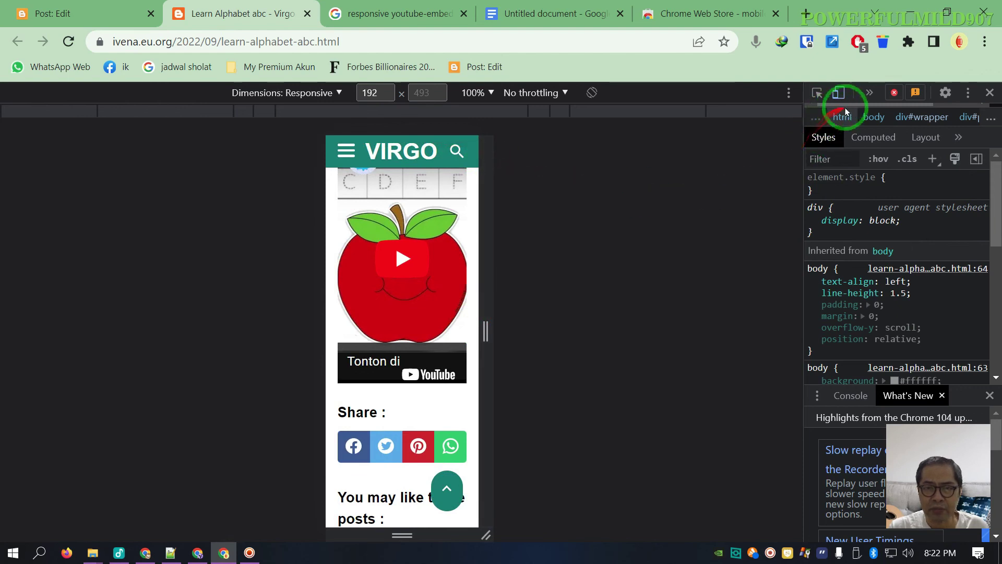
{"action": "left_click", "coordinate": [989, 94]}
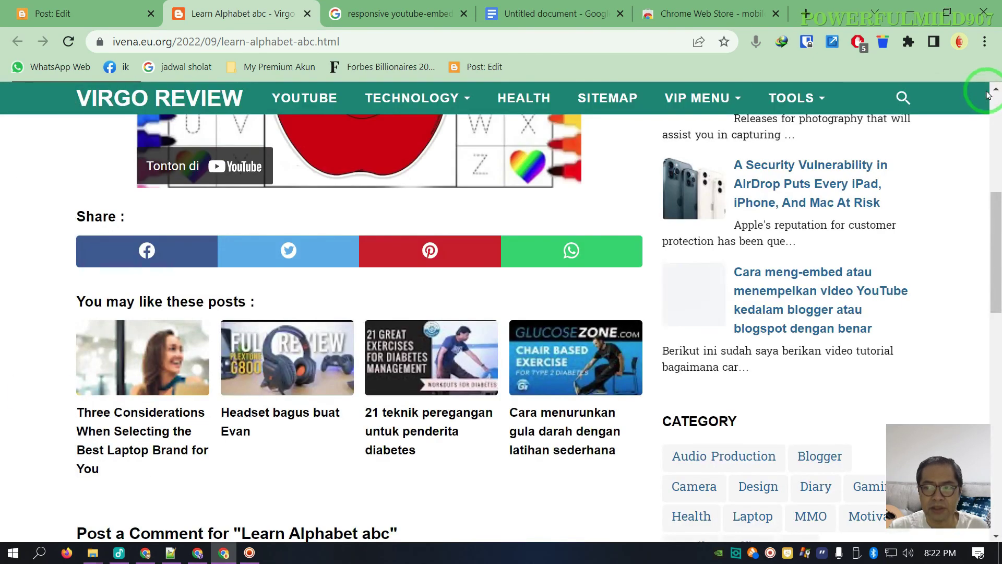
{"action": "scroll", "coordinate": [862, 201], "scroll_direction": "up", "scroll_amount": 7}
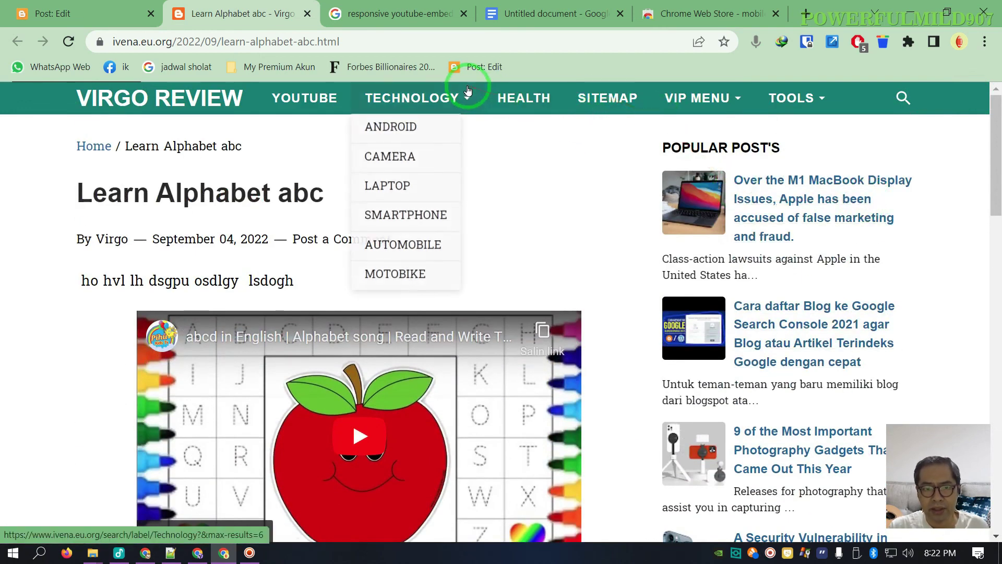
- In the Chrome Web Store results for "mobile simulator responsive", open the "Mobile simulator - responsive testing tool" extension page
{"action": "left_click", "coordinate": [691, 14]}
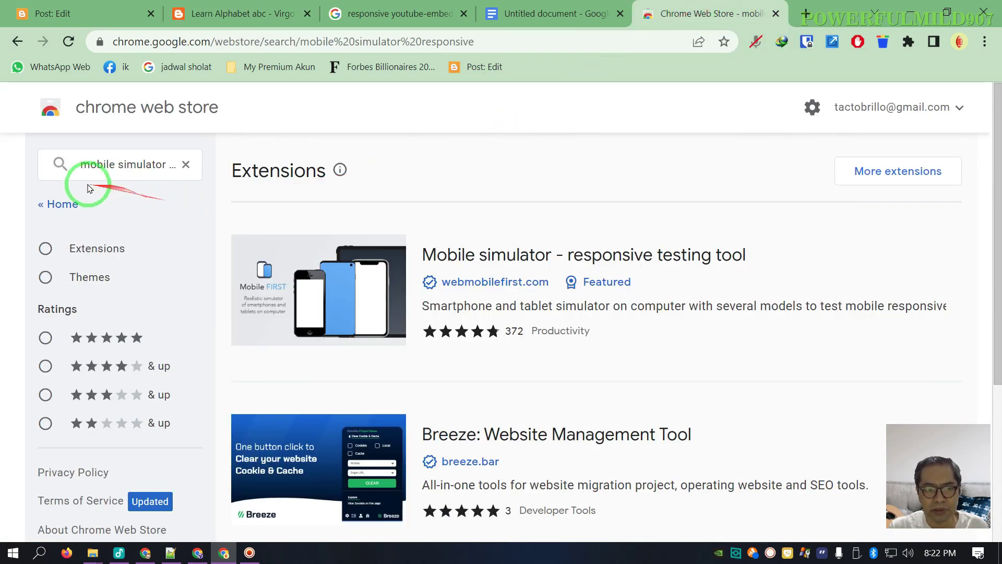
{"action": "left_click_drag", "start_coordinate": [81, 165], "coordinate": [197, 165]}
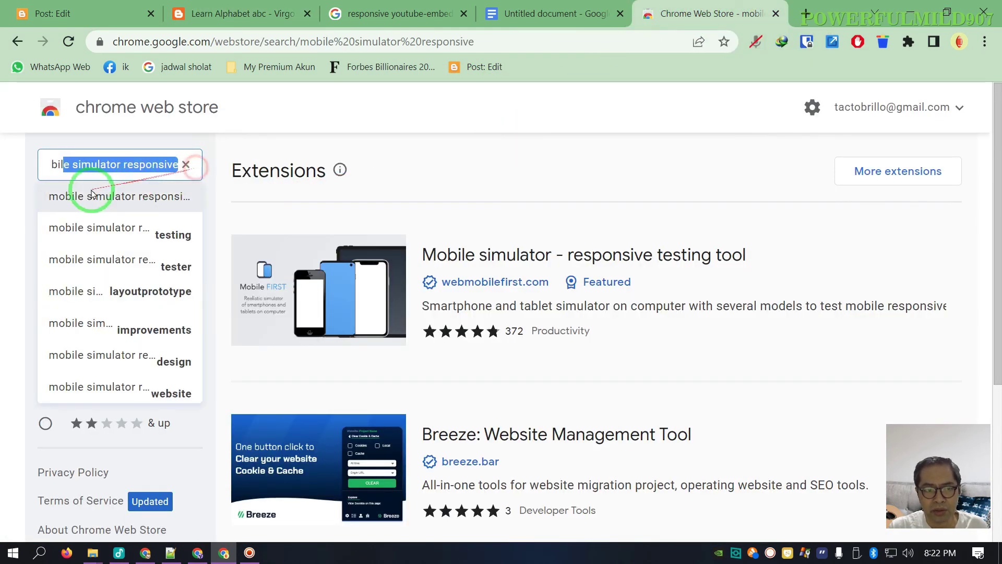
{"action": "left_click", "coordinate": [398, 178]}
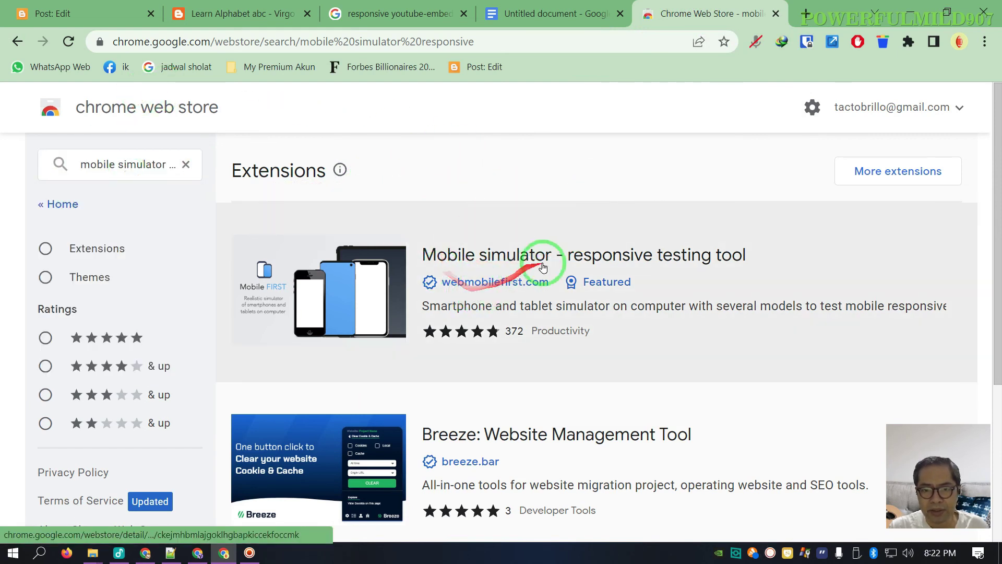
{"action": "left_click", "coordinate": [502, 256]}
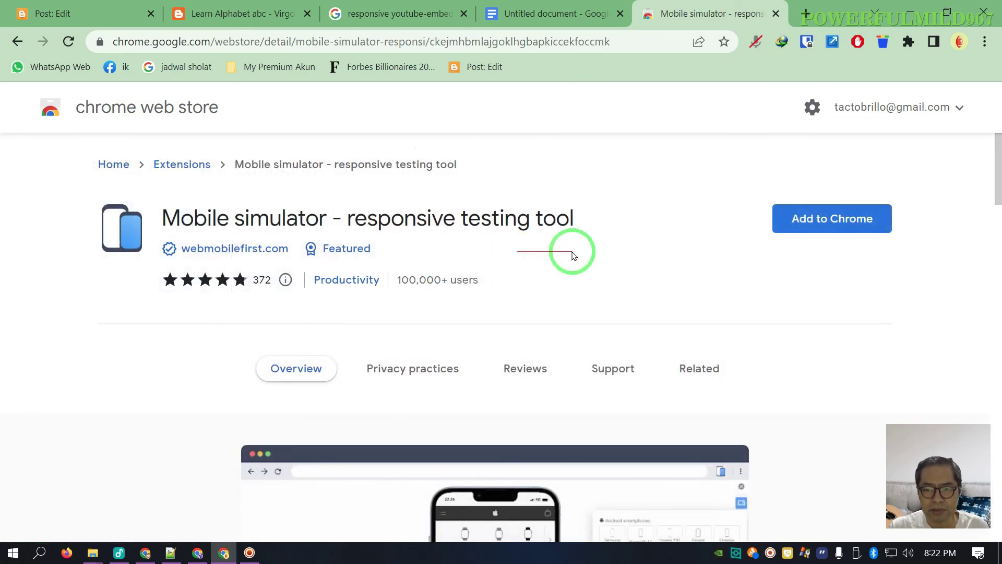
- Add the Mobile simulator extension to Chrome and close its onboarding page and the Web Store page
{"action": "left_click", "coordinate": [810, 220]}
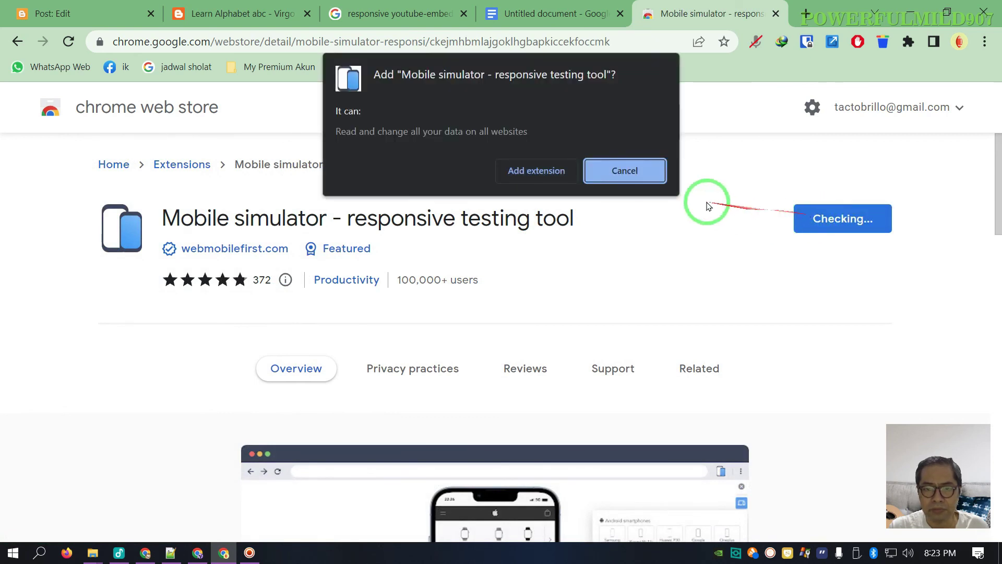
{"action": "left_click", "coordinate": [536, 173]}
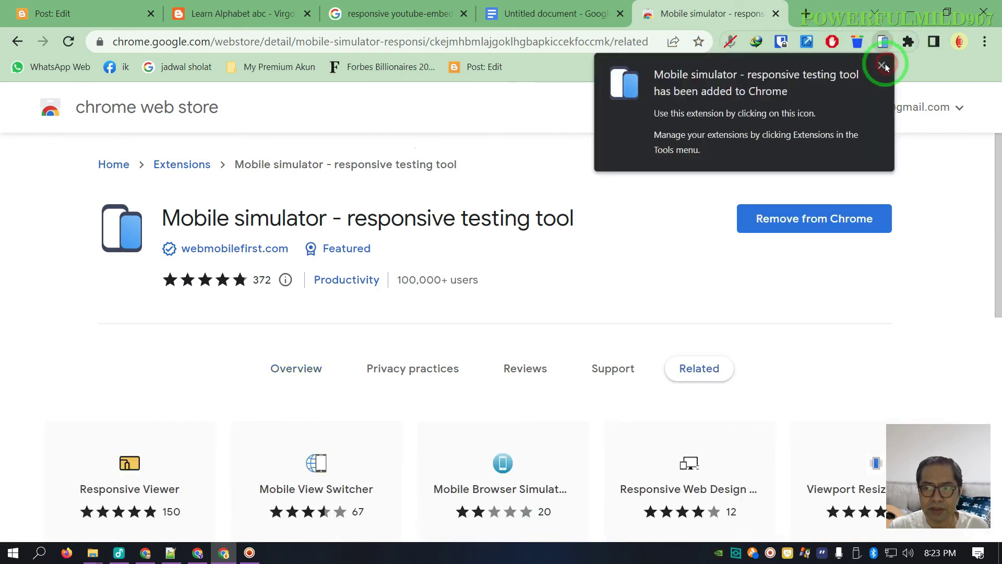
{"action": "left_click", "coordinate": [884, 65]}
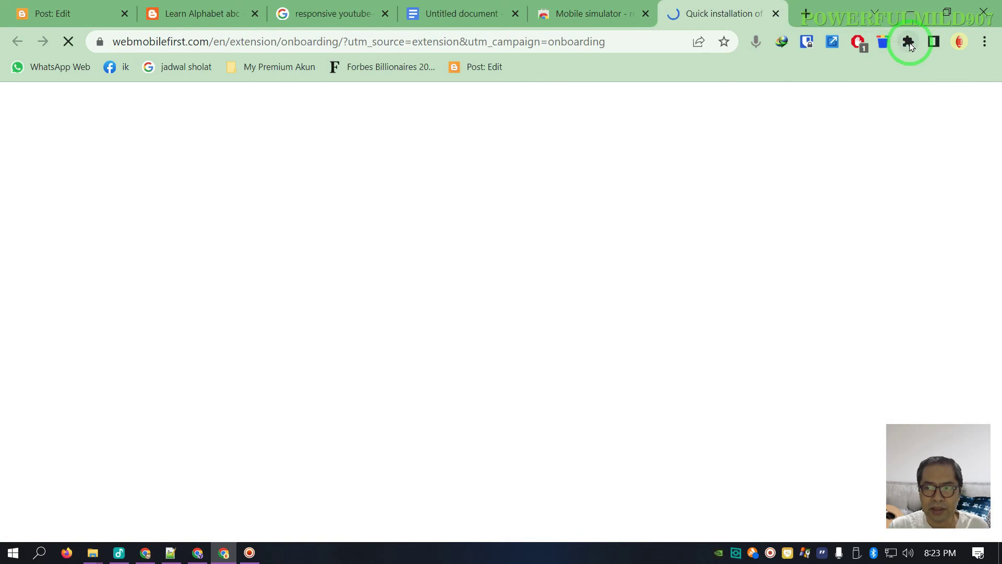
{"action": "left_click", "coordinate": [776, 15]}
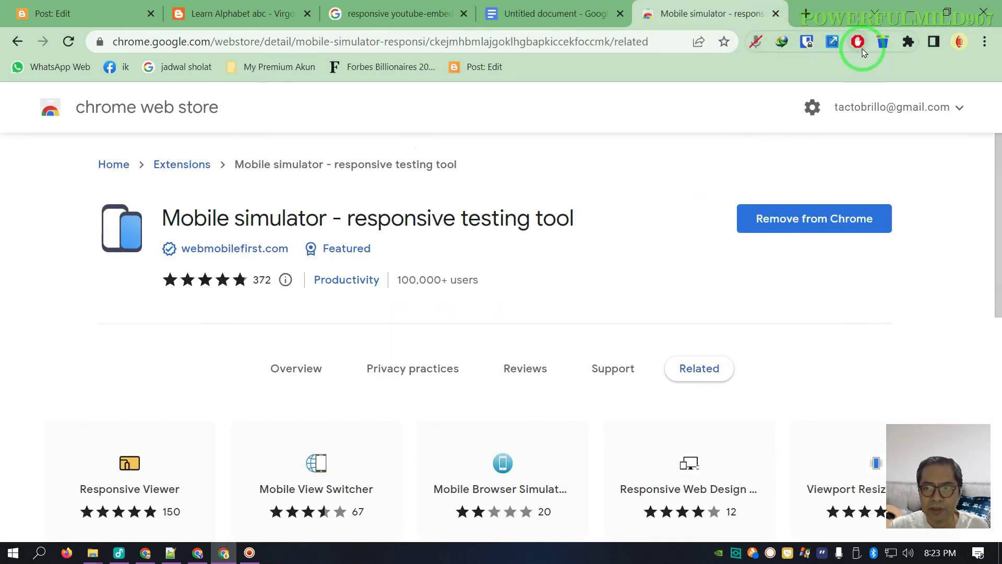
{"action": "left_click", "coordinate": [777, 15]}
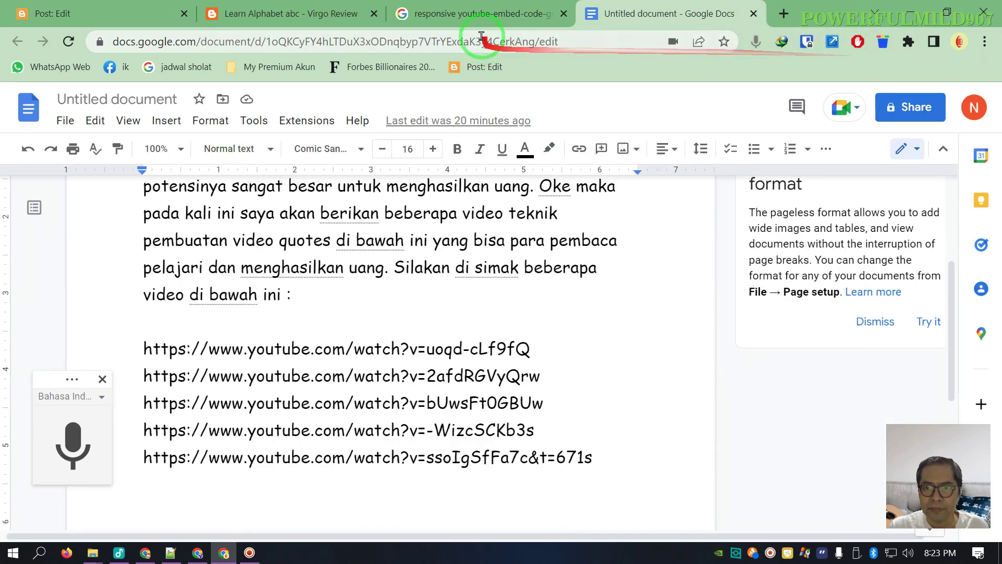
- Pin the Mobile simulator extension in the browser and launch it on the live "Learn Alphabet abc" post
{"action": "left_click", "coordinate": [491, 19]}
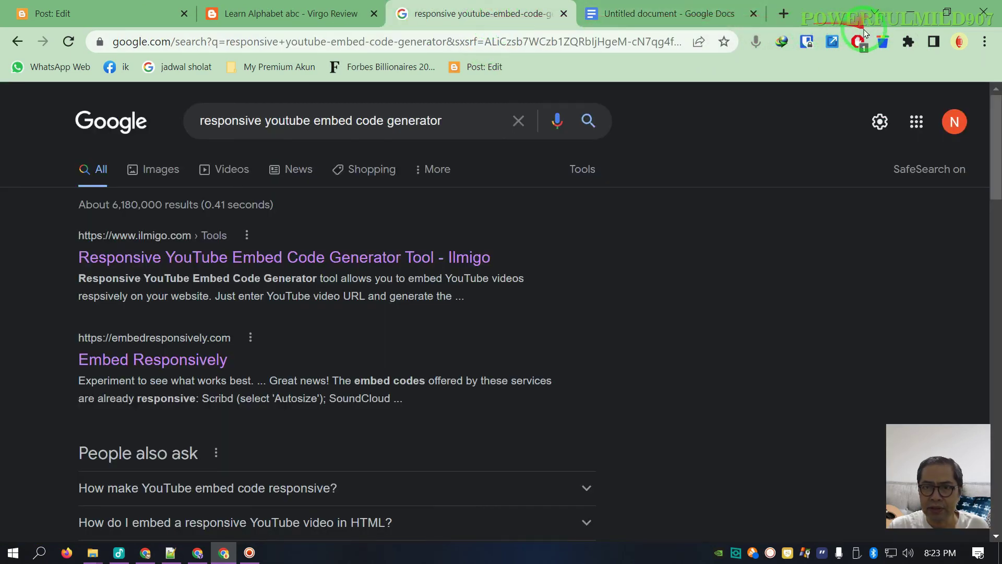
{"action": "left_click", "coordinate": [294, 20]}
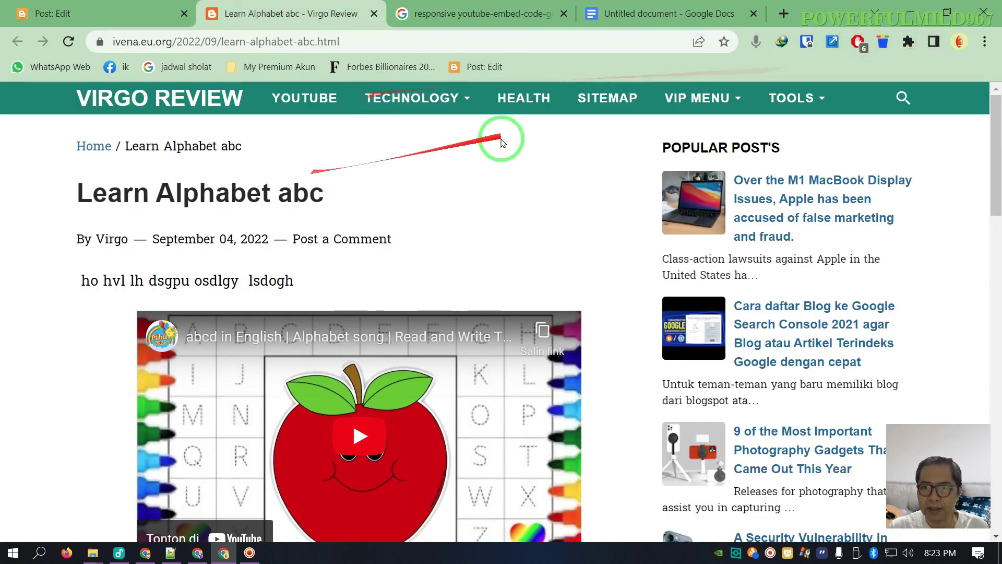
{"action": "left_click", "coordinate": [909, 42]}
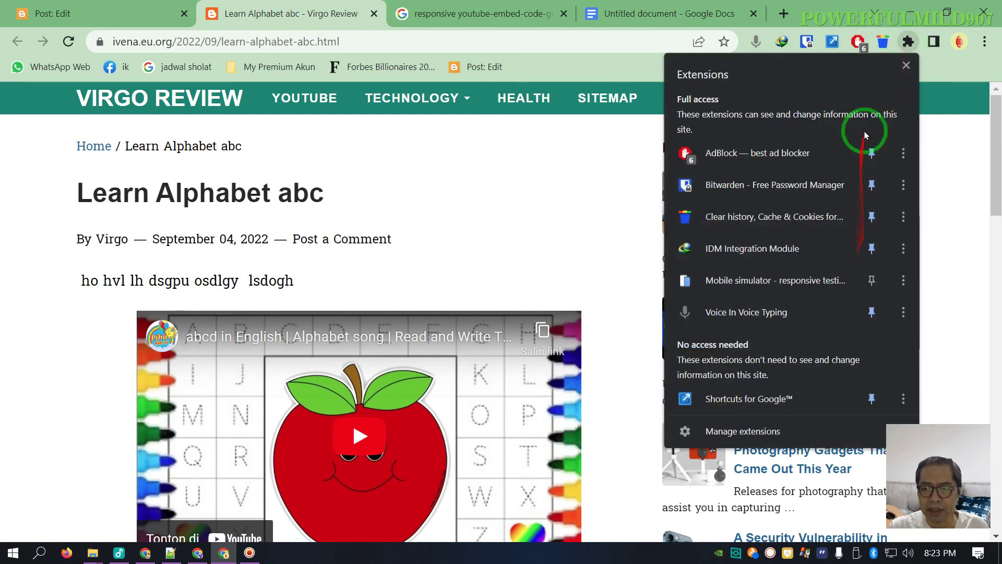
{"action": "left_click", "coordinate": [872, 280]}
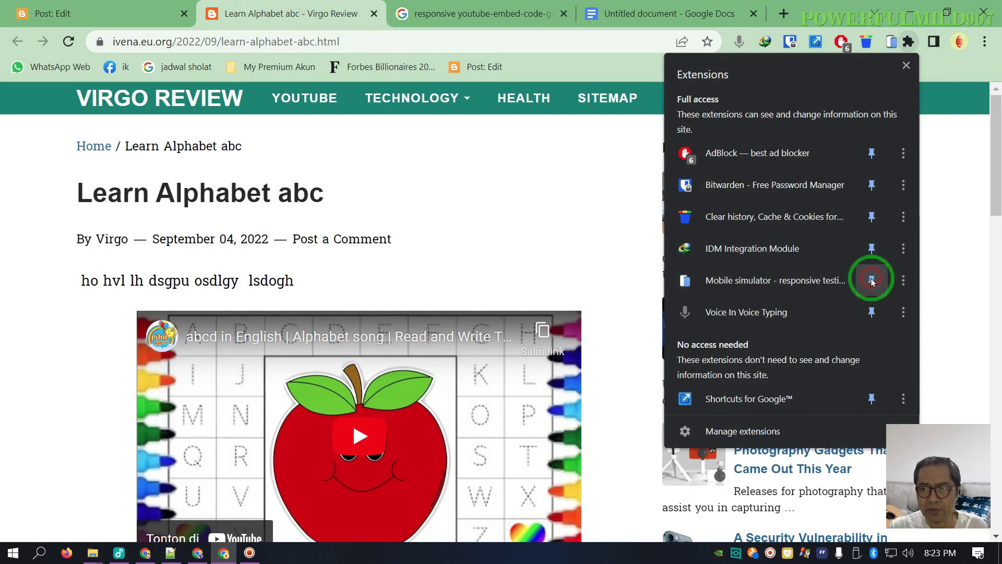
{"action": "left_click", "coordinate": [907, 65]}
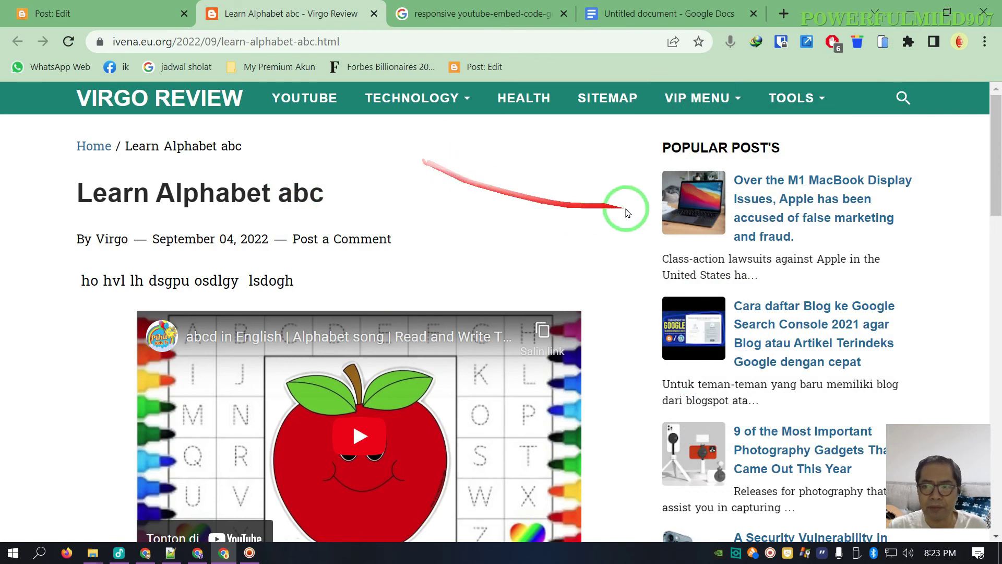
{"action": "left_click", "coordinate": [884, 42]}
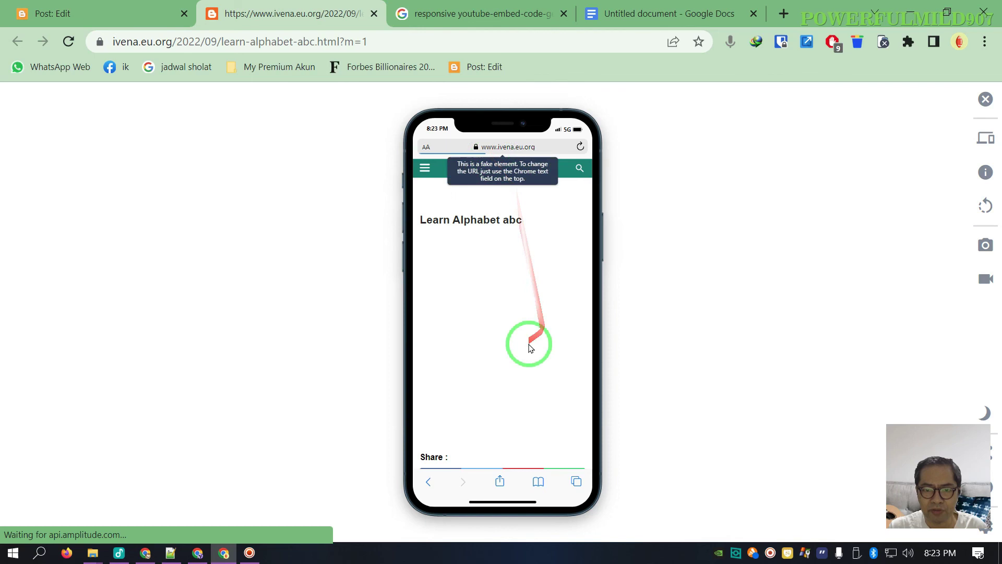
- Check the embedded video in the simulated phone, switch the simulator device to iPhone 11 PRO, and review the "Learn Alphabet abc" post again
{"action": "left_click", "coordinate": [543, 231]}
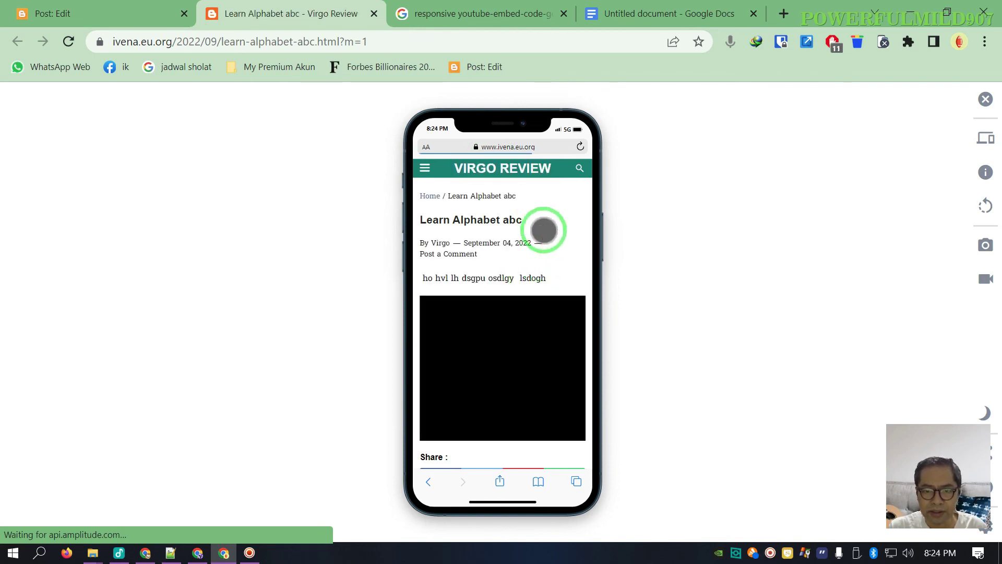
{"action": "scroll", "coordinate": [543, 231], "scroll_direction": "down", "scroll_amount": 1}
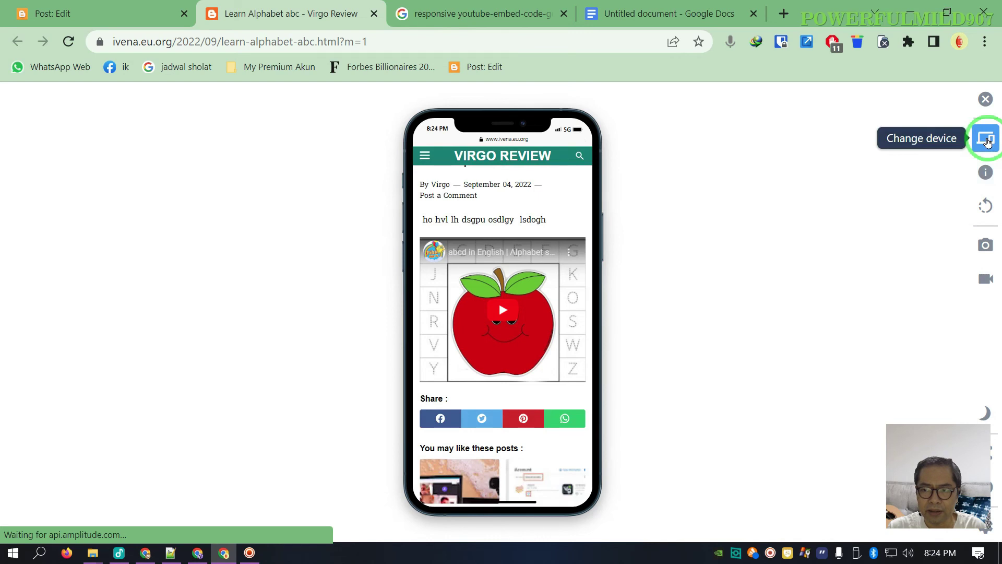
{"action": "left_click", "coordinate": [986, 139]}
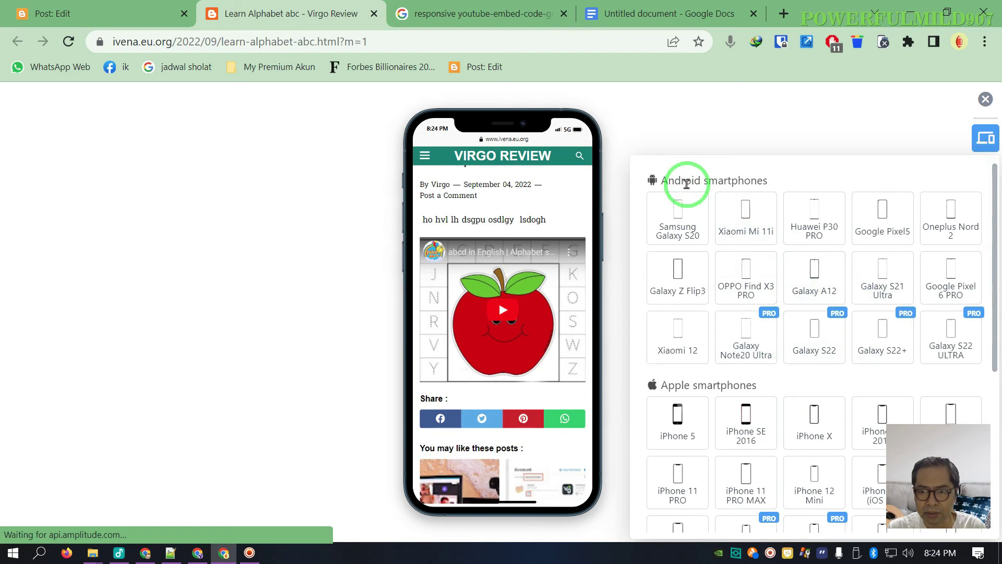
{"action": "scroll", "coordinate": [741, 282], "scroll_direction": "down", "scroll_amount": 3}
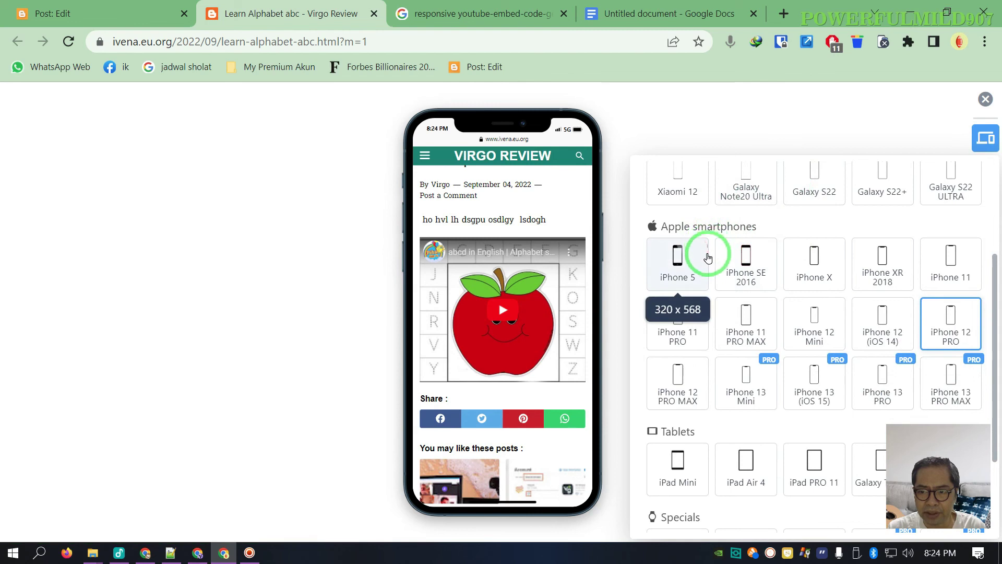
{"action": "left_click", "coordinate": [687, 315]}
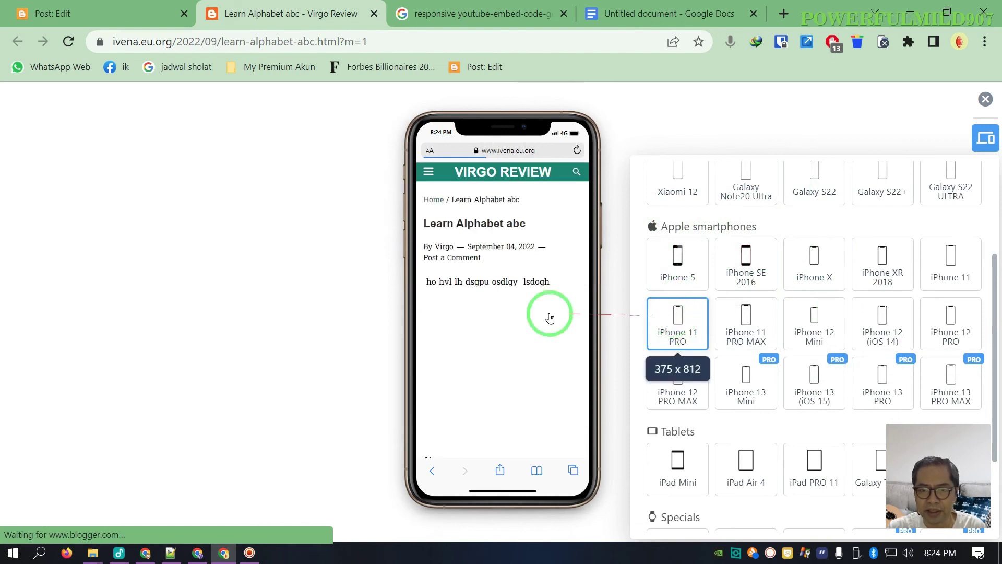
{"action": "scroll", "coordinate": [551, 296], "scroll_direction": "down", "scroll_amount": 1}
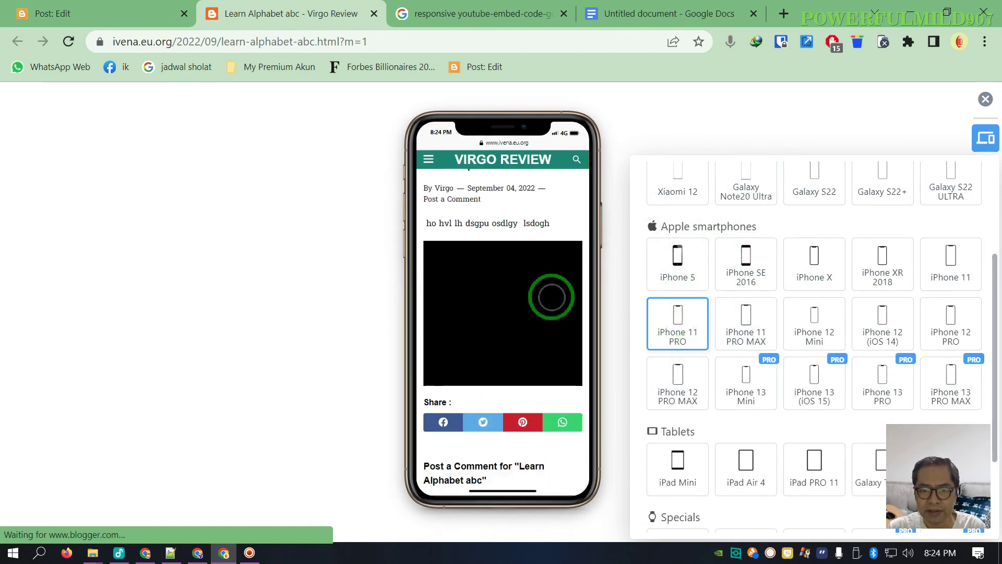
{"action": "scroll", "coordinate": [555, 295], "scroll_direction": "down", "scroll_amount": 2}
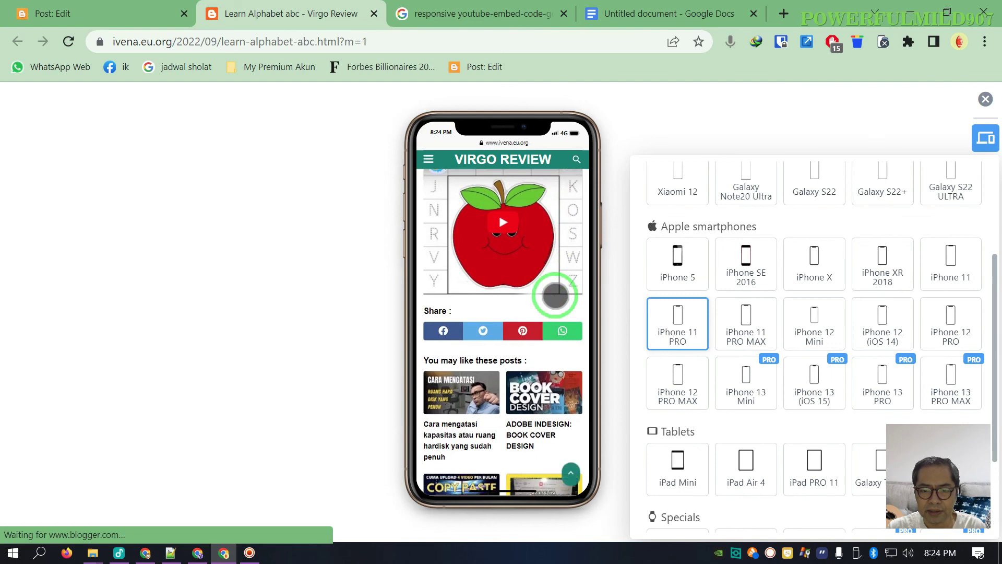
{"action": "scroll", "coordinate": [556, 295], "scroll_direction": "up", "scroll_amount": 2}
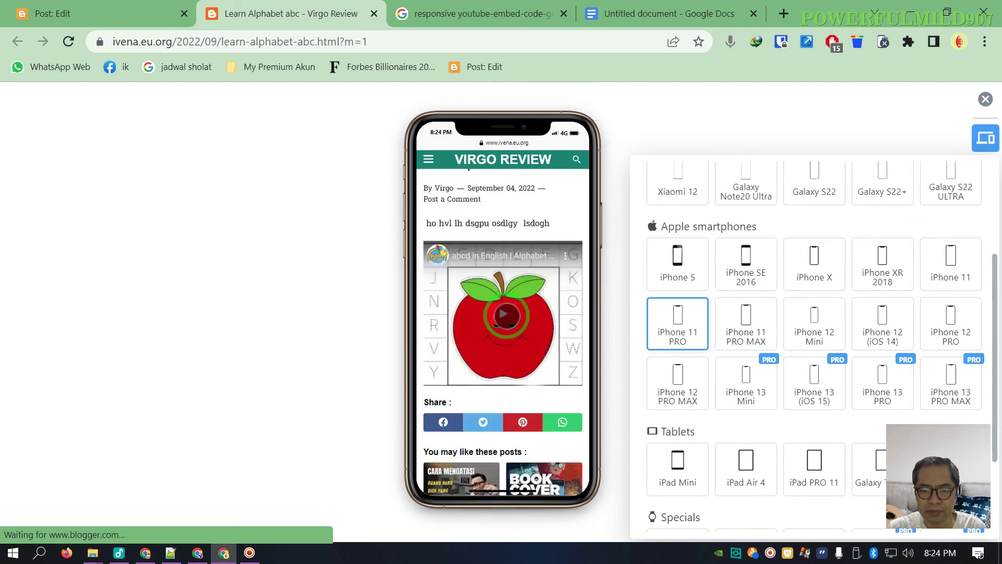
- Switch the simulator to the iPad PRO 11 tablet and close the device list to view the post
{"action": "scroll", "coordinate": [761, 266], "scroll_direction": "down", "scroll_amount": 2}
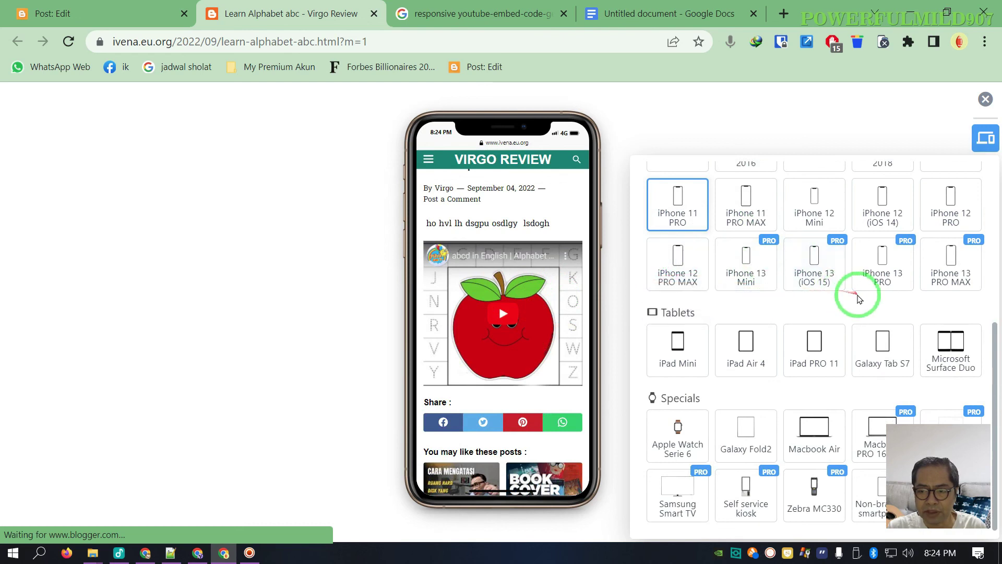
{"action": "left_click", "coordinate": [815, 340]}
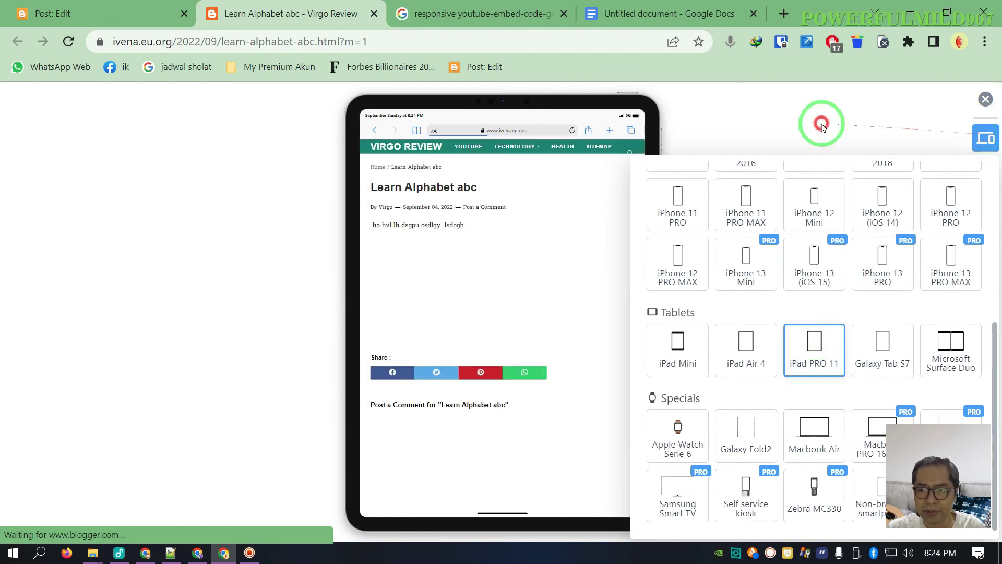
{"action": "left_click", "coordinate": [823, 126]}
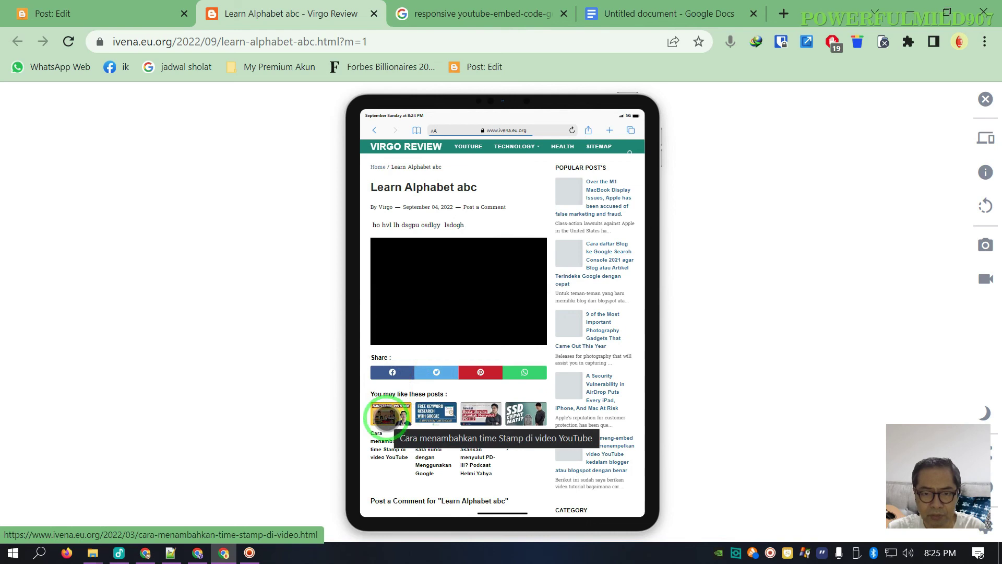
- Open the related post "Cara menambahkan time Stamp di video YouTube" in the simulator and check its embedded video on the Galaxy A12
{"action": "left_click", "coordinate": [387, 415]}
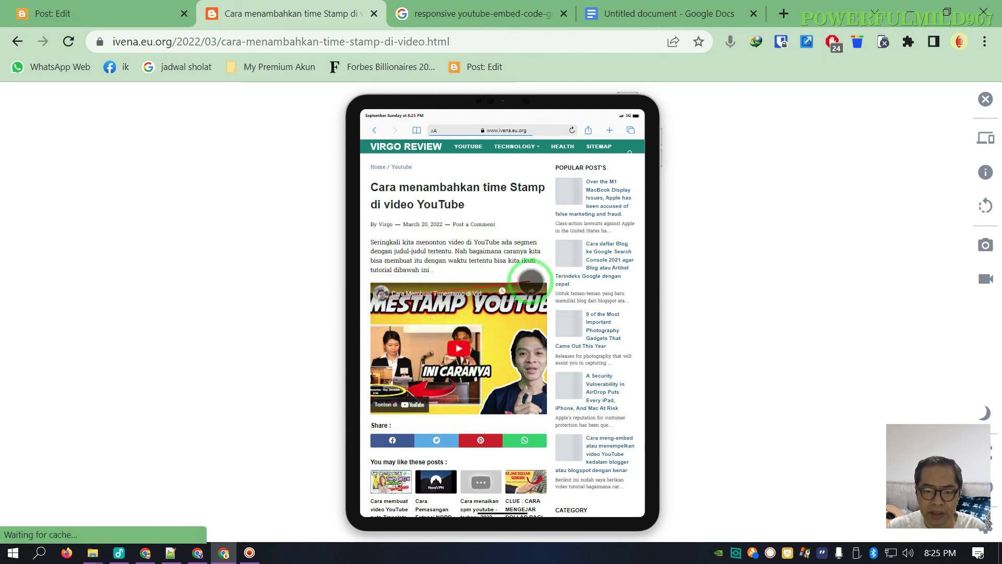
{"action": "left_click", "coordinate": [985, 138]}
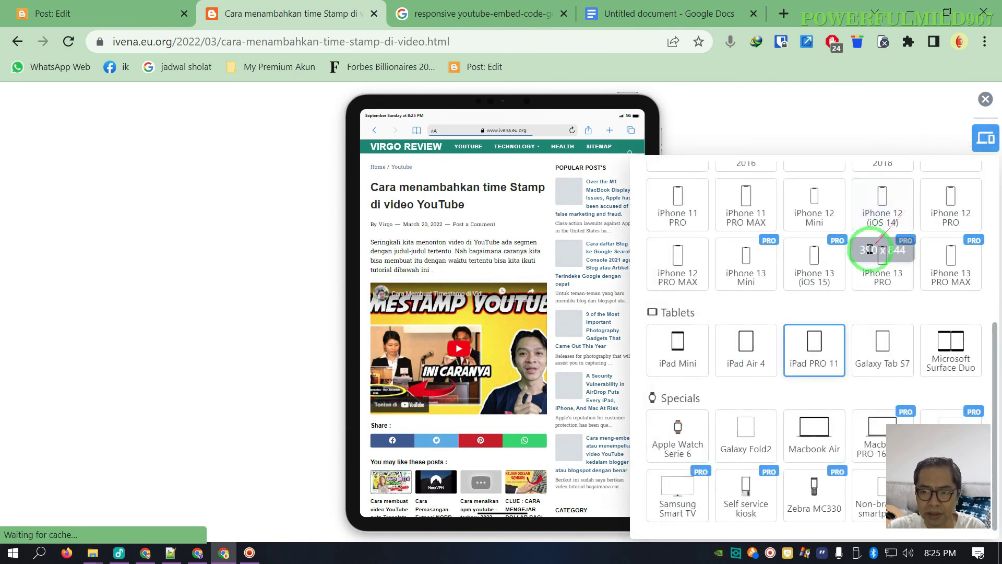
{"action": "scroll", "coordinate": [808, 273], "scroll_direction": "up", "scroll_amount": 5}
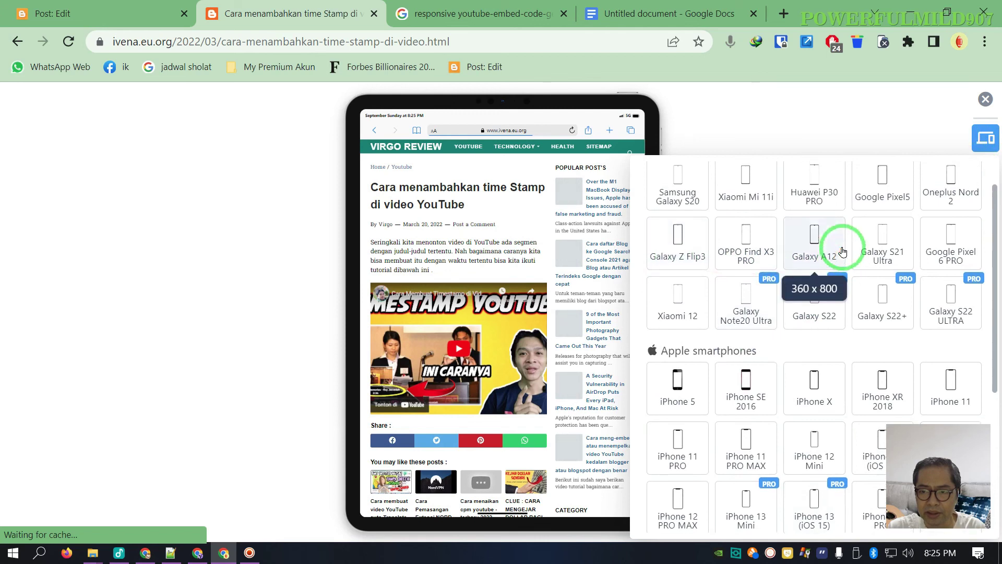
{"action": "scroll", "coordinate": [822, 277], "scroll_direction": "up", "scroll_amount": 1}
{"action": "left_click", "coordinate": [822, 279]}
{"action": "left_click", "coordinate": [986, 139]}
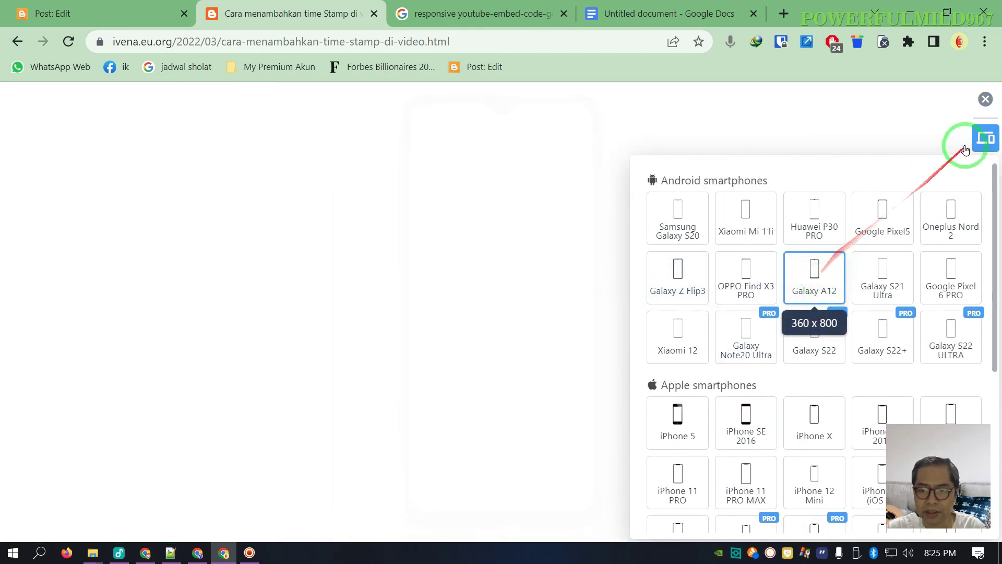
{"action": "left_click", "coordinate": [819, 142]}
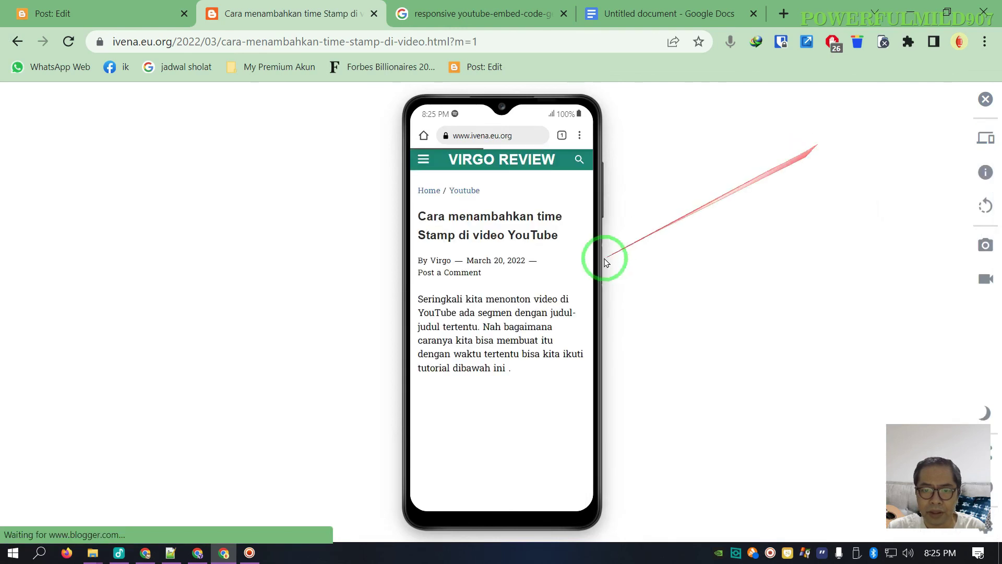
{"action": "scroll", "coordinate": [542, 265], "scroll_direction": "down", "scroll_amount": 2}
{"action": "scroll", "coordinate": [543, 263], "scroll_direction": "down", "scroll_amount": 2}
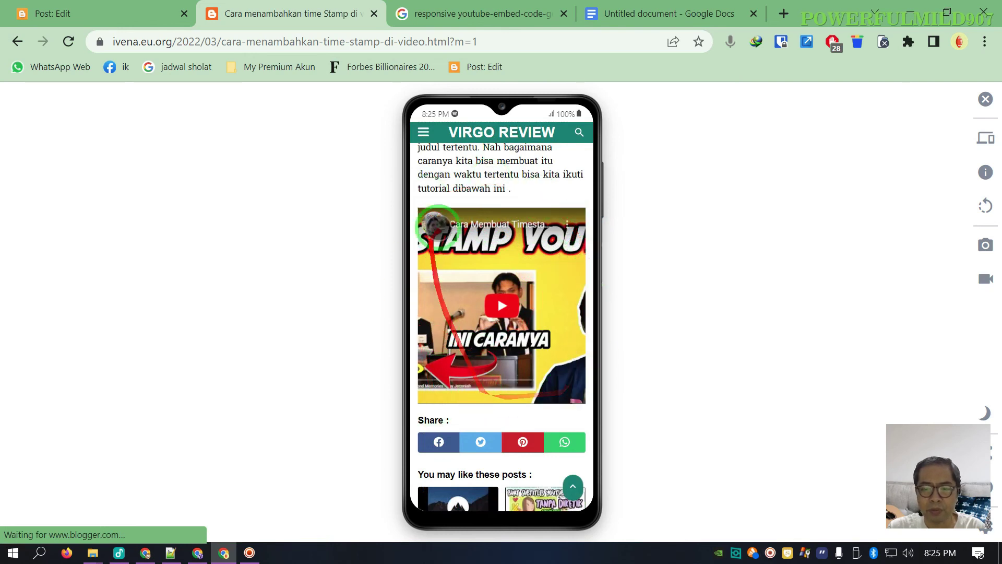
{"action": "scroll", "coordinate": [516, 324], "scroll_direction": "up", "scroll_amount": 4}
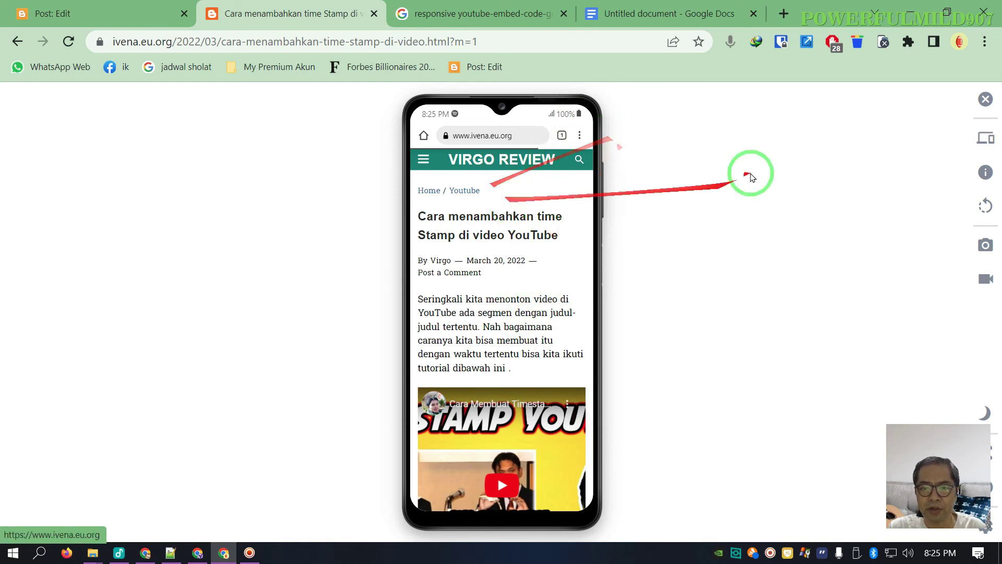
- Close the mobile simulator and examine the embedded video in the regular desktop view of the time stamp post
{"action": "left_click", "coordinate": [985, 100]}
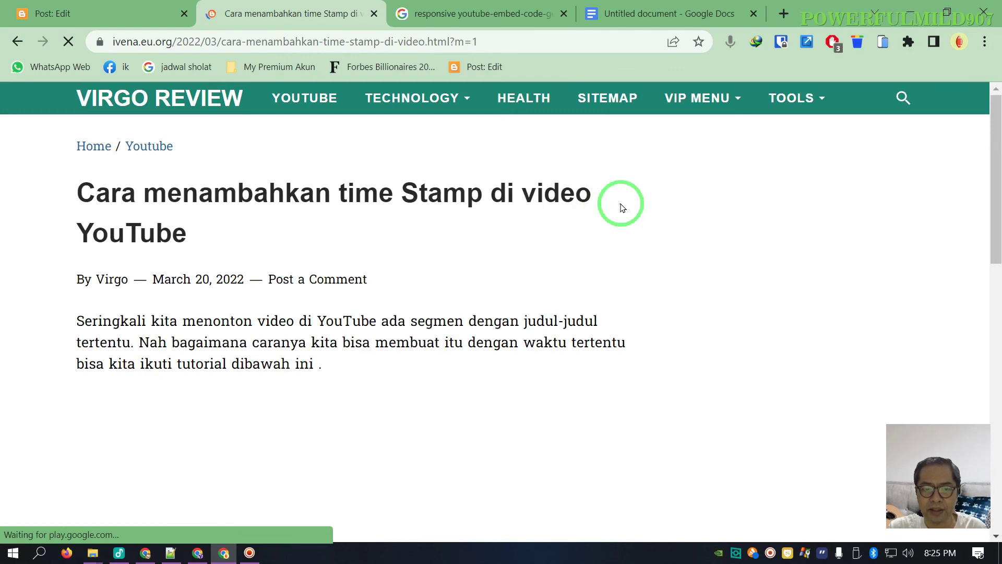
{"action": "scroll", "coordinate": [621, 208], "scroll_direction": "down", "scroll_amount": 5}
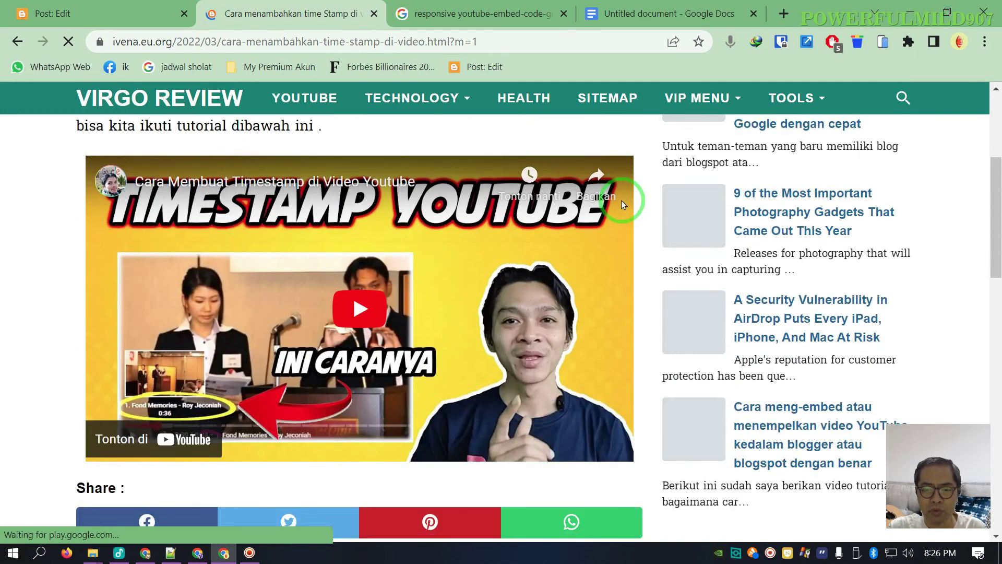
{"action": "left_click", "coordinate": [360, 323]}
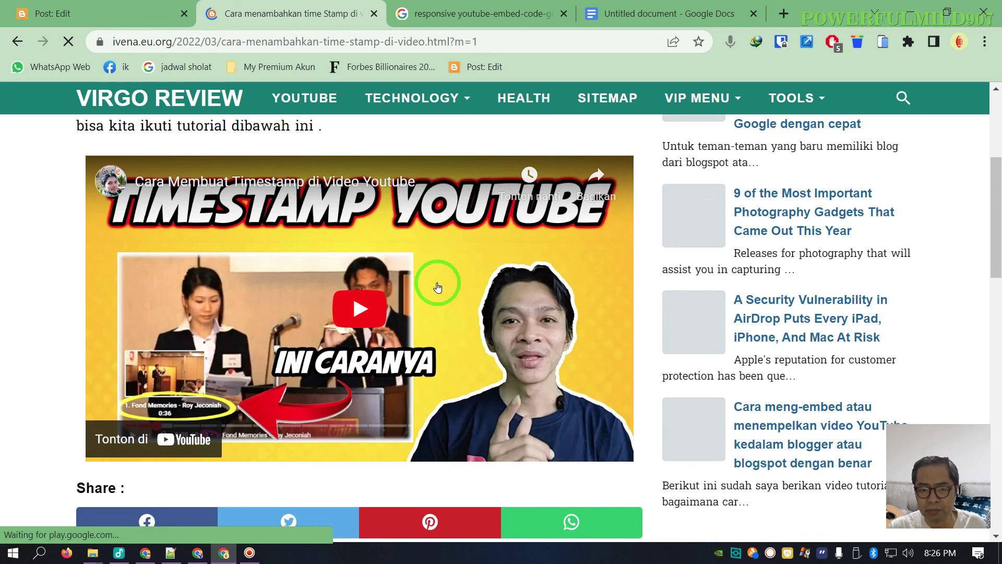
{"action": "scroll", "coordinate": [473, 253], "scroll_direction": "up", "scroll_amount": 4}
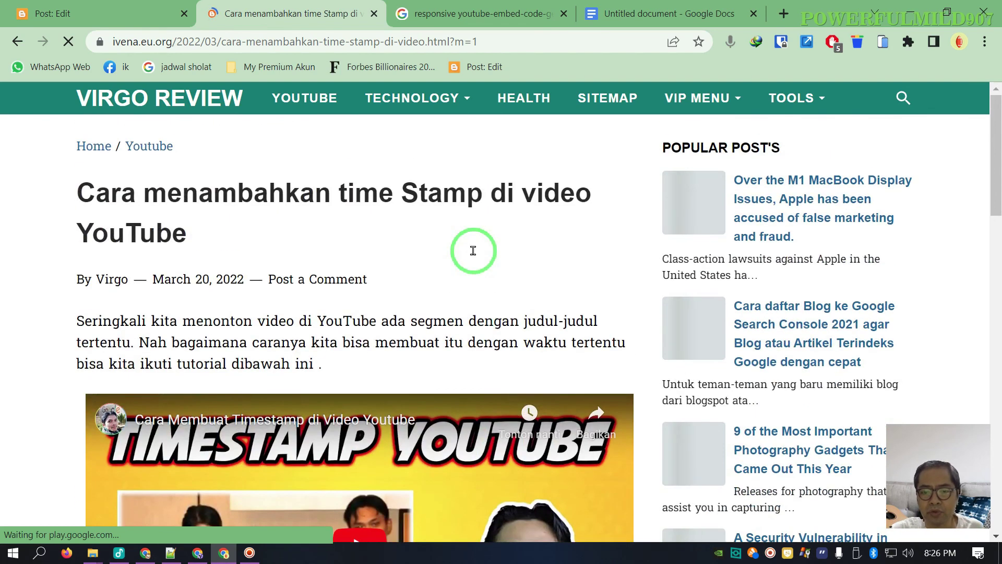
{"action": "scroll", "coordinate": [474, 254], "scroll_direction": "down", "scroll_amount": 5}
{"action": "scroll", "coordinate": [474, 254], "scroll_direction": "up", "scroll_amount": 3}
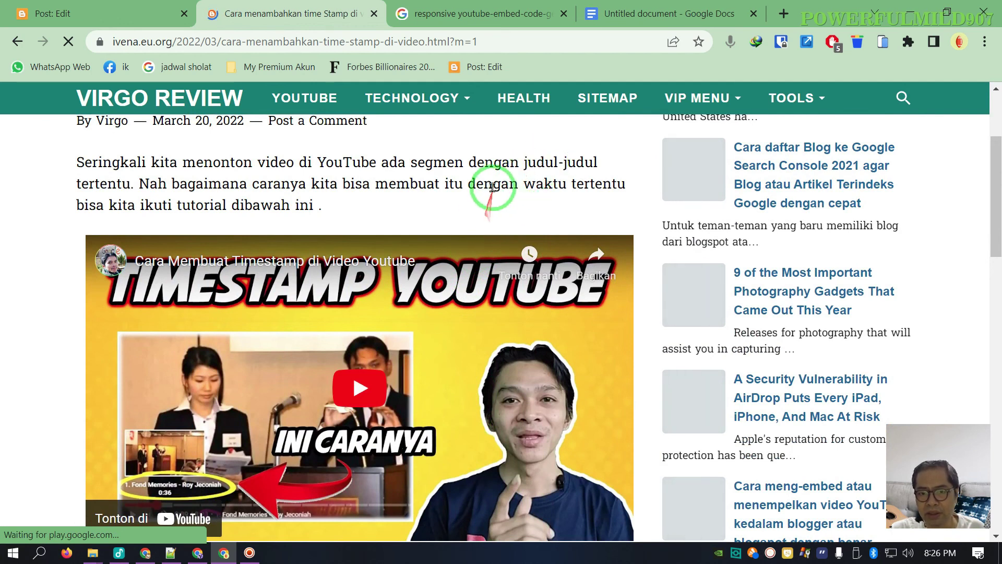
{"action": "scroll", "coordinate": [492, 188], "scroll_direction": "down", "scroll_amount": 1}
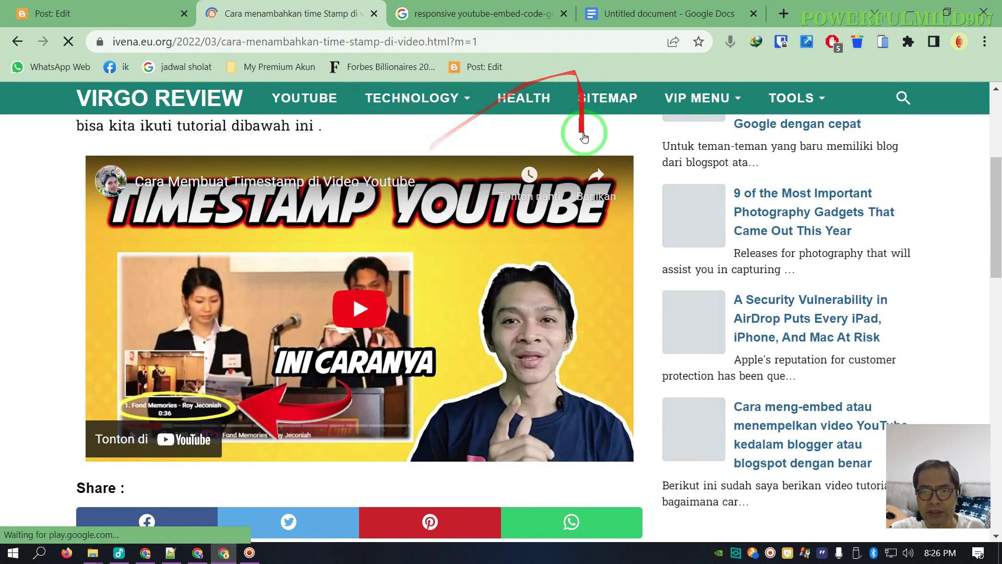
- Open the Embed Responsively site from the "responsive youtube embed code generator" Google results and clear the sample YouTube page URL
{"action": "left_click", "coordinate": [491, 15]}
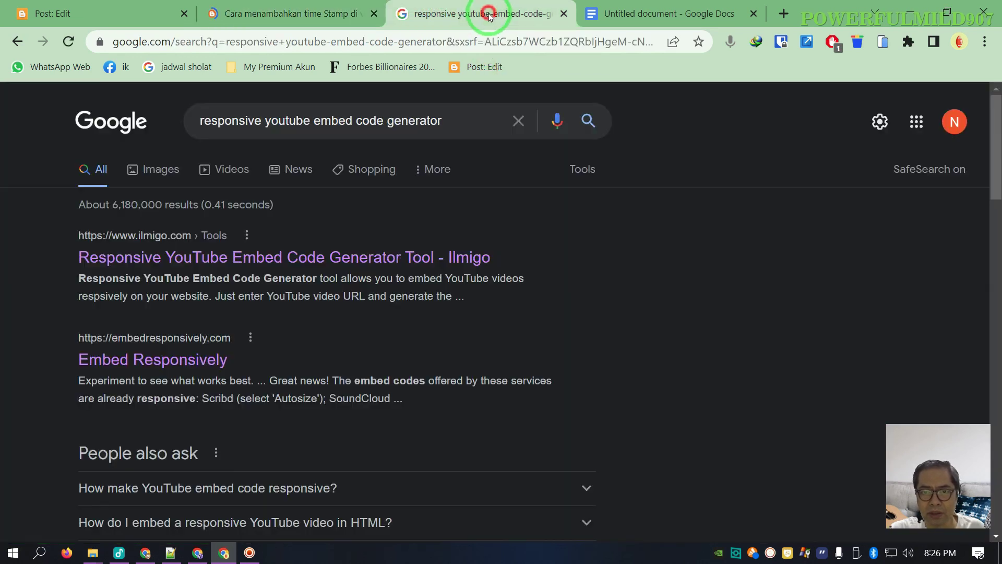
{"action": "left_click_drag", "start_coordinate": [454, 124], "coordinate": [182, 127]}
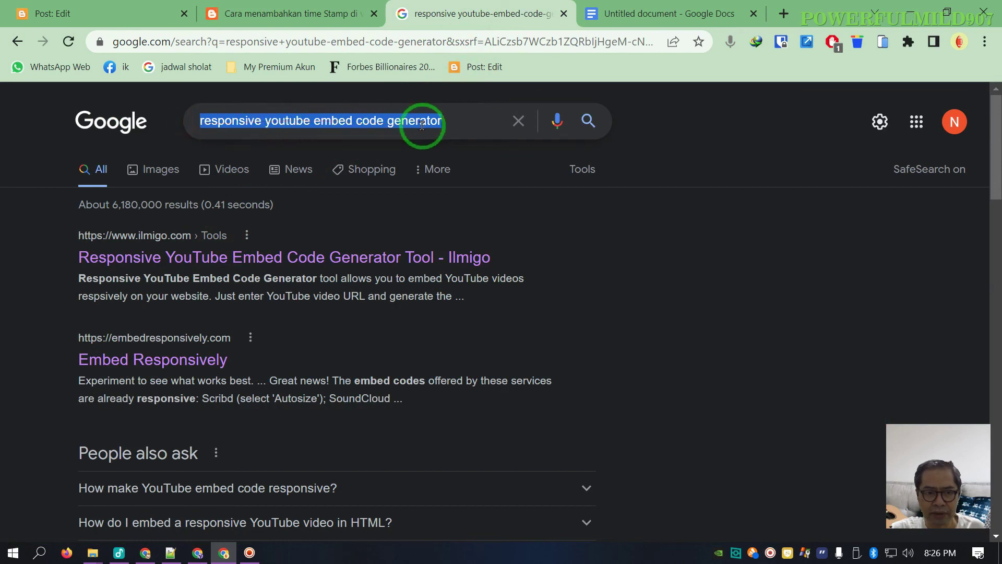
{"action": "left_click", "coordinate": [204, 361]}
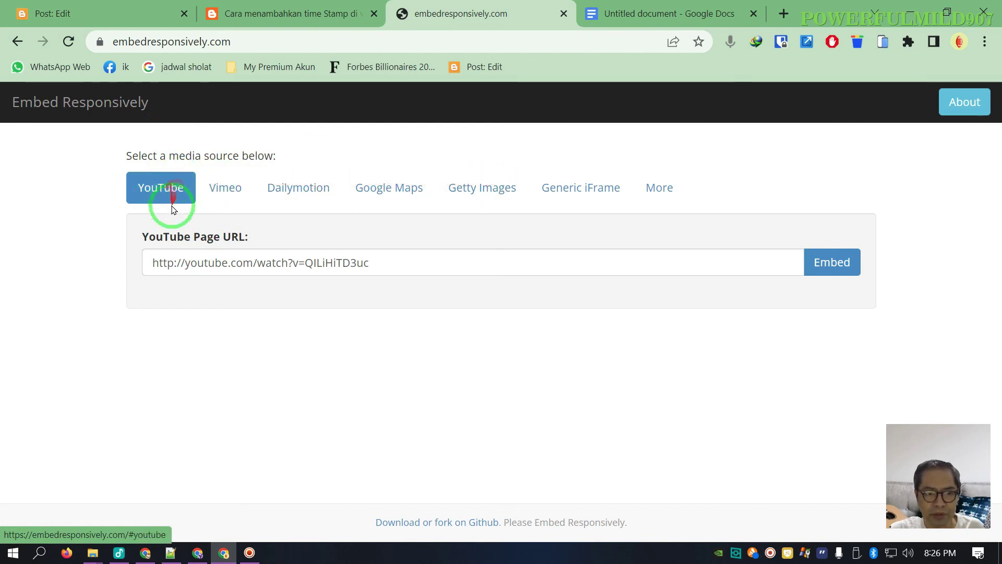
{"action": "left_click_drag", "start_coordinate": [384, 262], "coordinate": [123, 274]}
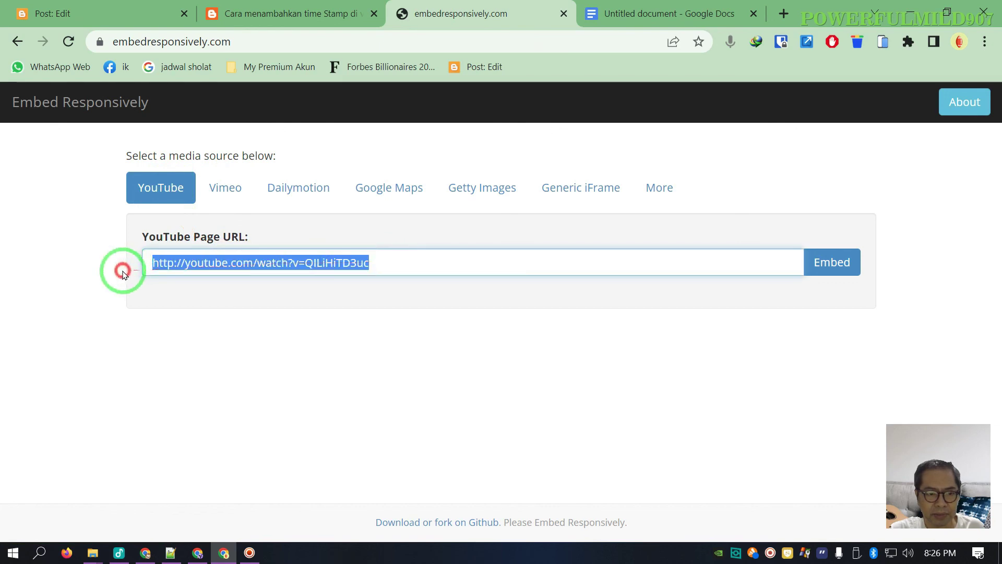
{"action": "key", "text": "BackSpace"}
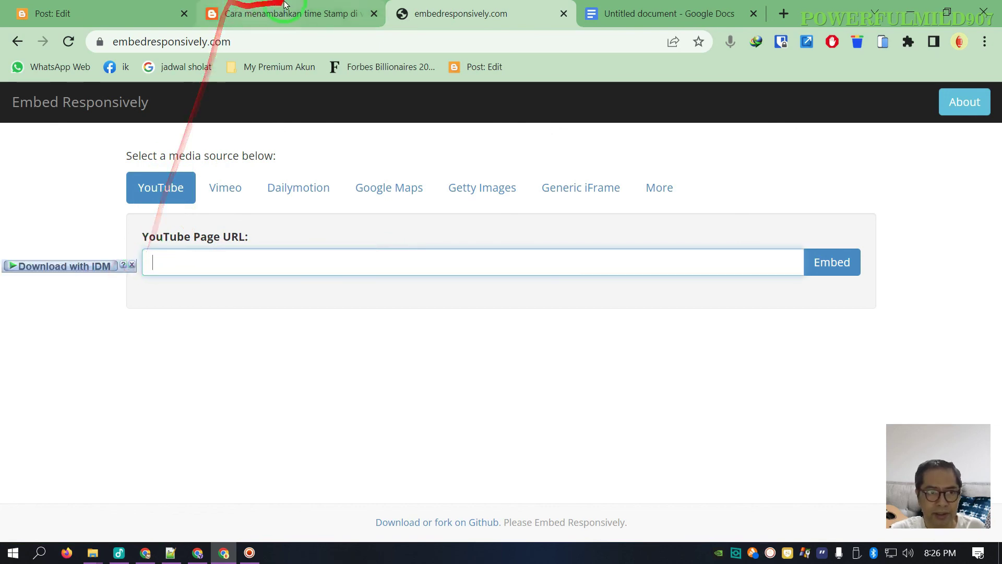
{"action": "left_click", "coordinate": [646, 14]}
{"action": "scroll", "coordinate": [649, 316], "scroll_direction": "up", "scroll_amount": 3}
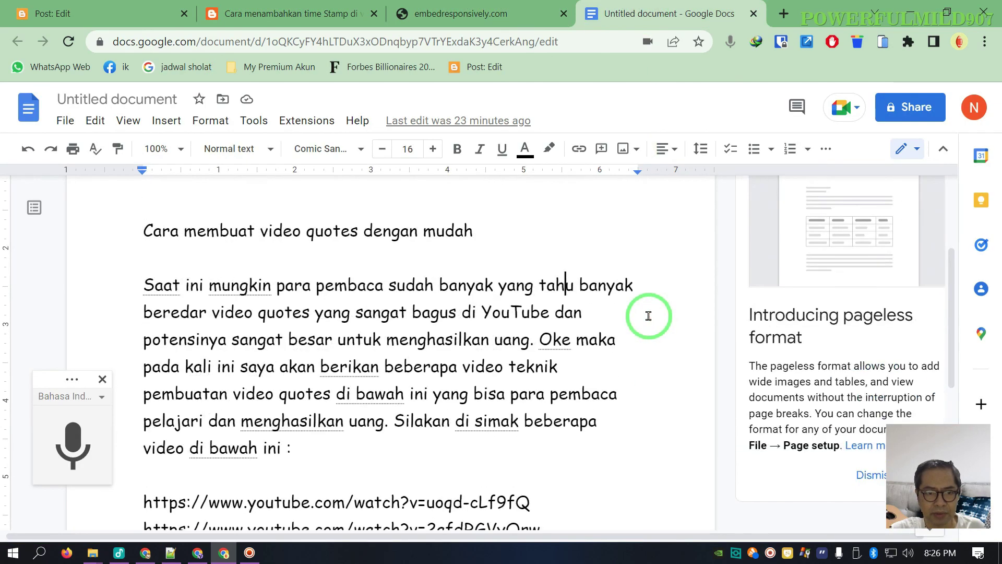
{"action": "scroll", "coordinate": [543, 264], "scroll_direction": "down", "scroll_amount": 1}
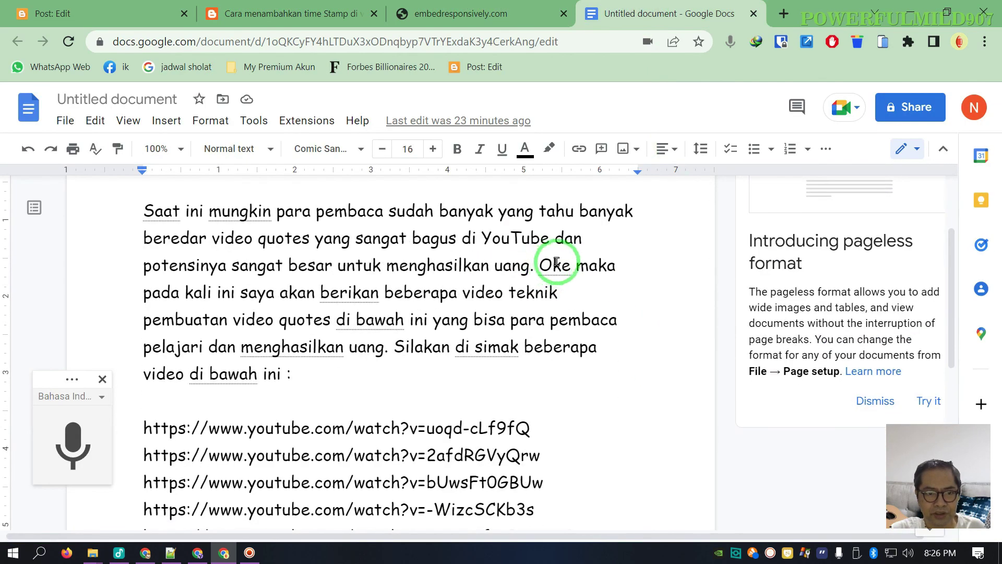
{"action": "scroll", "coordinate": [584, 255], "scroll_direction": "down", "scroll_amount": 1}
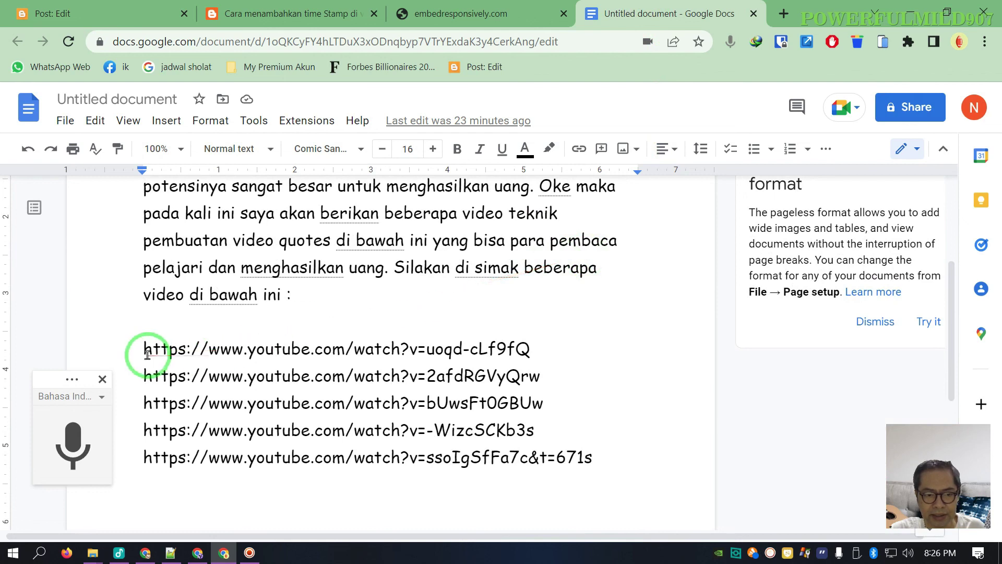
{"action": "left_click_drag", "start_coordinate": [143, 353], "coordinate": [528, 345]}
{"action": "right_click", "coordinate": [514, 342]}
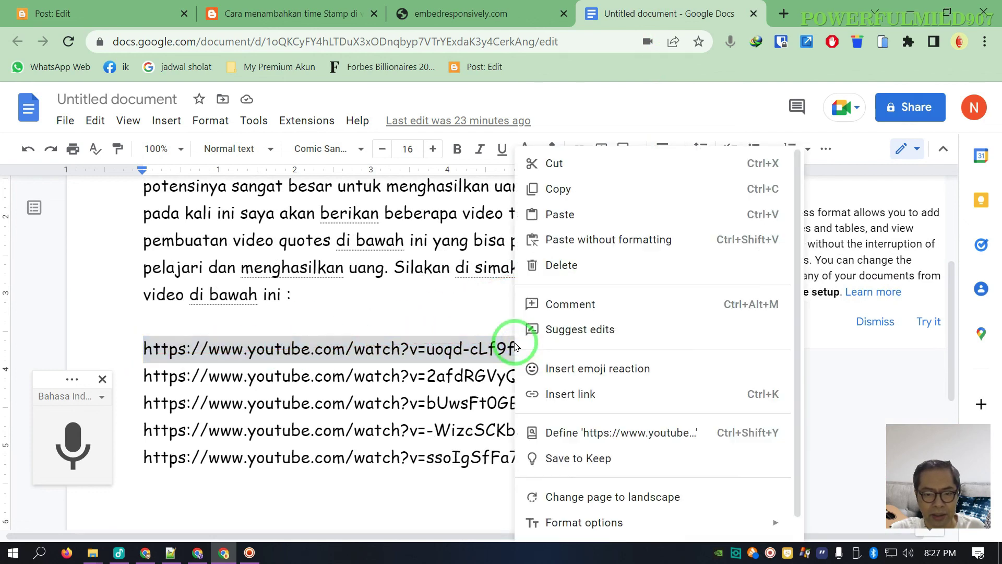
{"action": "left_click", "coordinate": [576, 194]}
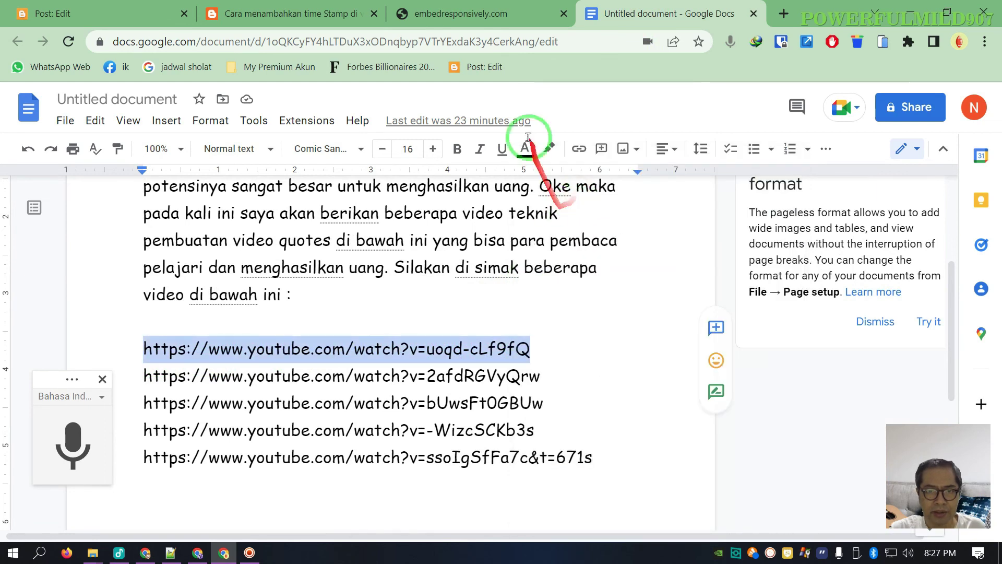
{"action": "left_click", "coordinate": [472, 10]}
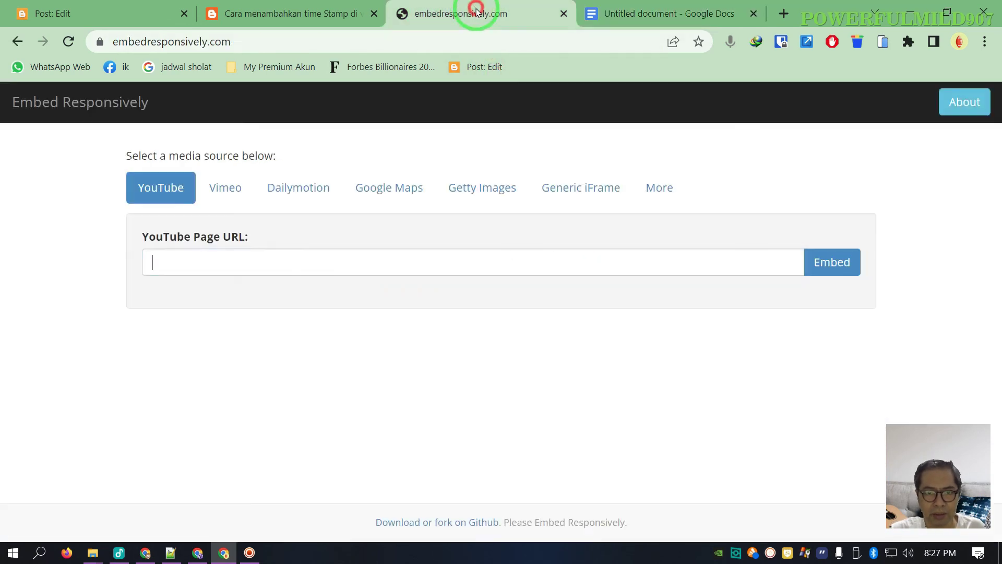
{"action": "right_click", "coordinate": [300, 262]}
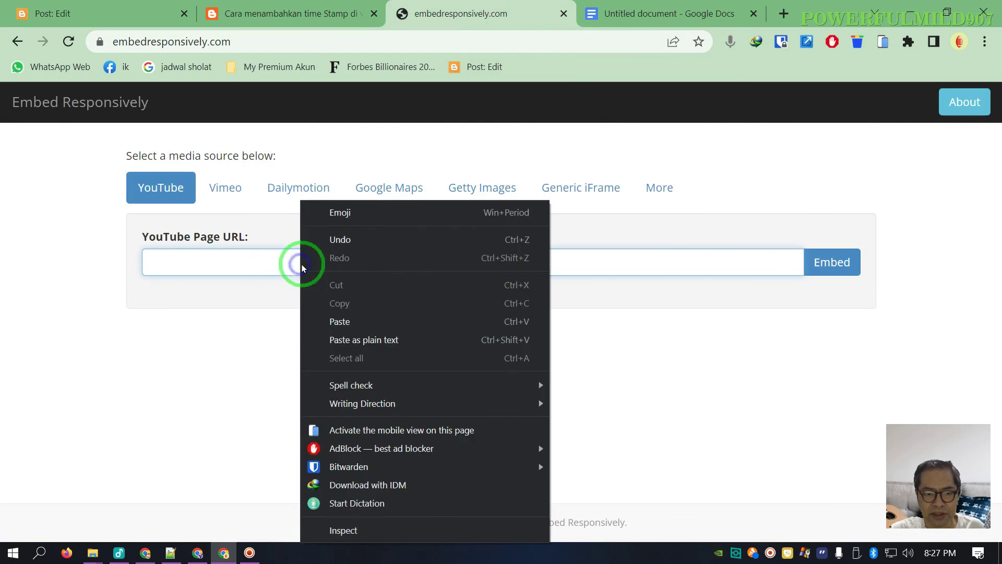
{"action": "left_click", "coordinate": [422, 338]}
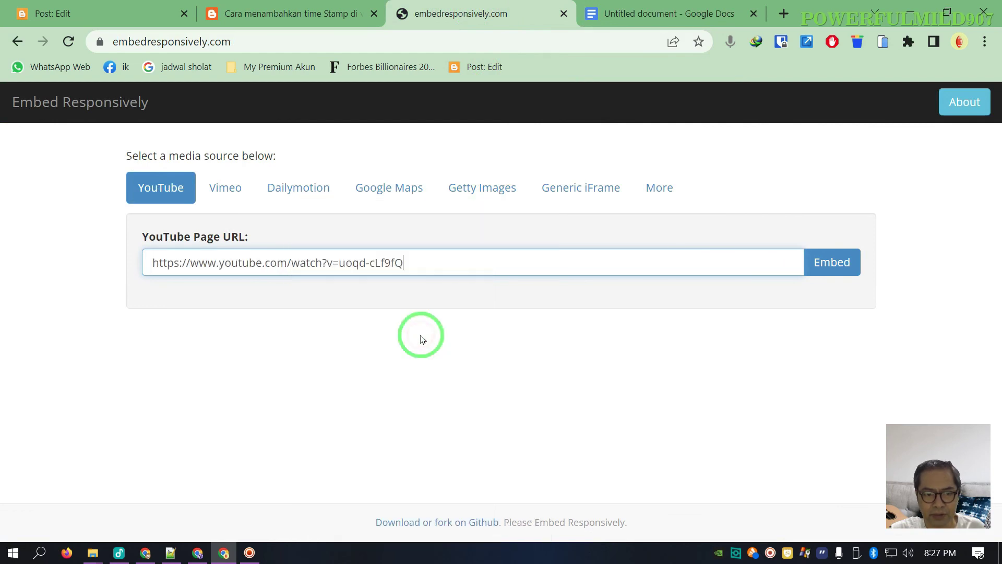
{"action": "left_click", "coordinate": [827, 262]}
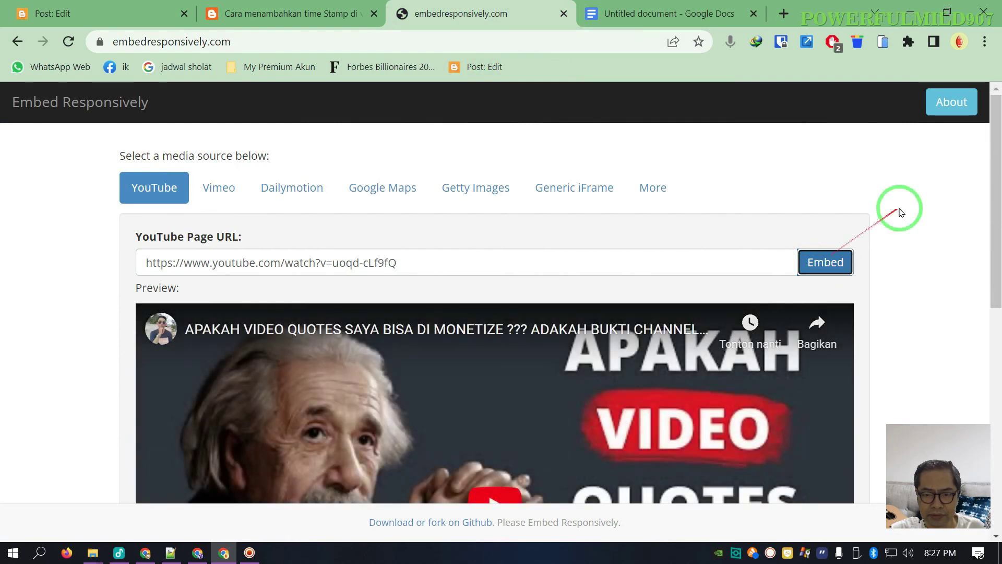
- Copy the entire generated embed code below the video preview
{"action": "scroll", "coordinate": [912, 216], "scroll_direction": "down", "scroll_amount": 1}
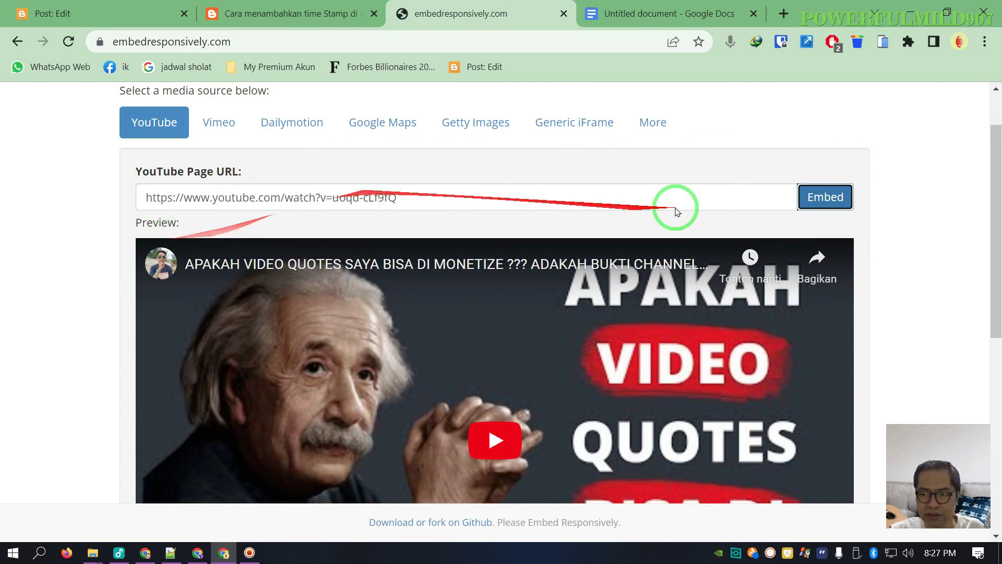
{"action": "scroll", "coordinate": [887, 206], "scroll_direction": "down", "scroll_amount": 5}
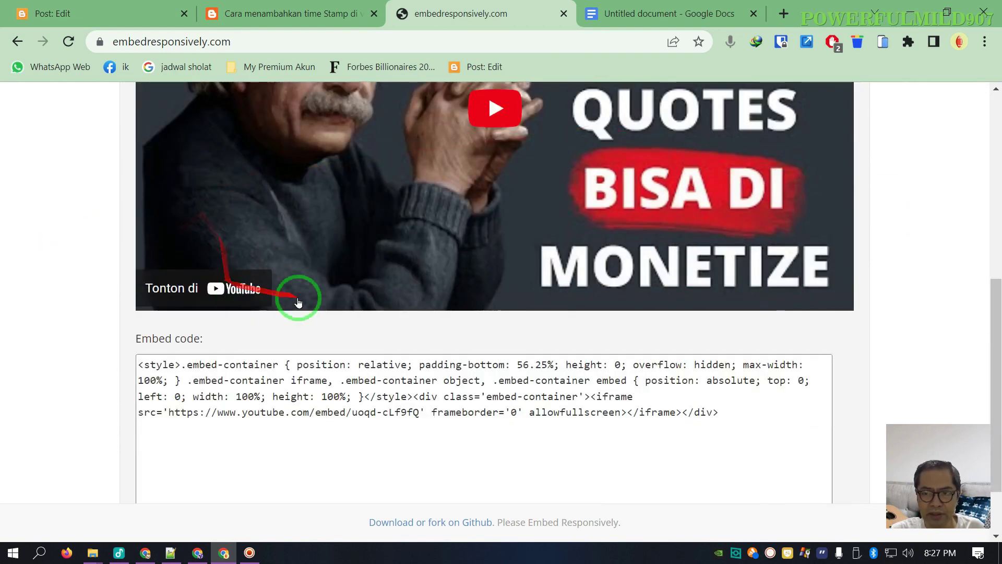
{"action": "scroll", "coordinate": [289, 302], "scroll_direction": "down", "scroll_amount": 1}
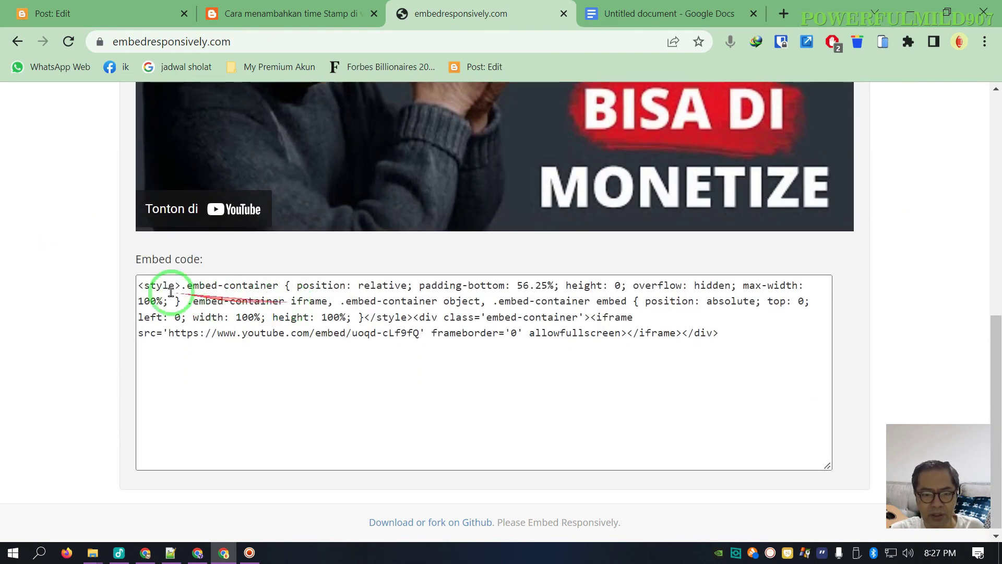
{"action": "left_click_drag", "start_coordinate": [734, 345], "coordinate": [124, 287]}
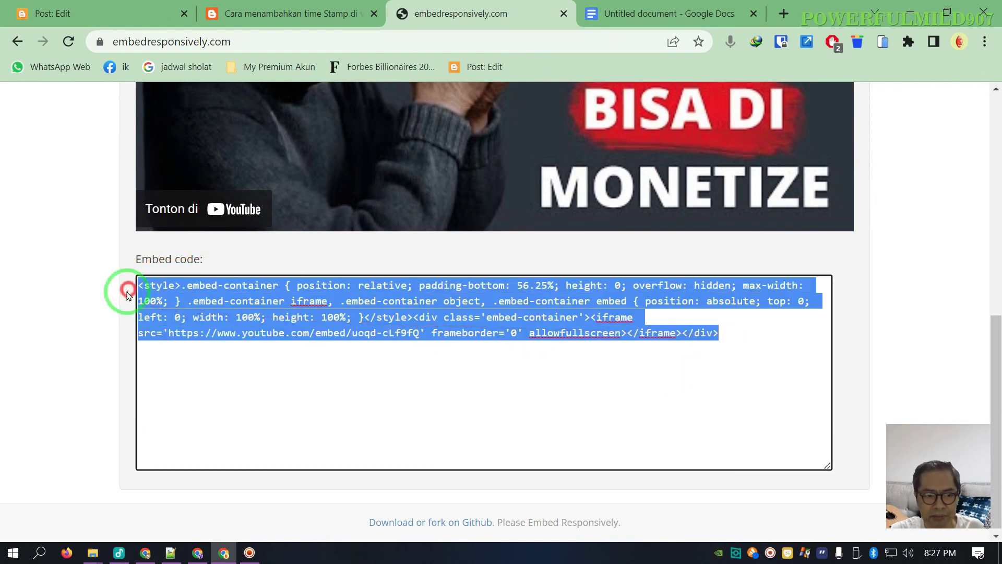
{"action": "right_click", "coordinate": [288, 291]}
{"action": "left_click", "coordinate": [349, 260]}
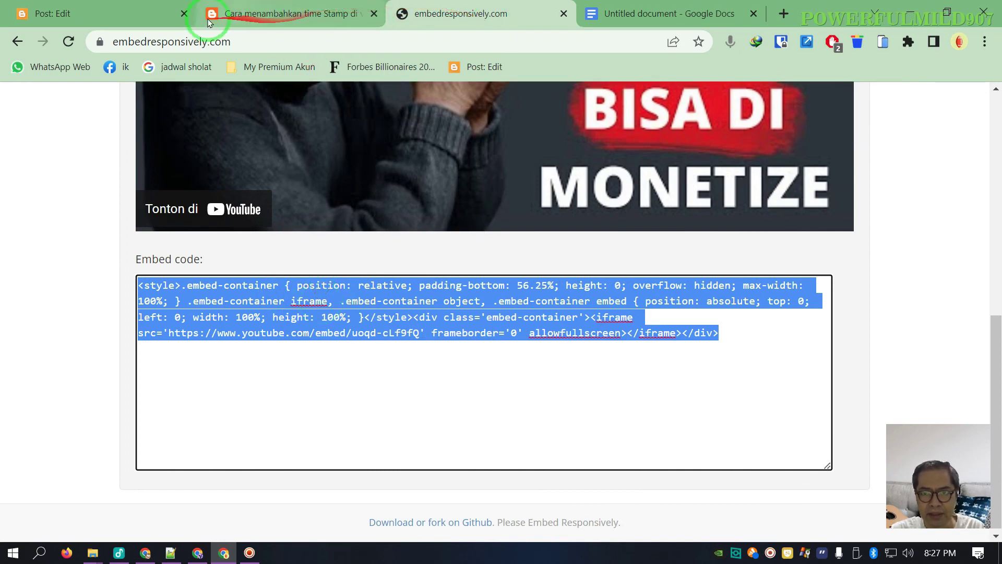
- Return to the Blogger post list and delete the "Learn Alphabet abc" post
{"action": "left_click", "coordinate": [126, 11]}
{"action": "left_click", "coordinate": [32, 112]}
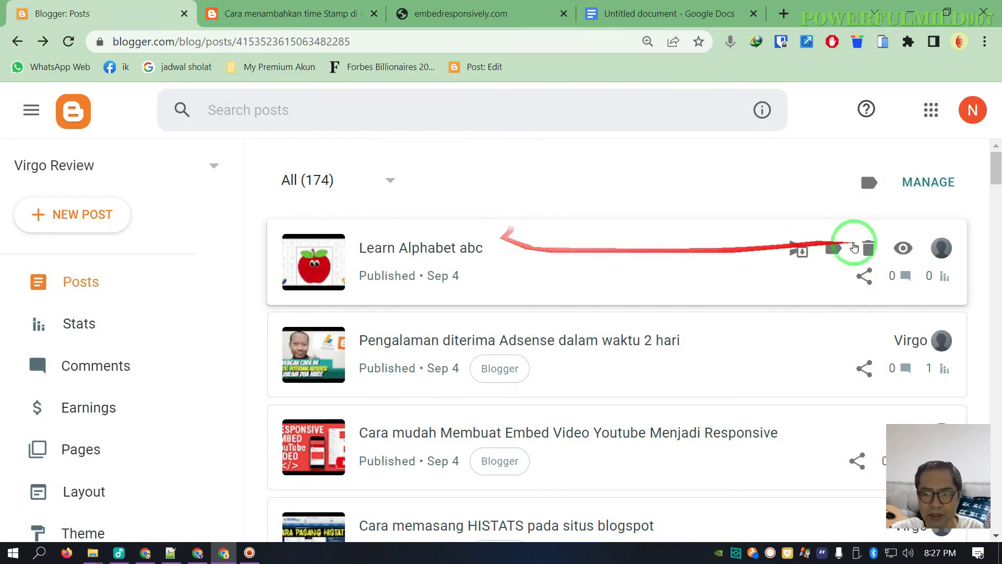
{"action": "left_click", "coordinate": [870, 250]}
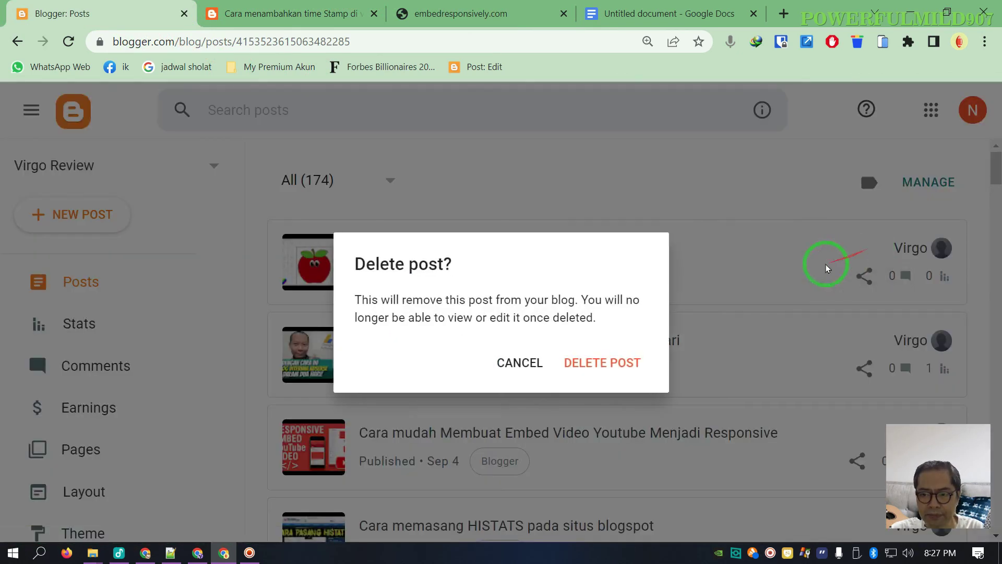
{"action": "left_click", "coordinate": [621, 359]}
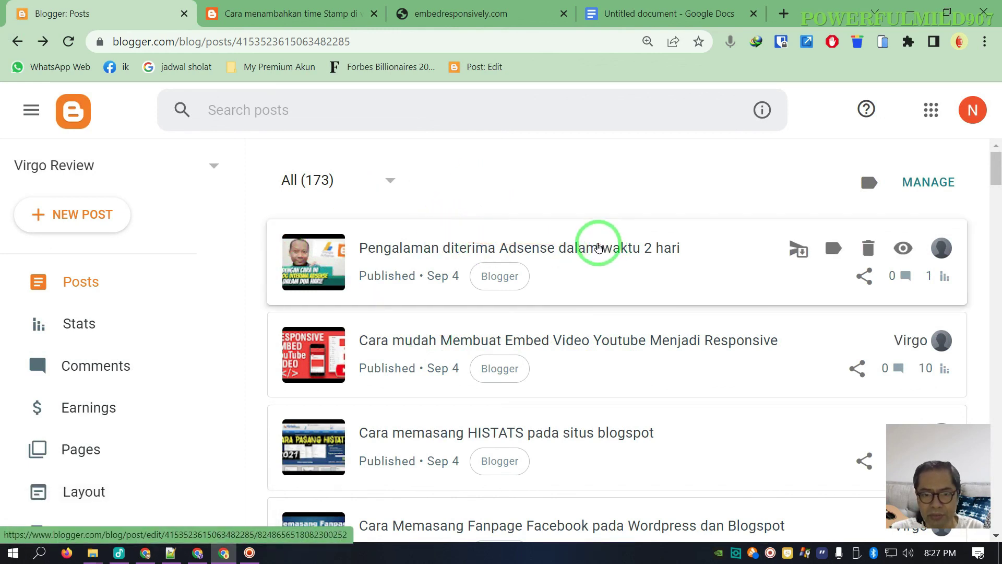
- Open the post "Cara memasang HISTATS pada situs blogspot" and examine its embedded video in the post preview
{"action": "scroll", "coordinate": [594, 245], "scroll_direction": "down", "scroll_amount": 3}
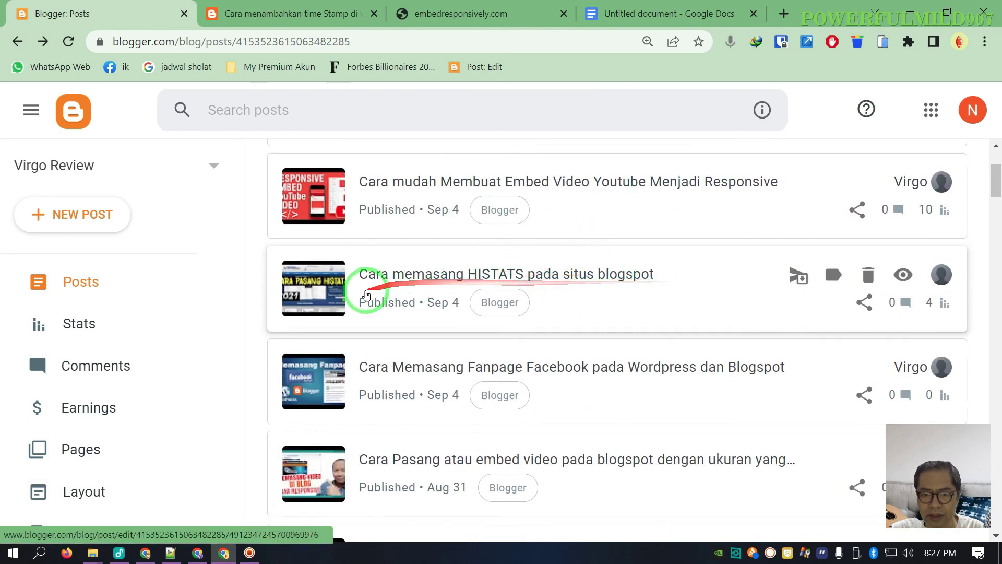
{"action": "left_click", "coordinate": [415, 275]}
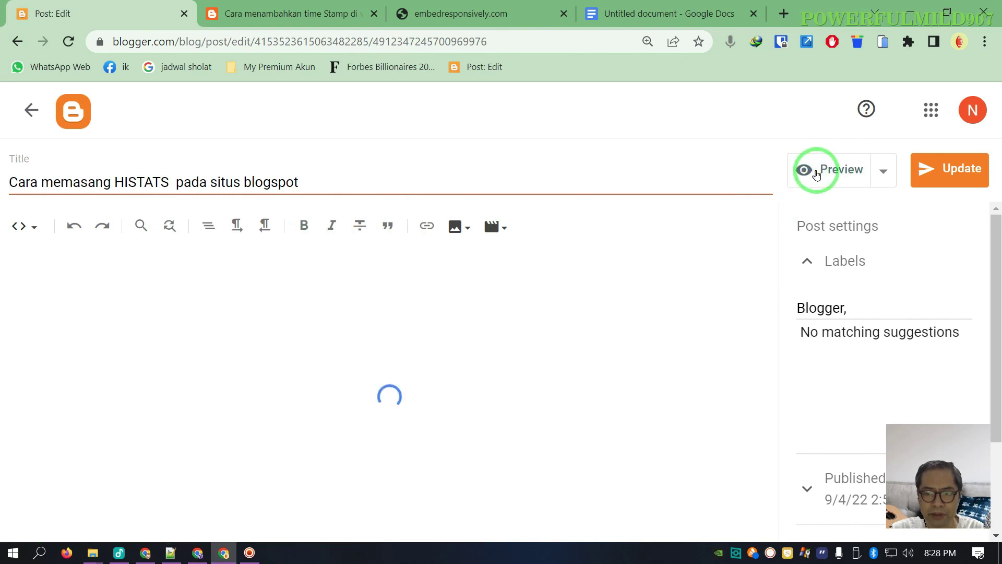
{"action": "left_click", "coordinate": [842, 170]}
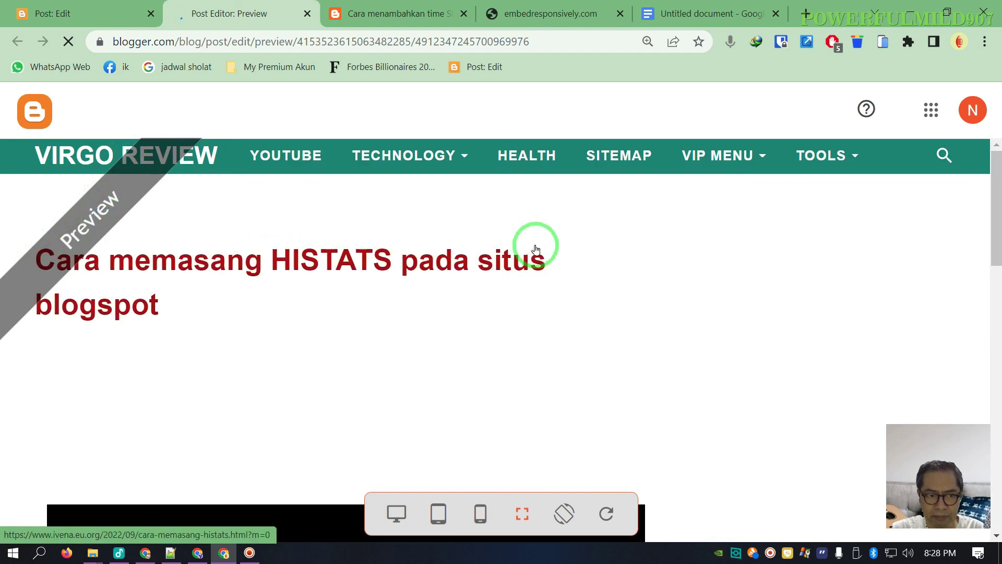
{"action": "scroll", "coordinate": [448, 431], "scroll_direction": "down", "scroll_amount": 3}
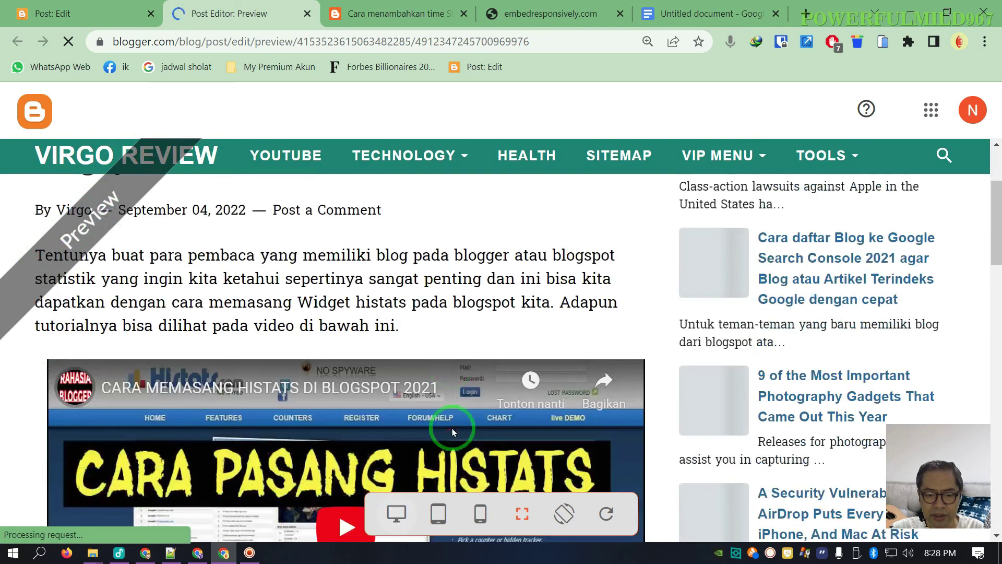
{"action": "scroll", "coordinate": [453, 432], "scroll_direction": "down", "scroll_amount": 5}
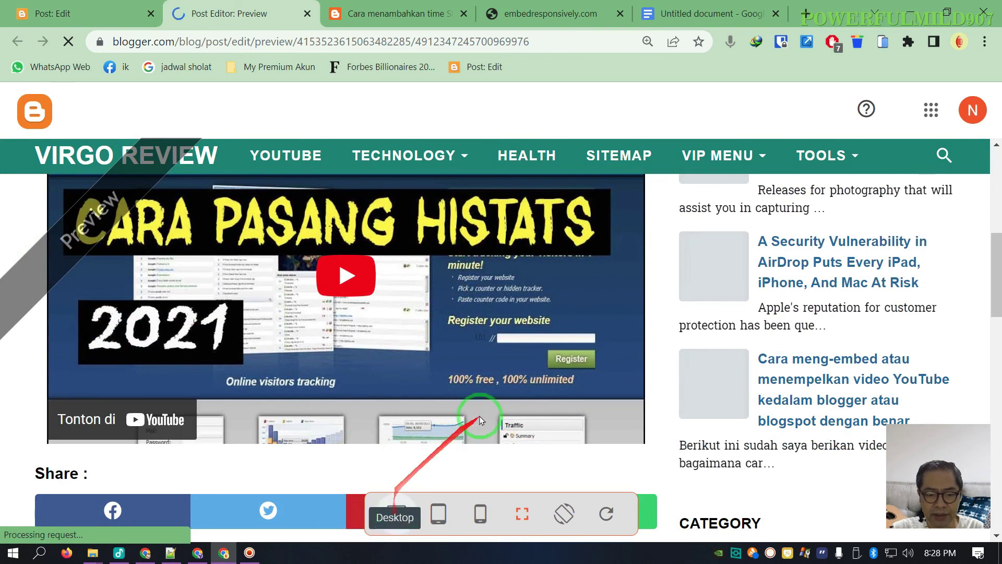
- Examine the HISTATS post's embedded video in the tablet and smartphone preview modes
{"action": "left_click", "coordinate": [439, 514]}
{"action": "scroll", "coordinate": [544, 320], "scroll_direction": "down", "scroll_amount": 3}
{"action": "scroll", "coordinate": [553, 313], "scroll_direction": "up", "scroll_amount": 6}
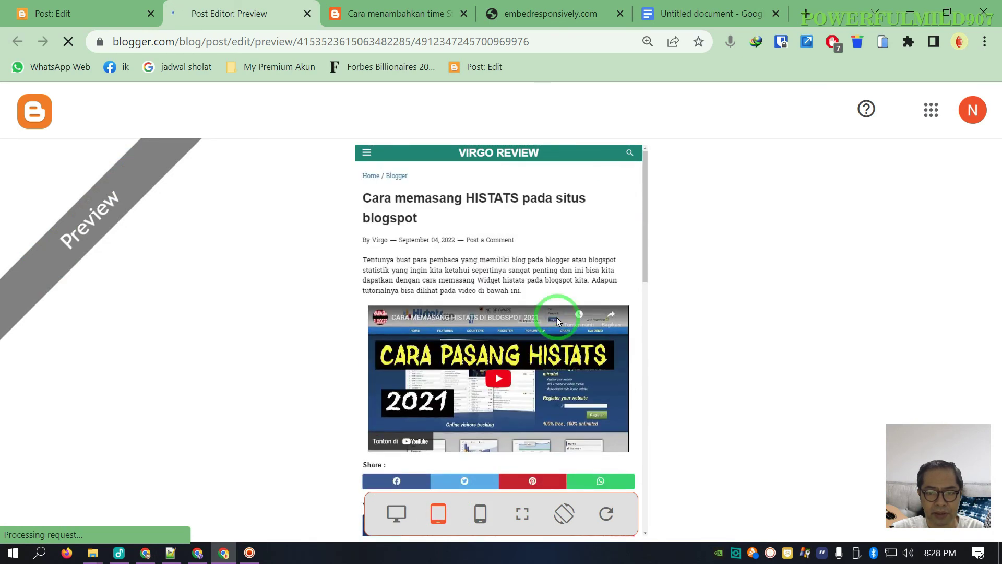
{"action": "scroll", "coordinate": [565, 316], "scroll_direction": "down", "scroll_amount": 3}
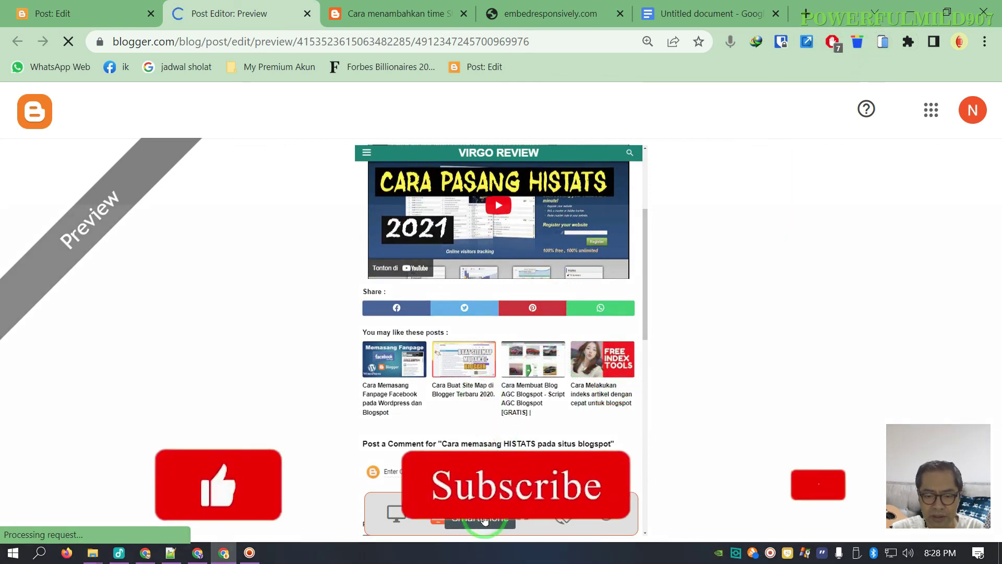
{"action": "left_click", "coordinate": [484, 519]}
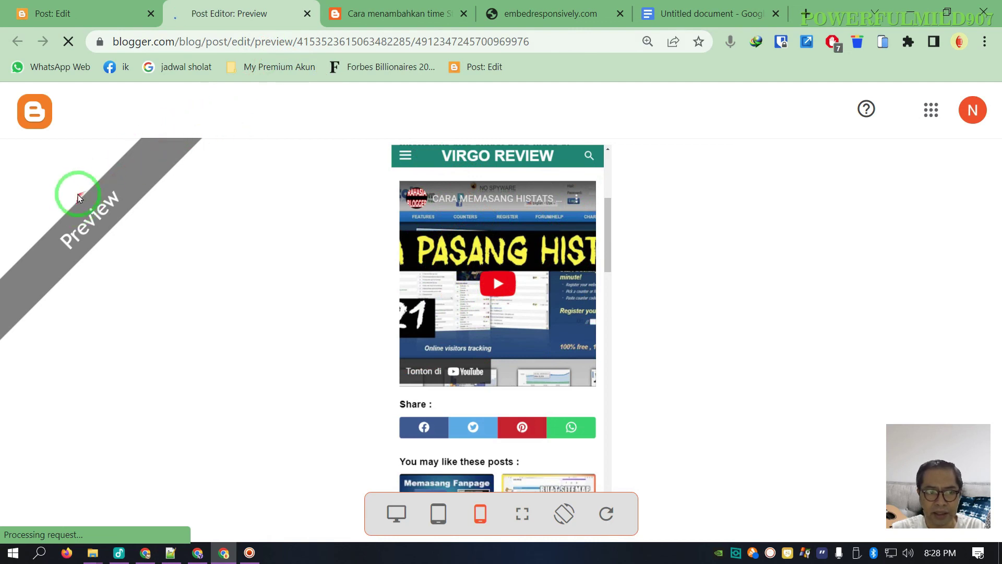
- Close the HISTATS post's preview and editor, and create a new blog post
{"action": "left_click", "coordinate": [83, 10]}
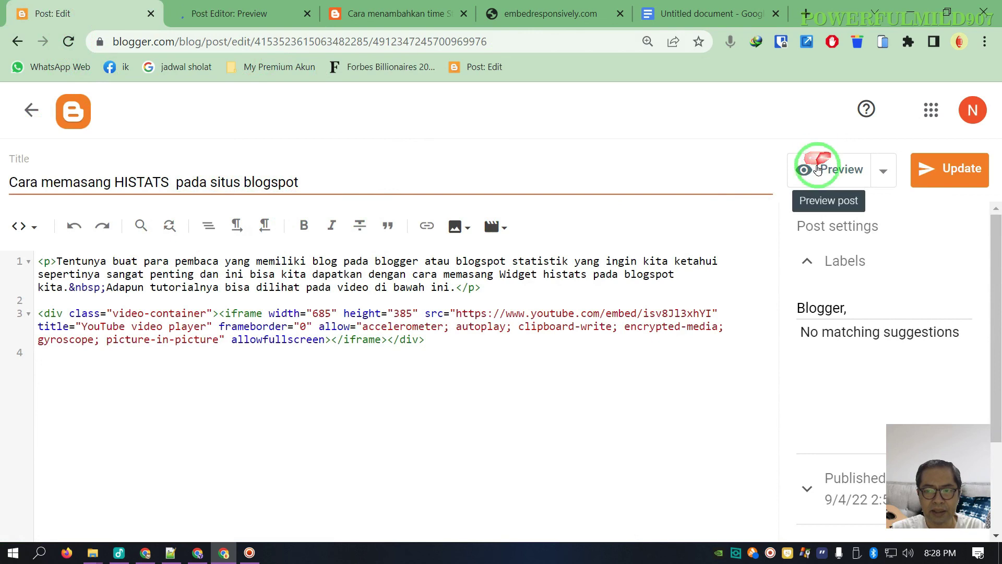
{"action": "left_click", "coordinate": [282, 18]}
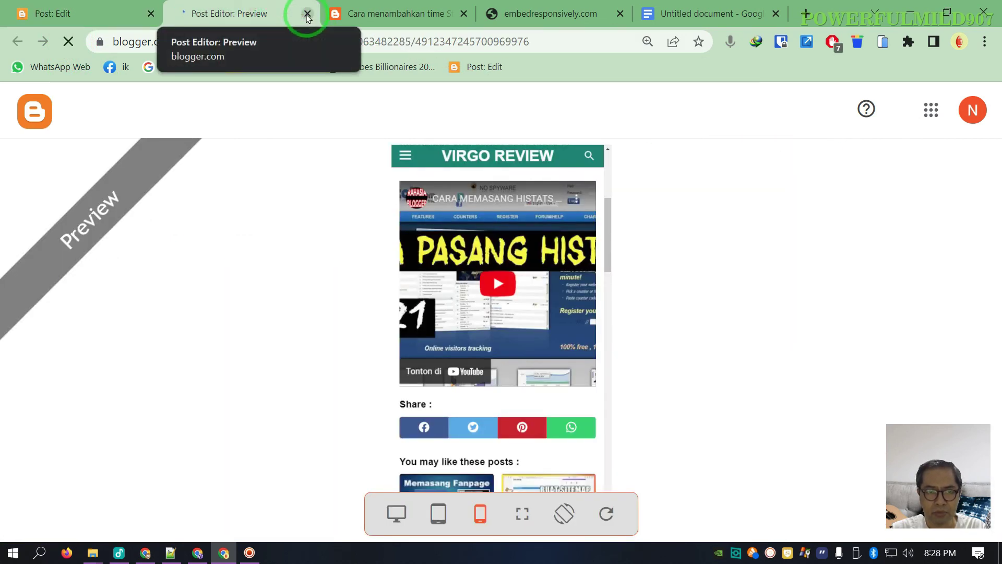
{"action": "left_click", "coordinate": [307, 14]}
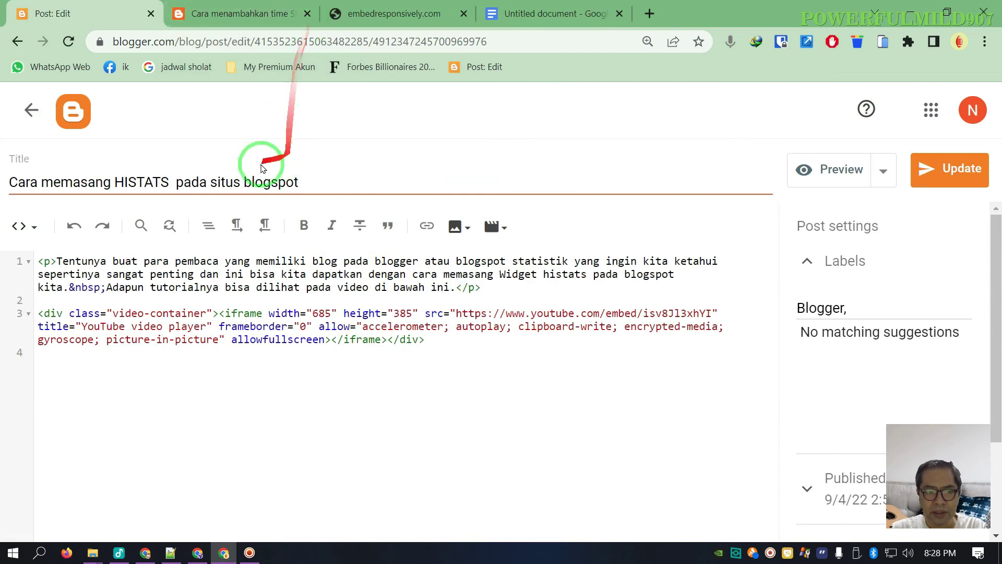
{"action": "left_click", "coordinate": [29, 125]}
{"action": "left_click", "coordinate": [28, 111]}
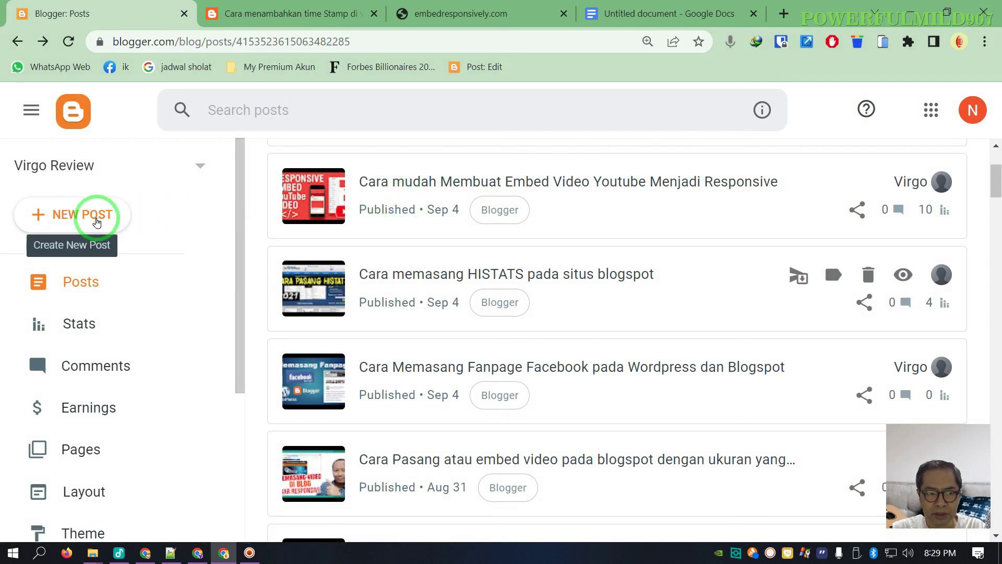
{"action": "left_click", "coordinate": [94, 219]}
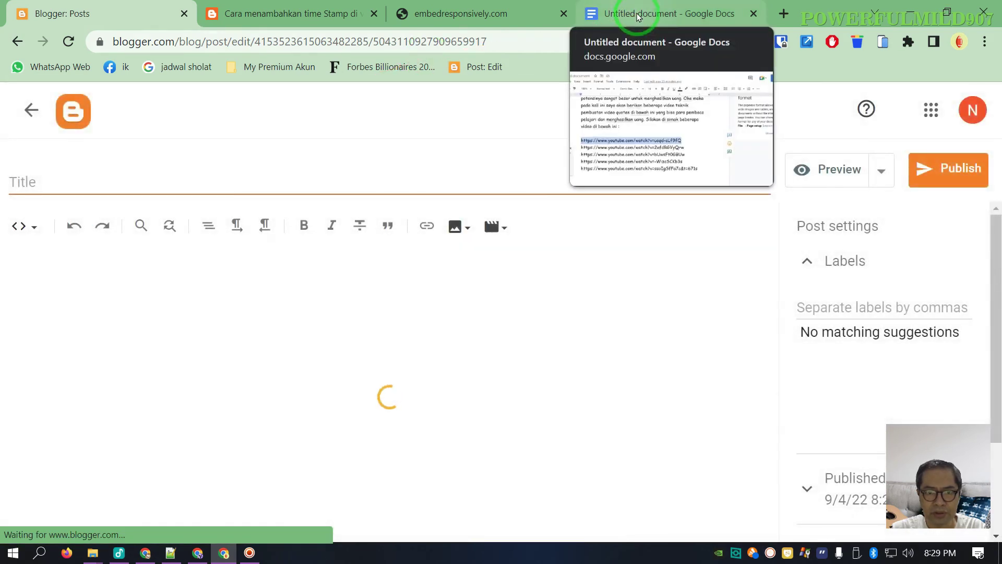
- Copy the heading "Cara membuat video quotes dengan mudah" from the Google Docs document into the new Blogger post's title as plain text
{"action": "left_click", "coordinate": [638, 15]}
{"action": "scroll", "coordinate": [599, 321], "scroll_direction": "up", "scroll_amount": 4}
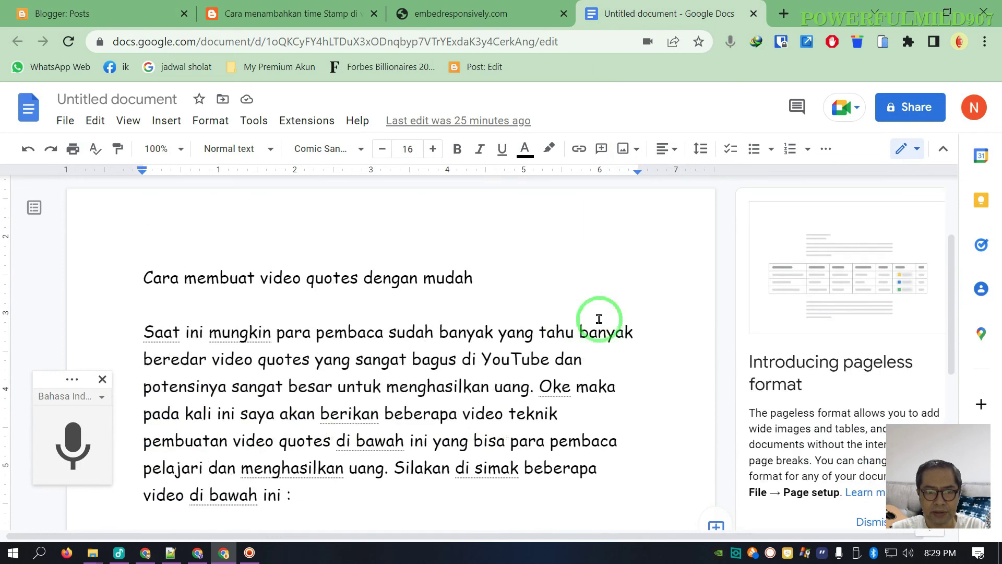
{"action": "triple_click", "coordinate": [168, 288]}
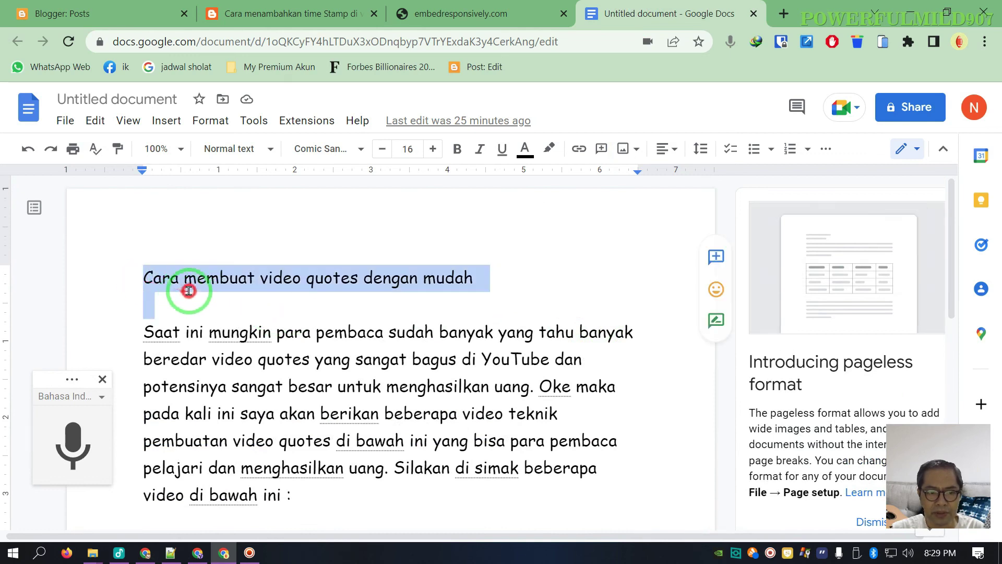
{"action": "right_click", "coordinate": [472, 274]}
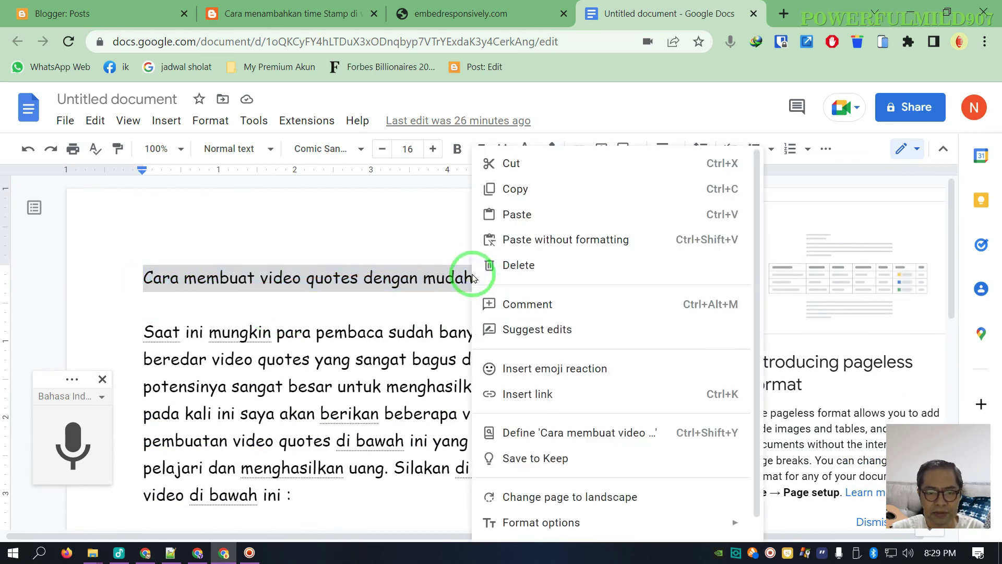
{"action": "left_click", "coordinate": [555, 188]}
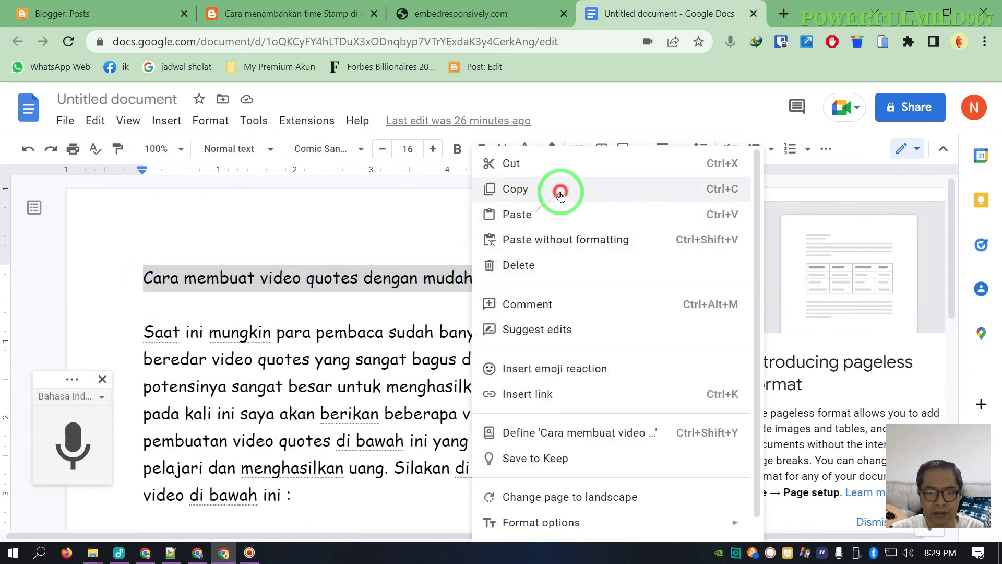
{"action": "left_click", "coordinate": [141, 20]}
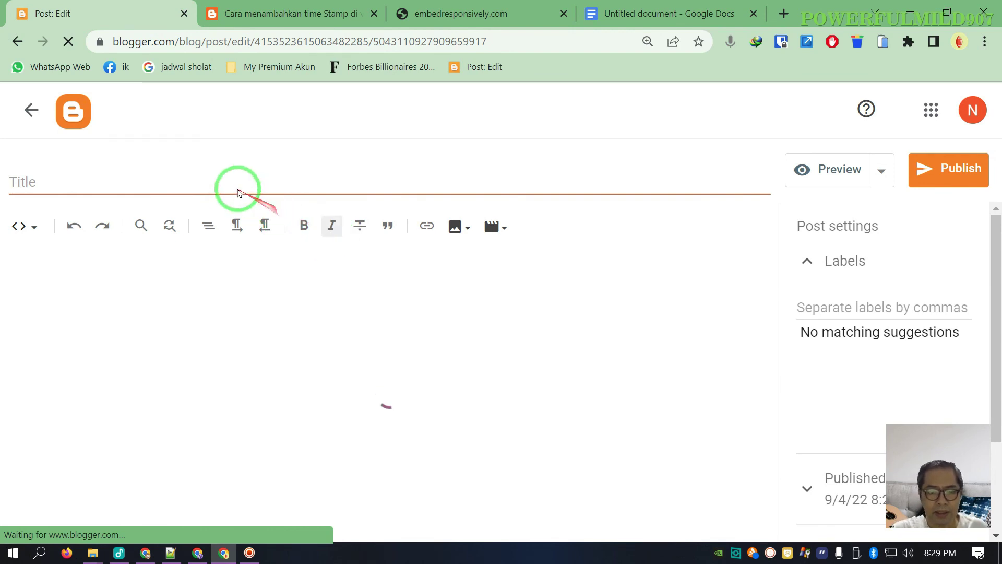
{"action": "right_click", "coordinate": [218, 180]}
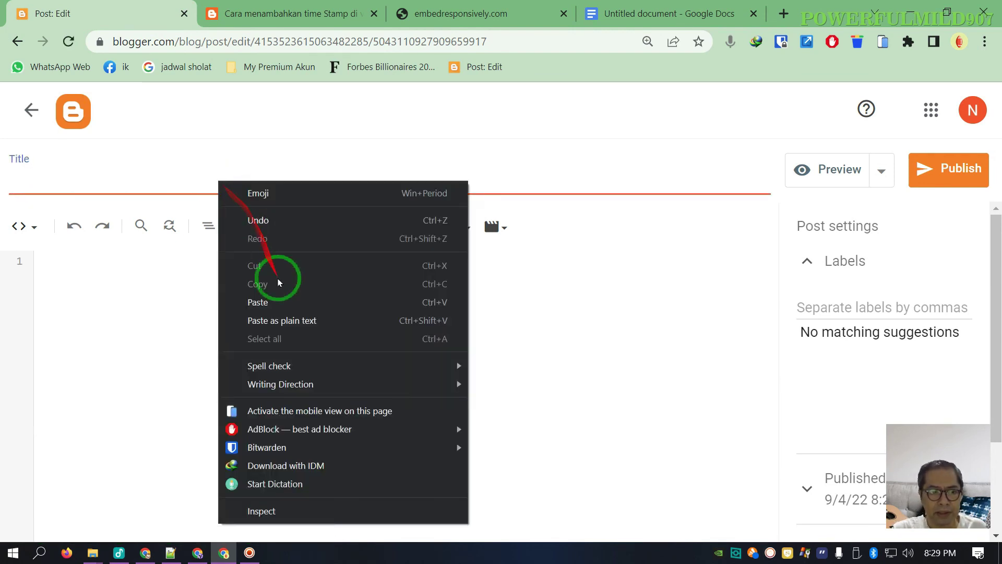
{"action": "left_click", "coordinate": [292, 317]}
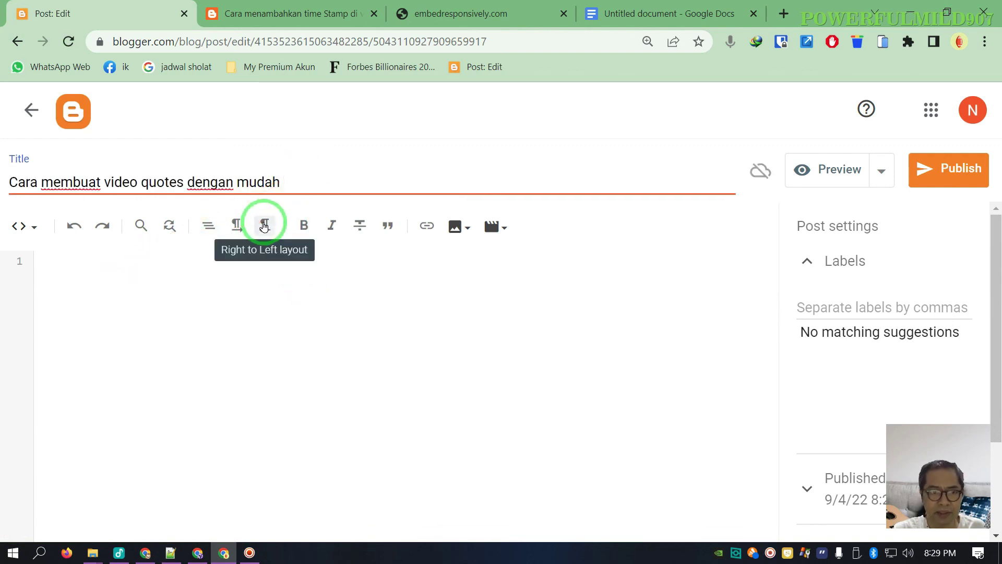
- Switch the new post's editor to Compose view and place the cursor in the empty body
{"action": "left_click", "coordinate": [32, 230]}
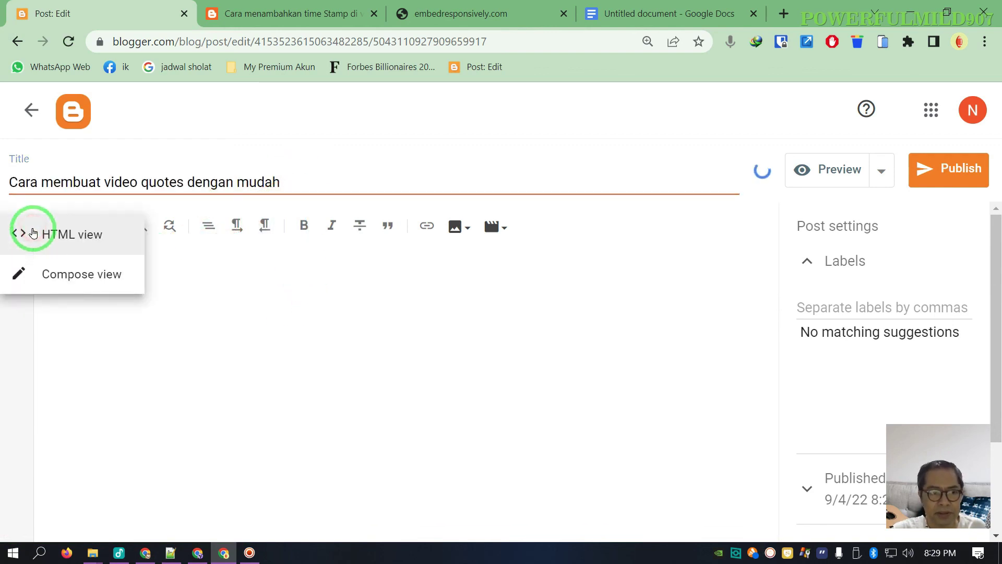
{"action": "left_click", "coordinate": [94, 273]}
{"action": "left_click", "coordinate": [291, 328]}
{"action": "left_click", "coordinate": [292, 333]}
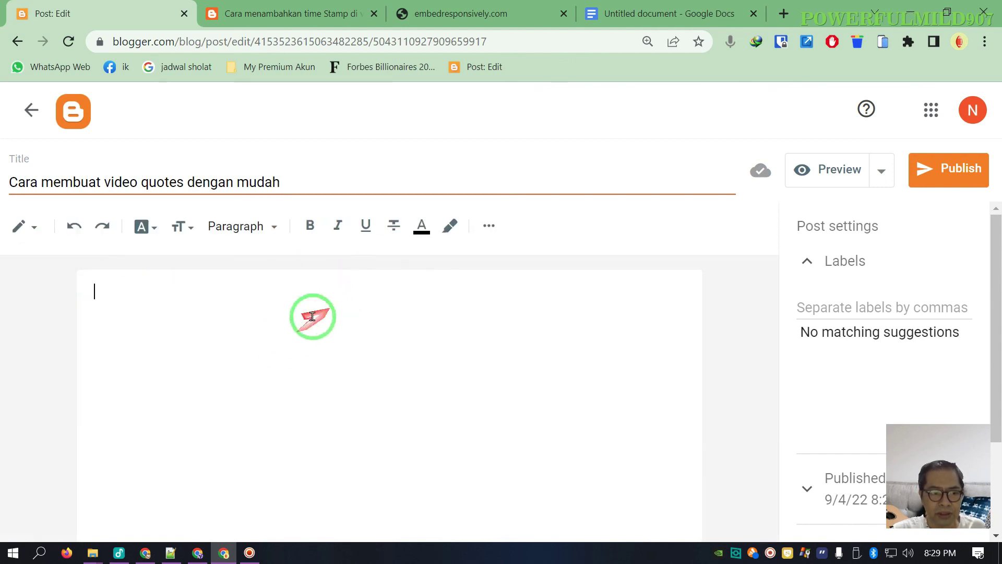
- Copy the introductory paragraph beginning "Saat ini mungkin para pembaca" from the Google Docs document
{"action": "left_click", "coordinate": [668, 14]}
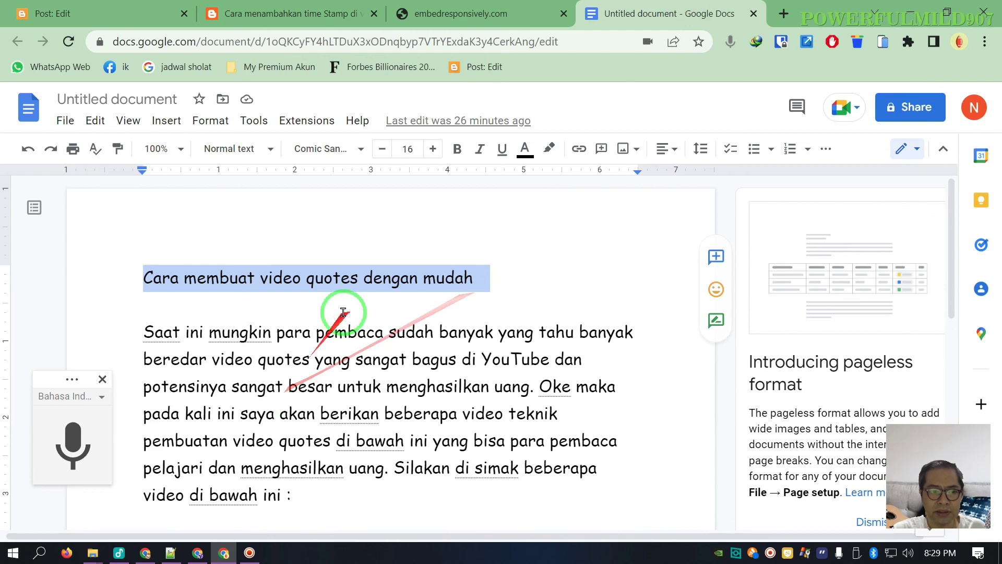
{"action": "scroll", "coordinate": [345, 308], "scroll_direction": "down", "scroll_amount": 3}
{"action": "scroll", "coordinate": [261, 261], "scroll_direction": "up", "scroll_amount": 3}
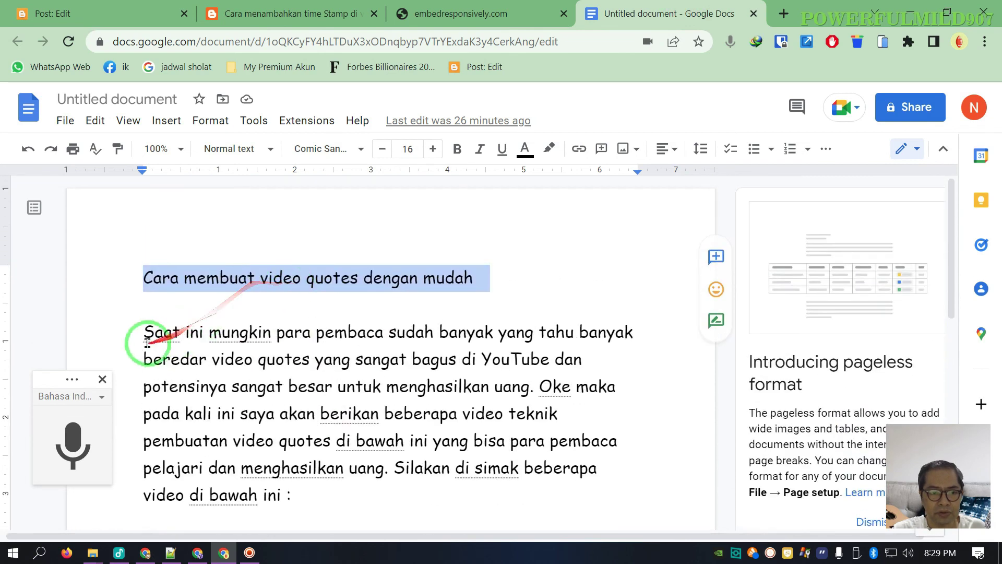
{"action": "left_click_drag", "start_coordinate": [142, 330], "coordinate": [287, 487]}
{"action": "right_click", "coordinate": [413, 425]}
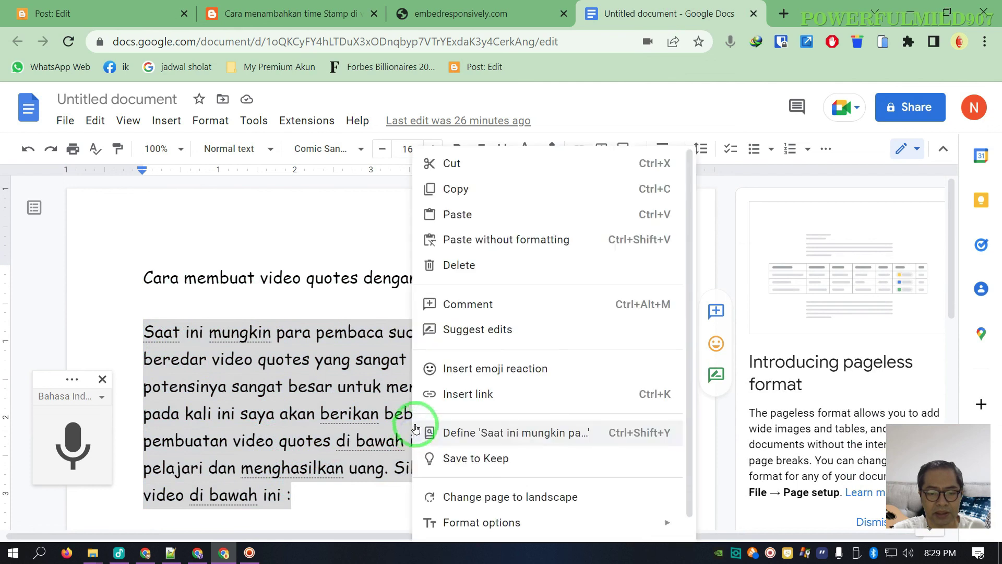
{"action": "left_click", "coordinate": [524, 196]}
- Paste the paragraph into the Blogger post's body as plain text and remove the space before its first word
{"action": "left_click", "coordinate": [123, 14]}
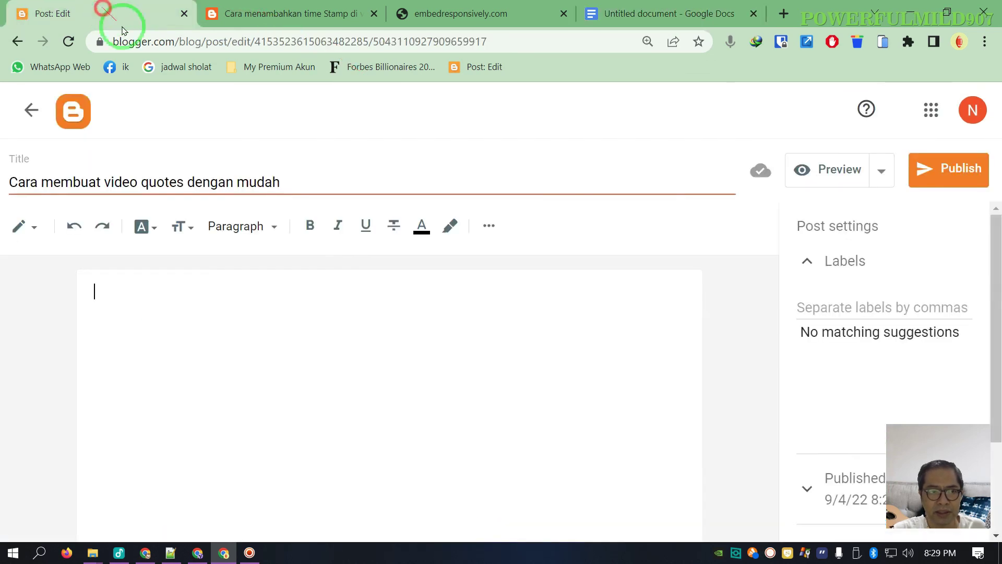
{"action": "left_click", "coordinate": [271, 298]}
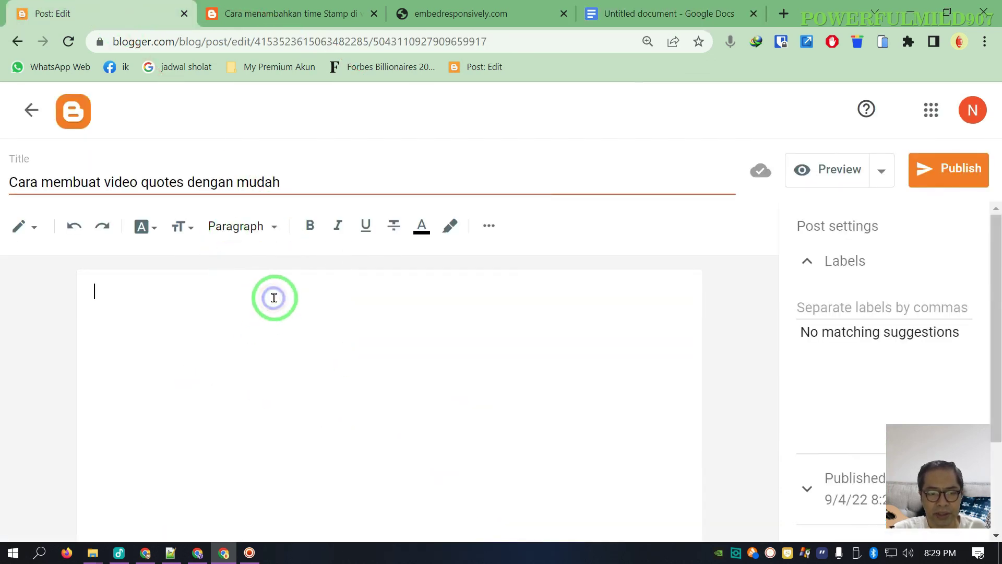
{"action": "right_click", "coordinate": [278, 302]}
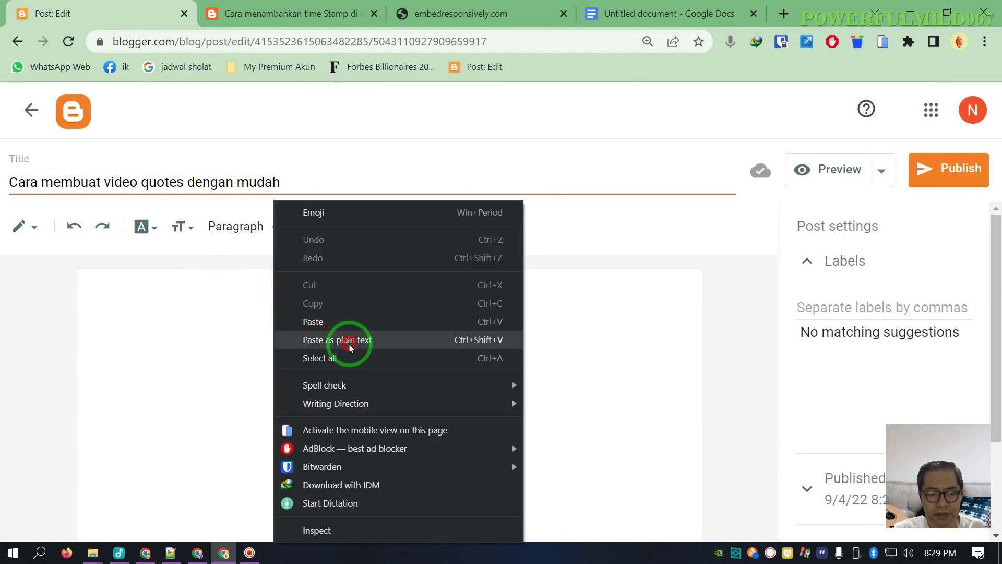
{"action": "left_click", "coordinate": [347, 342]}
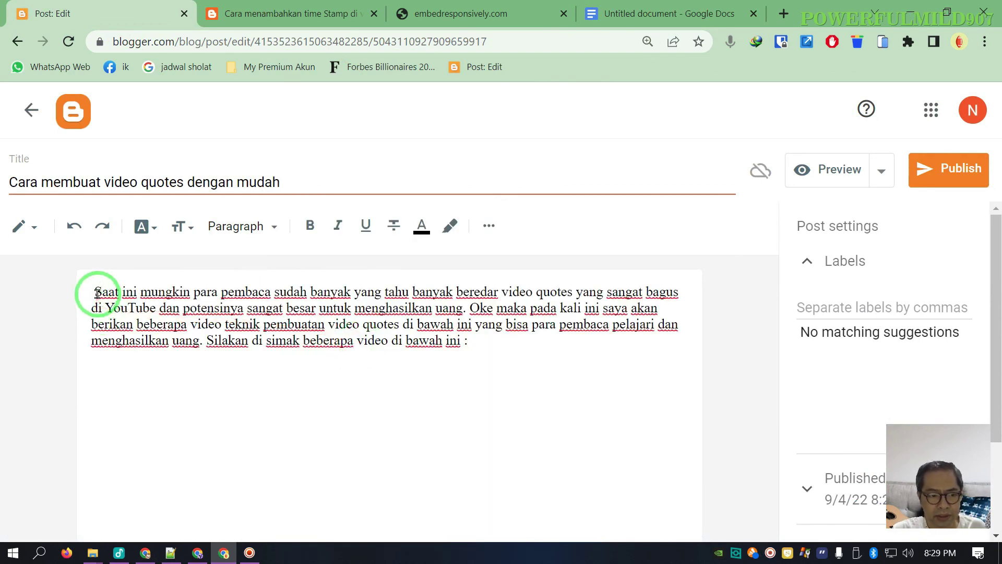
{"action": "key", "text": "Delete"}
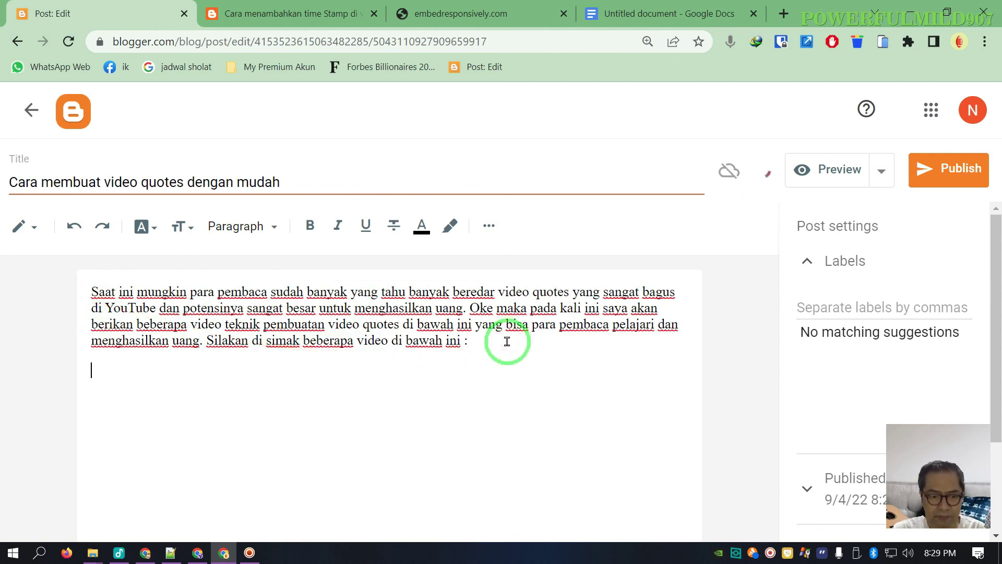
- Review the list of YouTube links below the introductory paragraph in the Google Docs document
{"action": "left_click", "coordinate": [668, 13]}
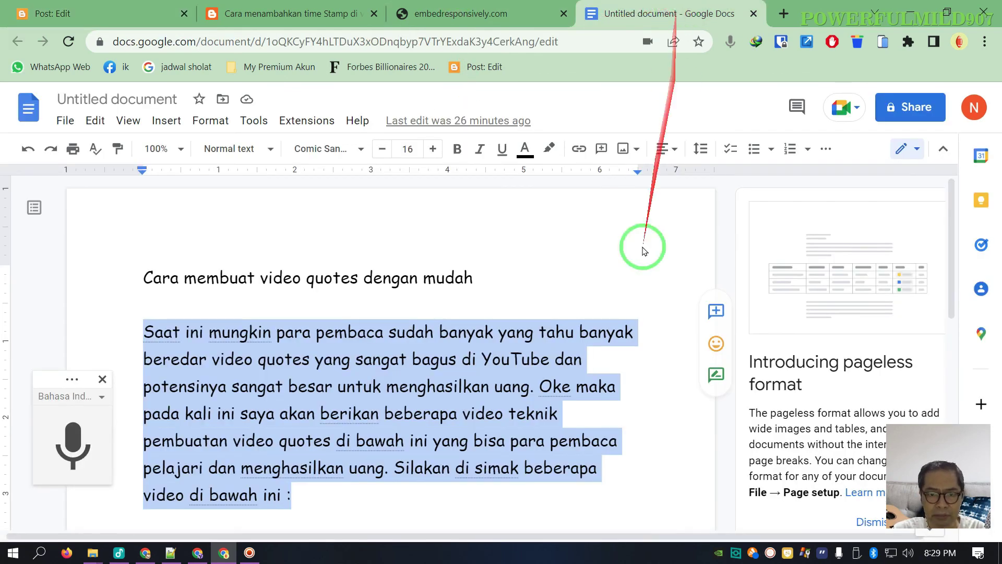
{"action": "scroll", "coordinate": [671, 251], "scroll_direction": "down", "scroll_amount": 5}
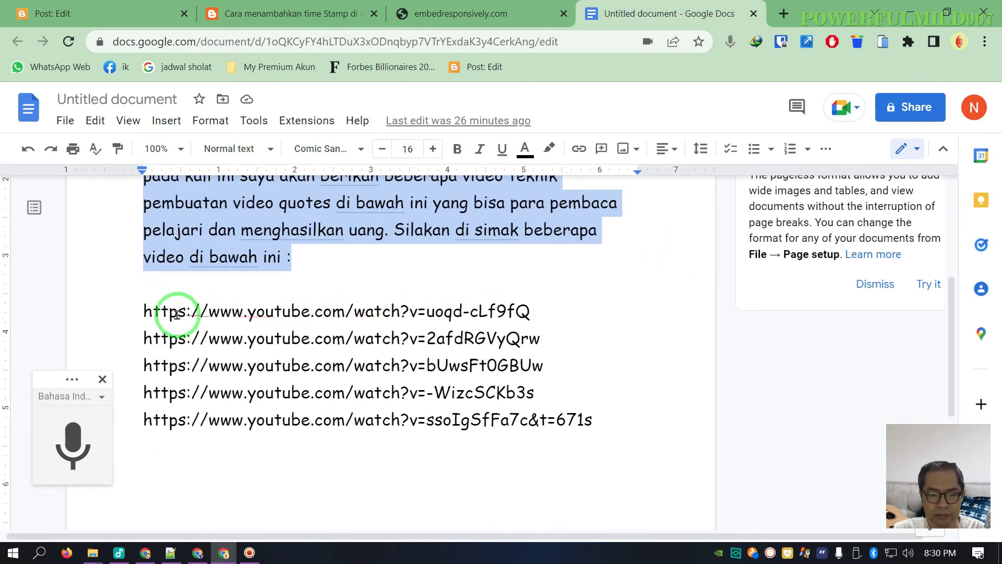
{"action": "left_click_drag", "start_coordinate": [138, 317], "coordinate": [523, 313]}
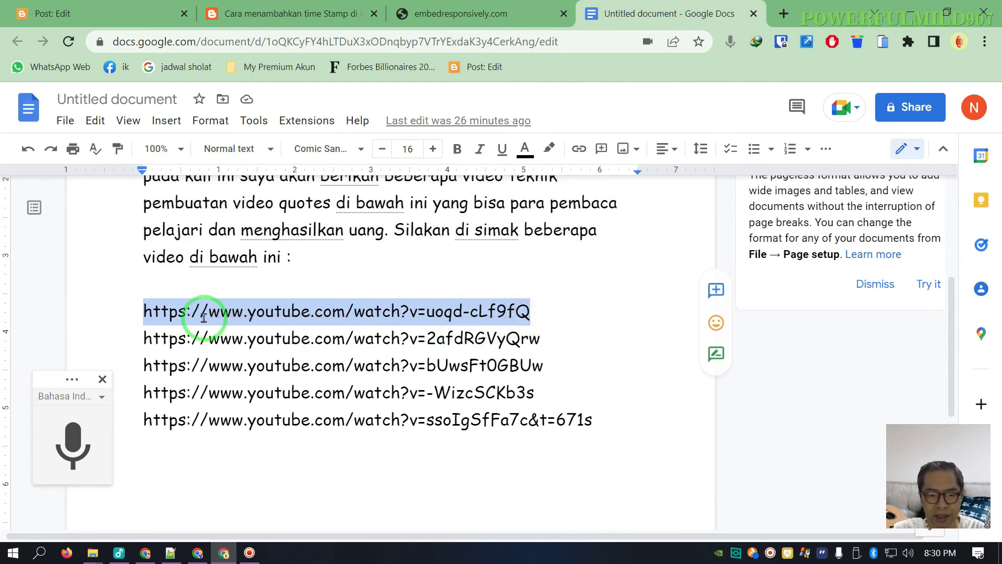
{"action": "left_click_drag", "start_coordinate": [144, 341], "coordinate": [393, 342]}
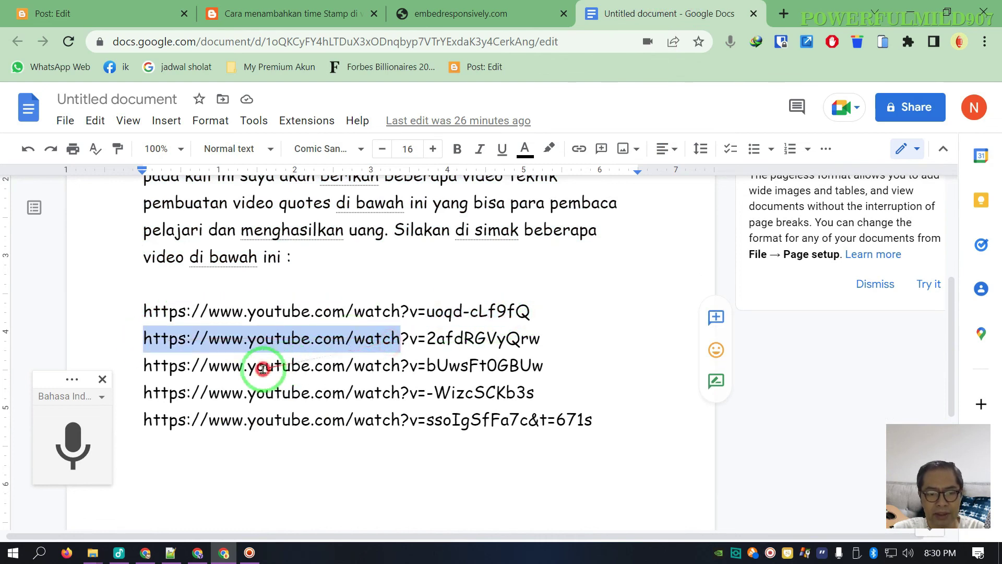
{"action": "left_click_drag", "start_coordinate": [262, 368], "coordinate": [393, 367]}
{"action": "left_click_drag", "start_coordinate": [290, 392], "coordinate": [398, 395]}
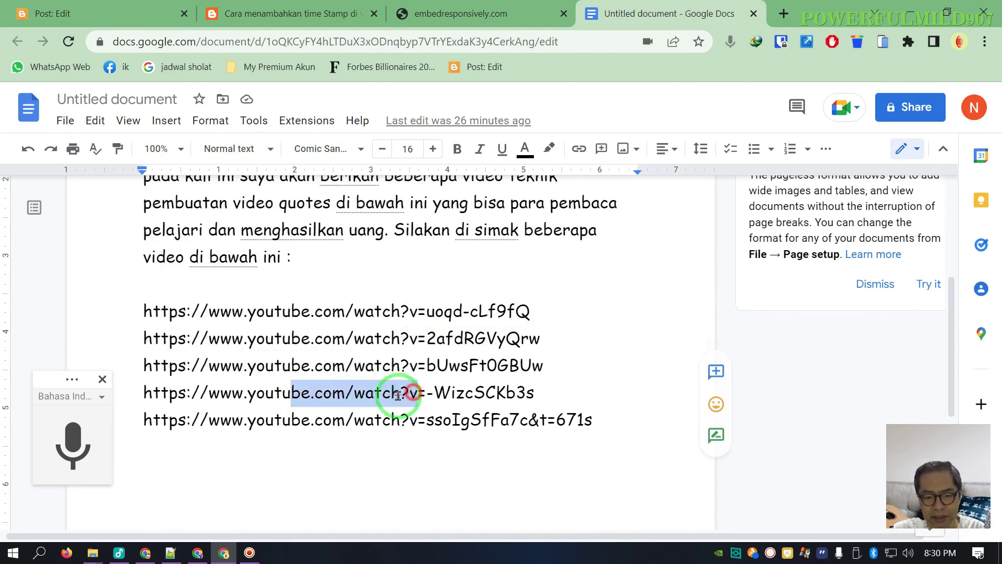
{"action": "left_click_drag", "start_coordinate": [287, 422], "coordinate": [401, 420]}
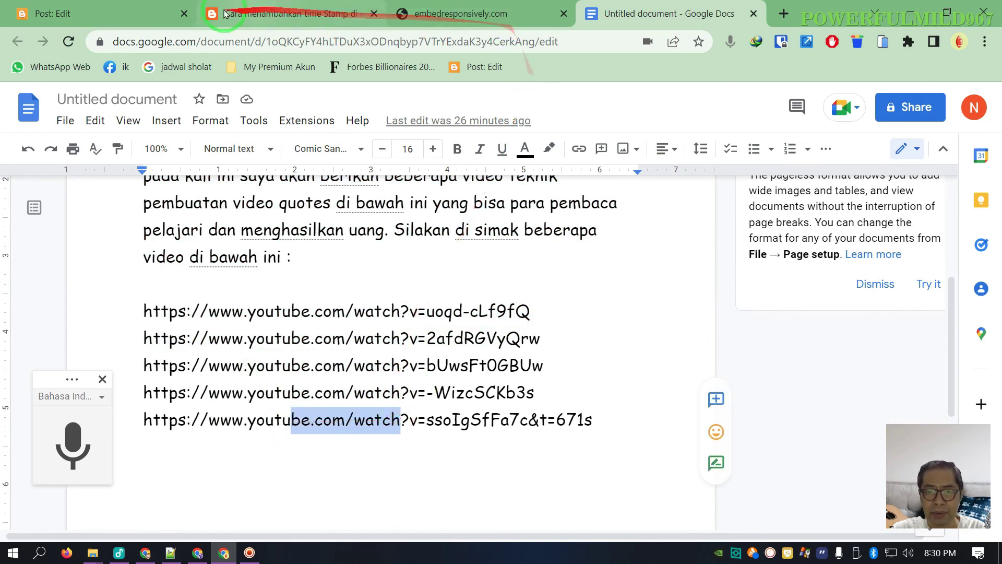
- Add five placeholder lines of repeated letters A, B, C, D and E below the paragraph in the Blogger post, one per video link
{"action": "left_click", "coordinate": [138, 14]}
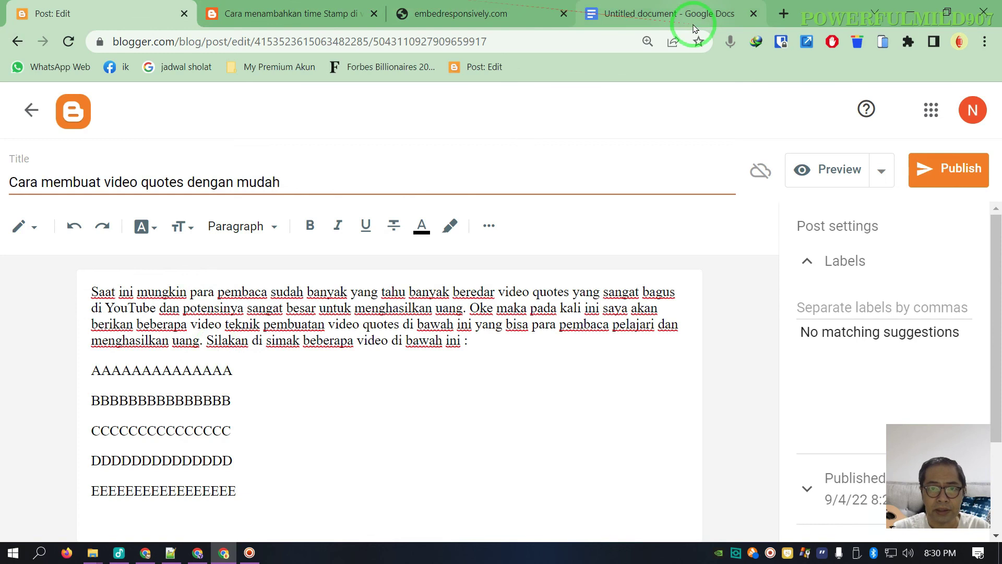
{"action": "left_click", "coordinate": [679, 15]}
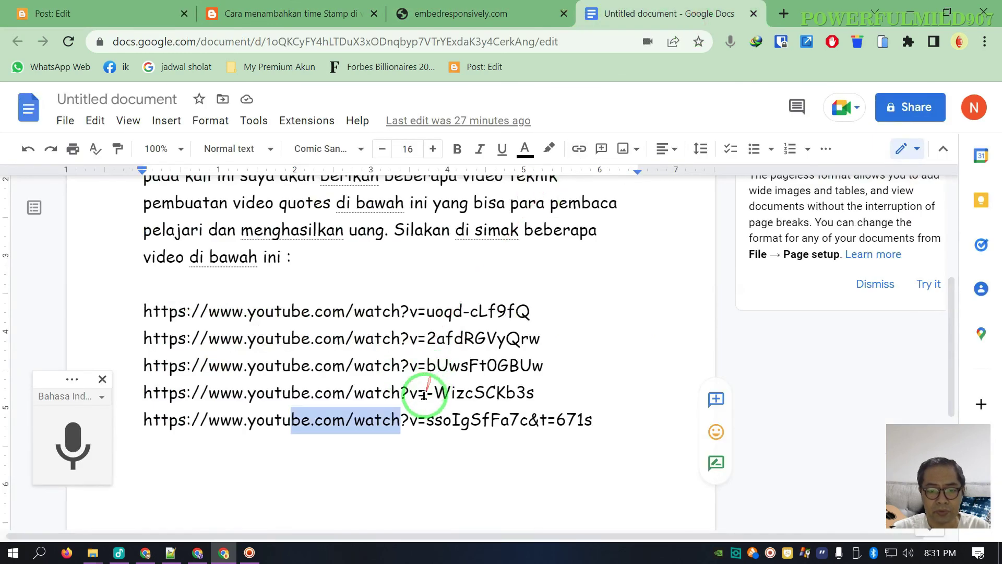
{"action": "left_click", "coordinate": [293, 374]}
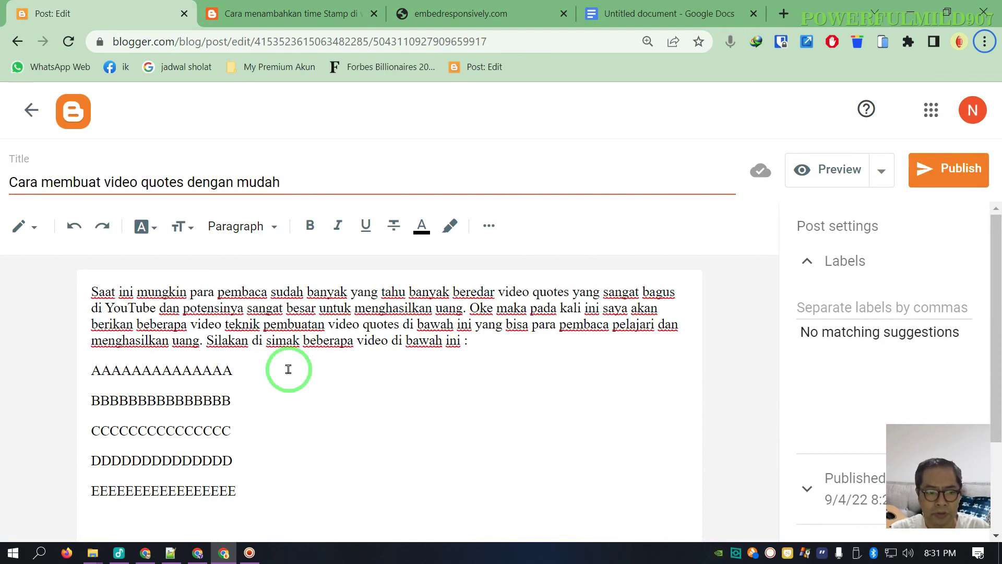
{"action": "left_click_drag", "start_coordinate": [238, 367], "coordinate": [95, 372]}
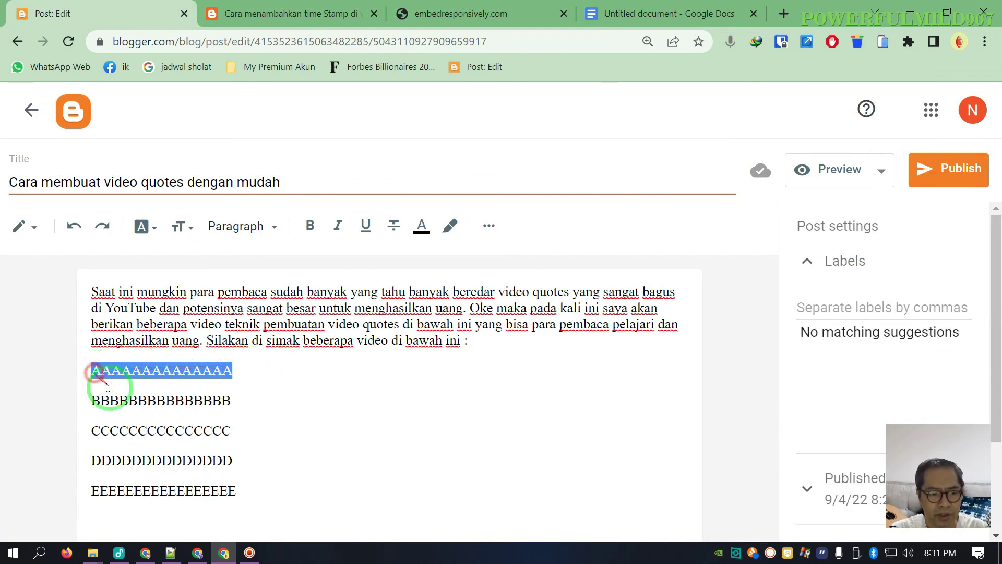
{"action": "left_click_drag", "start_coordinate": [240, 488], "coordinate": [93, 373]}
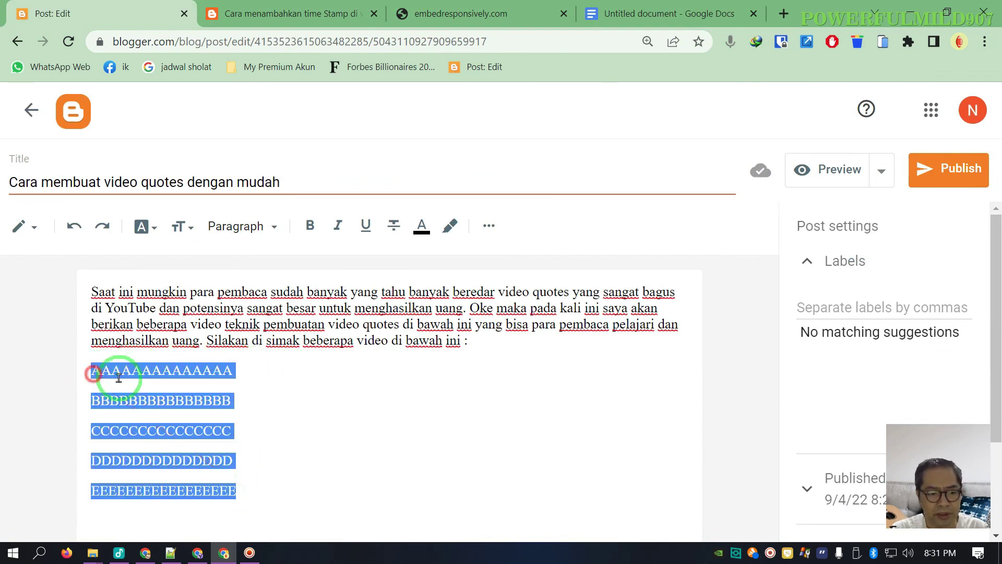
{"action": "left_click", "coordinate": [260, 374]}
- In the post's HTML view, replace the row of A's with the responsive embed code for video uoqd-cLf9fQ from the clipboard history
{"action": "left_click", "coordinate": [42, 227]}
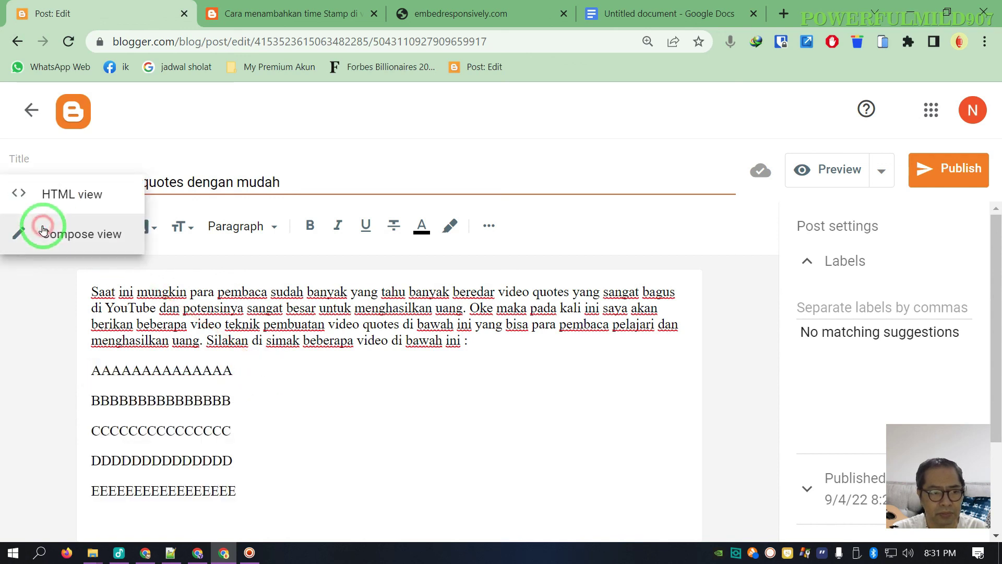
{"action": "left_click", "coordinate": [90, 196]}
{"action": "left_click", "coordinate": [626, 312]}
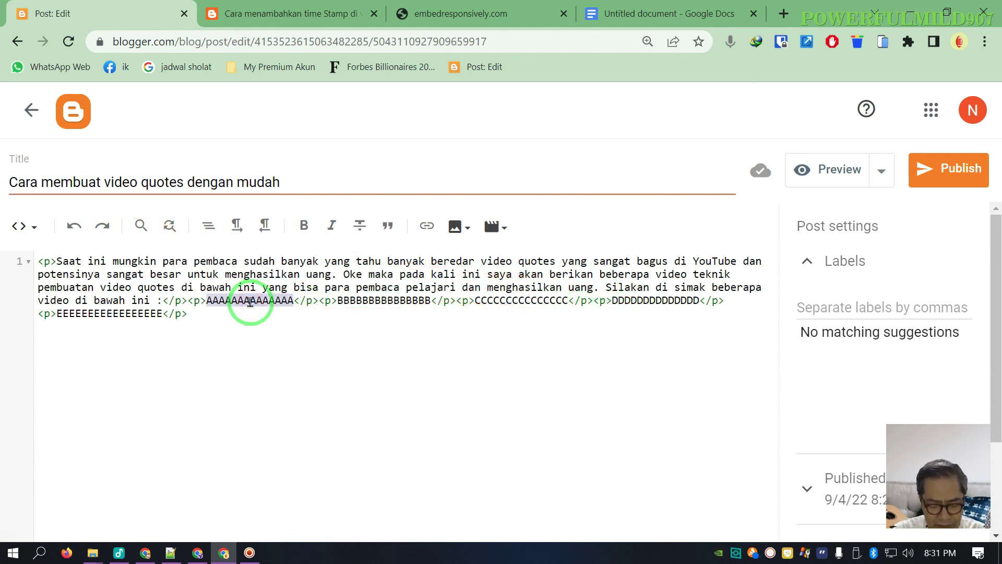
{"action": "key", "text": "ctrl+grave"}
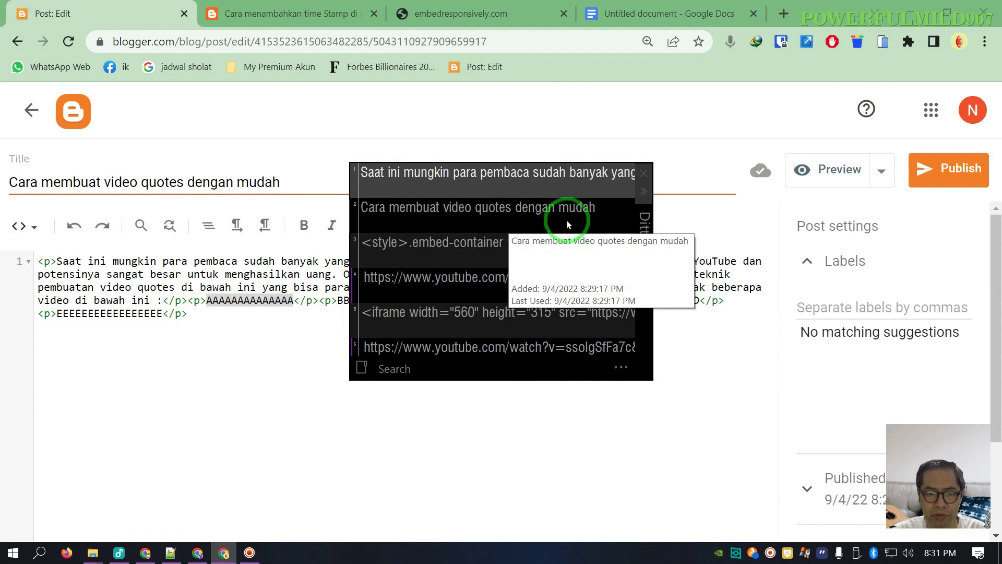
{"action": "left_click", "coordinate": [557, 194]}
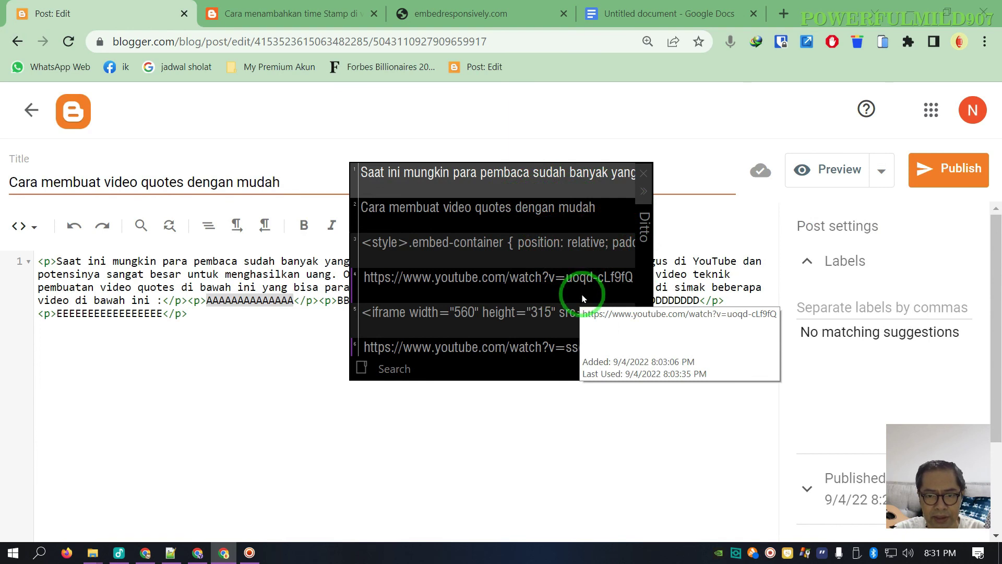
{"action": "double_click", "coordinate": [456, 248]}
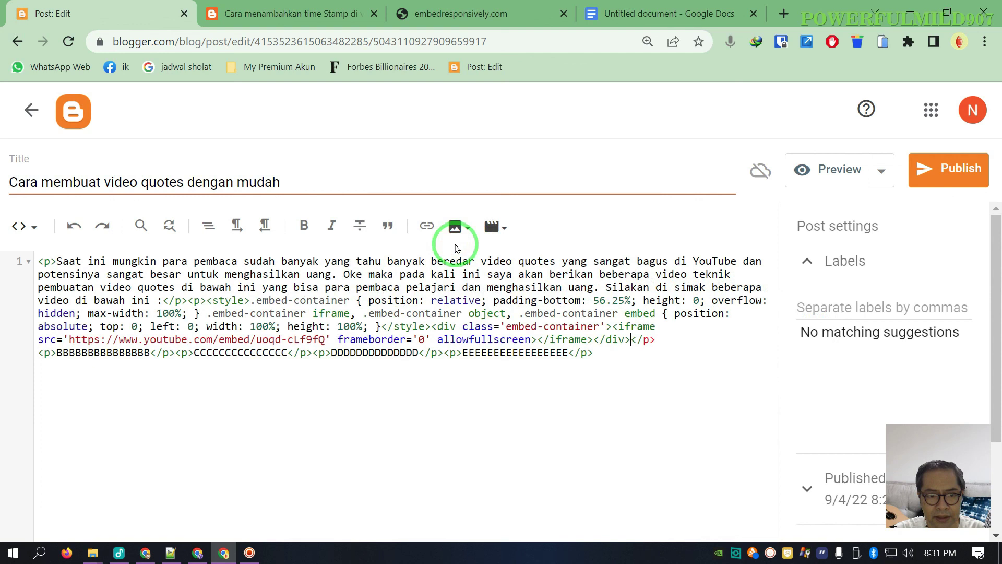
- Switch the post back to Compose view despite the invalid HTML warning and check the embedded video above the remaining placeholders
{"action": "left_click", "coordinate": [24, 225]}
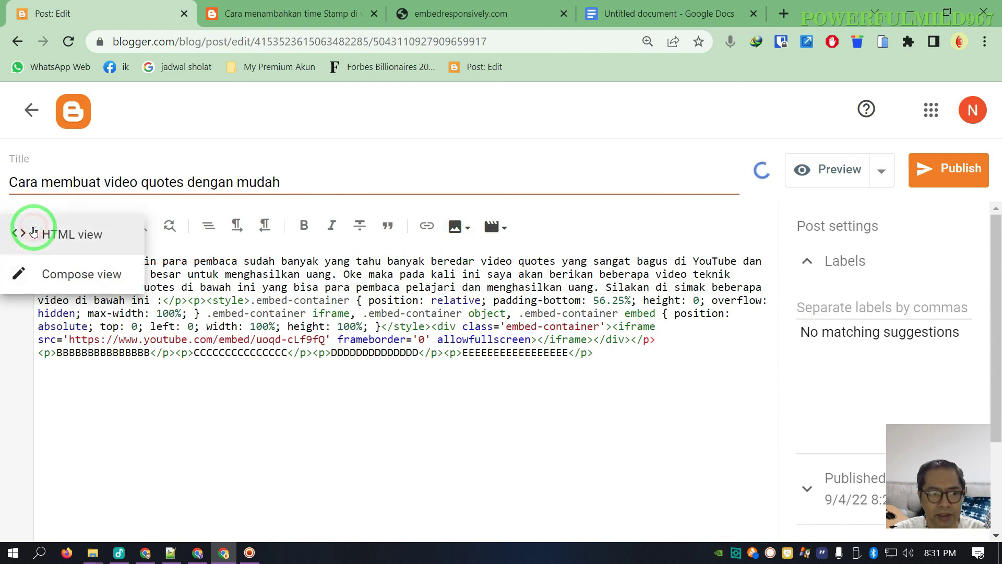
{"action": "left_click", "coordinate": [88, 275]}
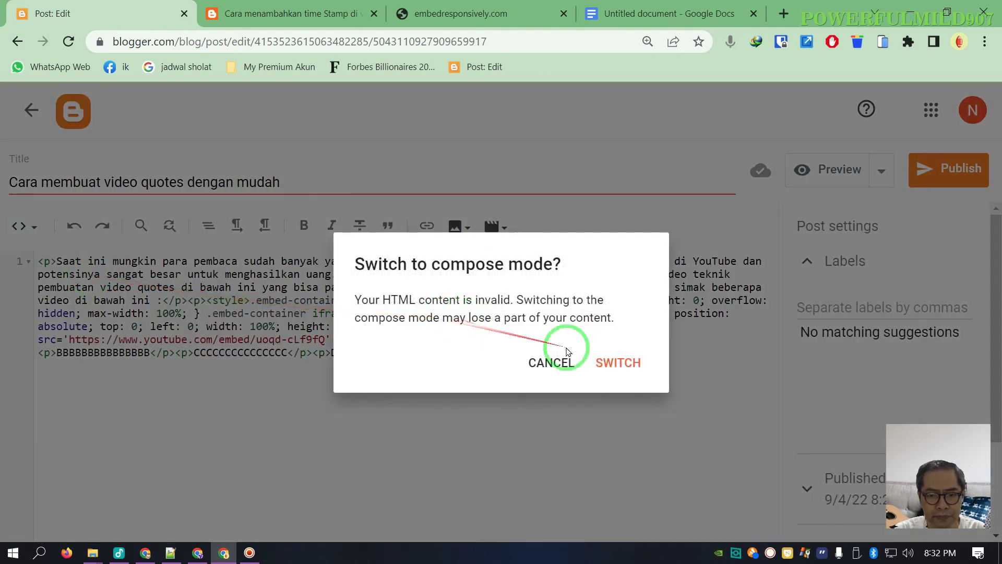
{"action": "left_click", "coordinate": [619, 360]}
{"action": "scroll", "coordinate": [620, 348], "scroll_direction": "down", "scroll_amount": 3}
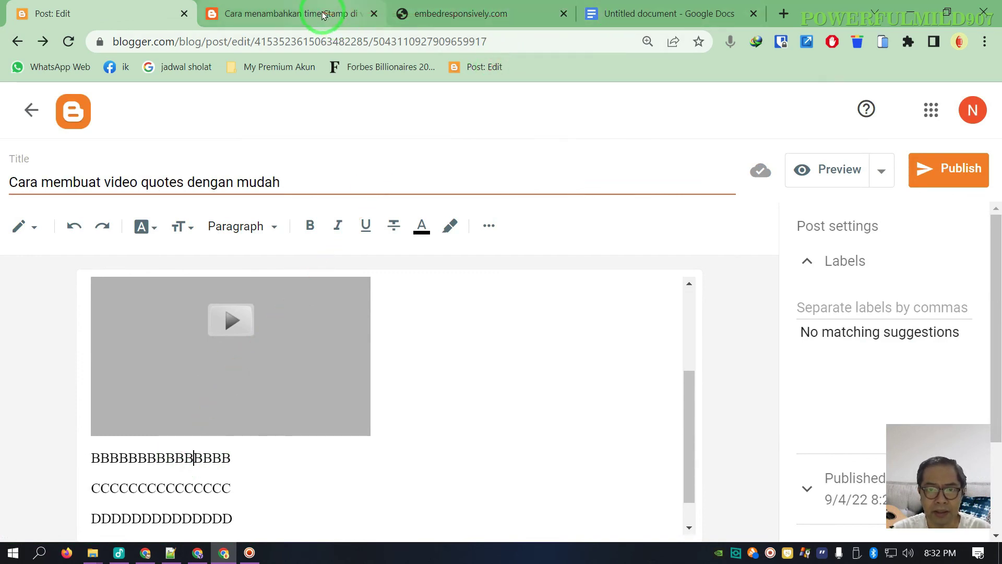
{"action": "left_click", "coordinate": [337, 20]}
{"action": "left_click", "coordinate": [683, 16]}
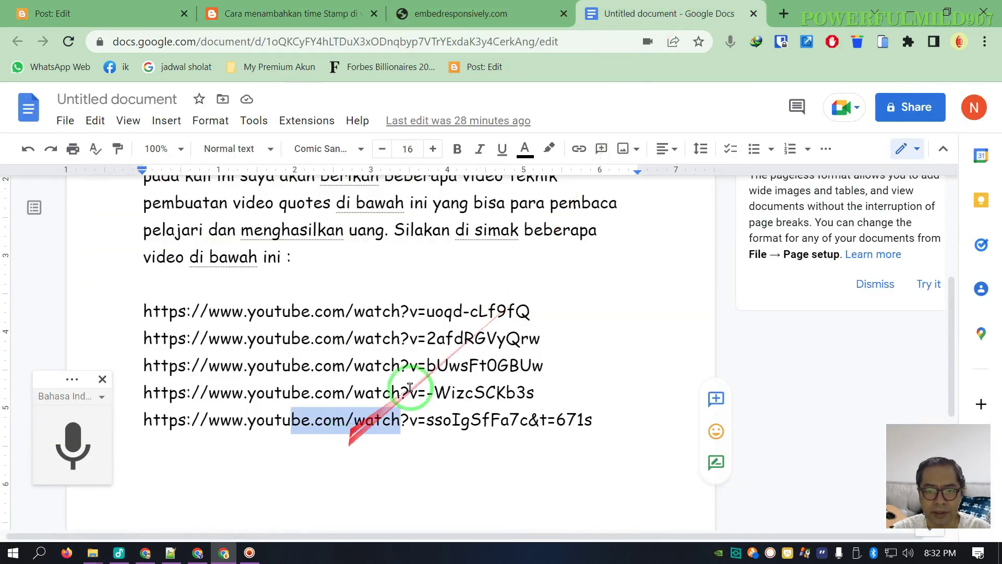
{"action": "left_click_drag", "start_coordinate": [541, 338], "coordinate": [144, 338]}
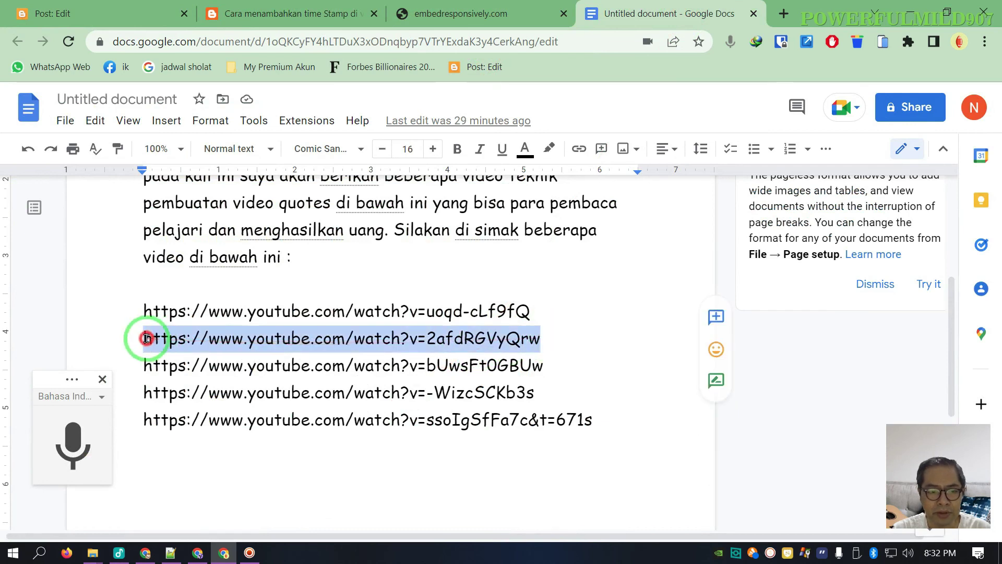
{"action": "right_click", "coordinate": [190, 336]}
{"action": "left_click", "coordinate": [248, 196]}
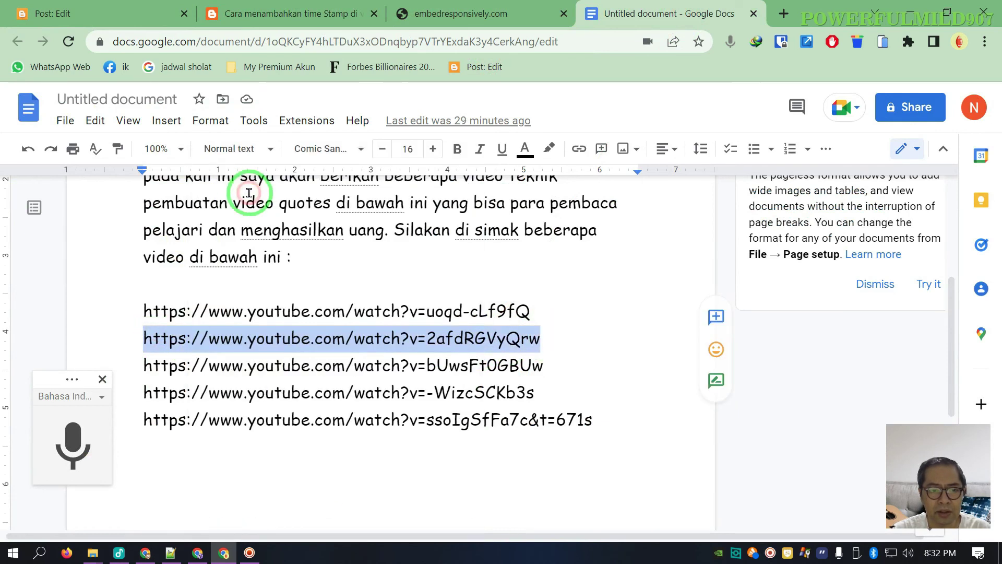
- On the Embed Responsively site, replace the YouTube page URL with the copied link and generate its embed code
{"action": "left_click", "coordinate": [477, 16]}
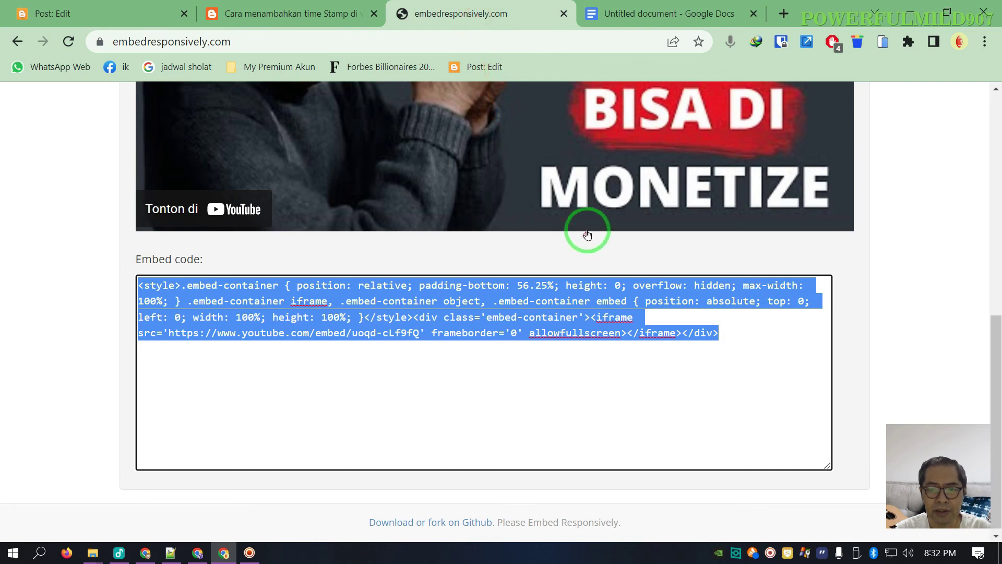
{"action": "scroll", "coordinate": [522, 219], "scroll_direction": "up", "scroll_amount": 8}
{"action": "left_click_drag", "start_coordinate": [429, 266], "coordinate": [102, 261]}
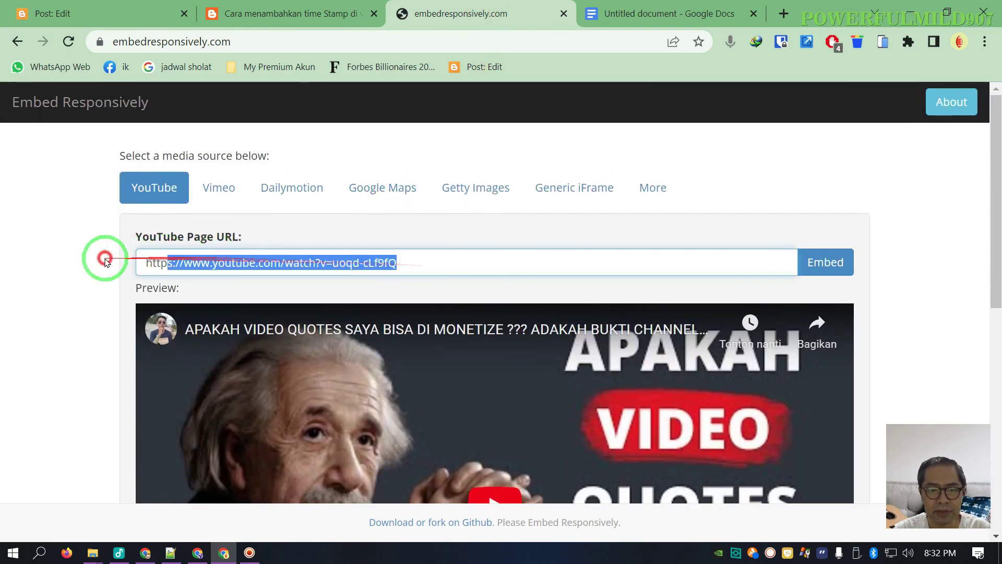
{"action": "right_click", "coordinate": [243, 264]}
{"action": "left_click", "coordinate": [346, 299]}
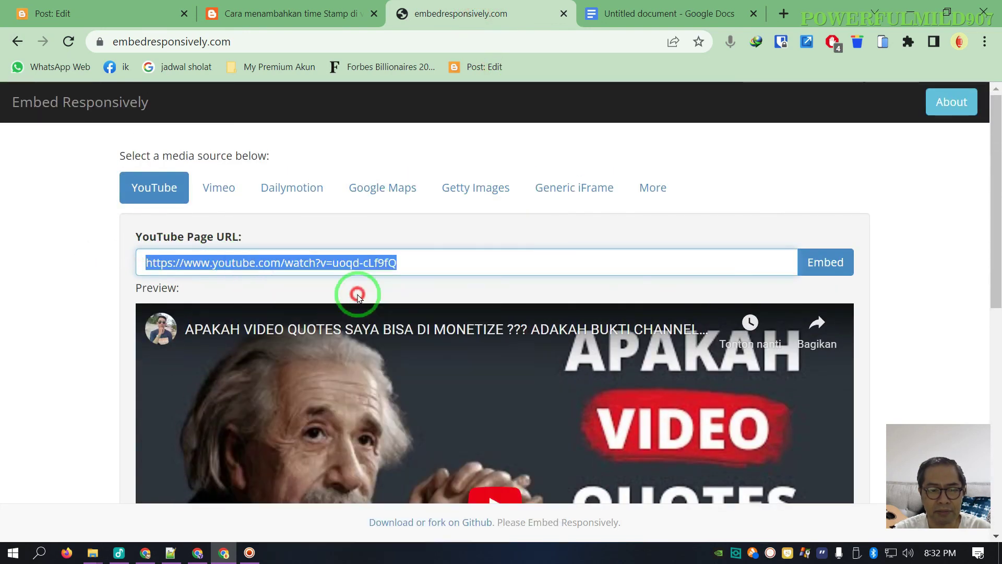
{"action": "left_click", "coordinate": [822, 262]}
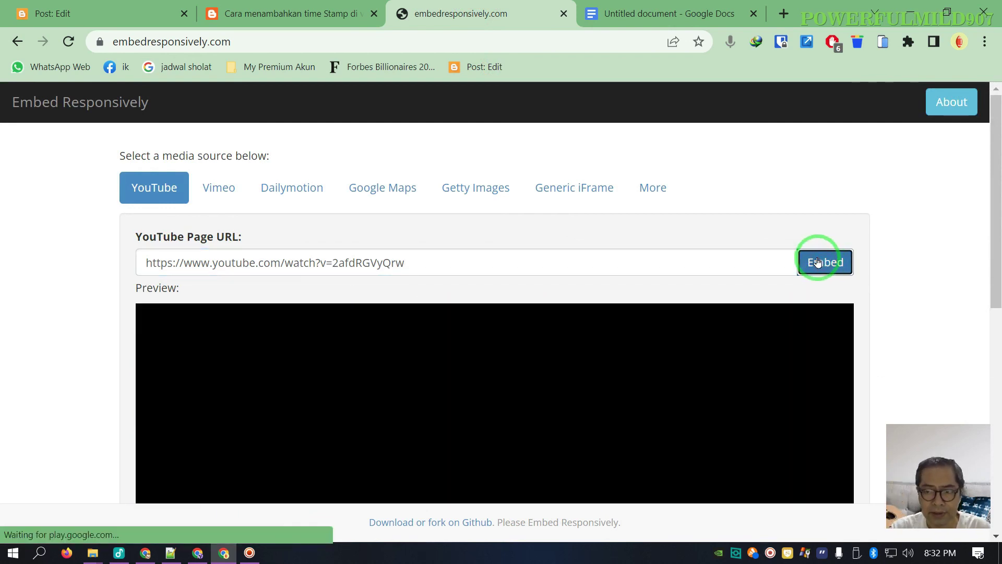
{"action": "scroll", "coordinate": [830, 248], "scroll_direction": "down", "scroll_amount": 5}
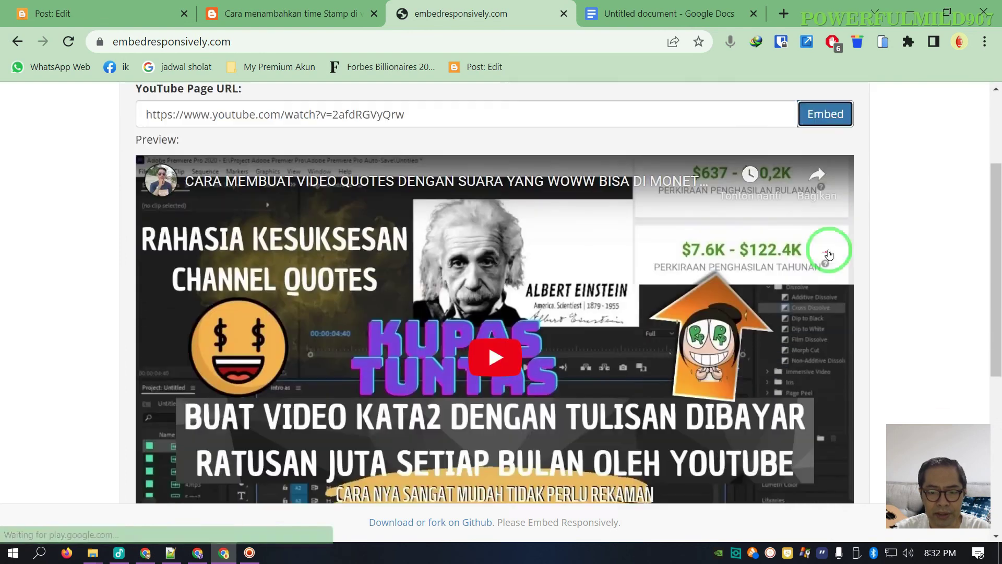
- Copy the full generated embed code for video 2afdRGVyQrw
{"action": "scroll", "coordinate": [836, 247], "scroll_direction": "down", "scroll_amount": 3}
{"action": "left_click_drag", "start_coordinate": [727, 334], "coordinate": [117, 288]}
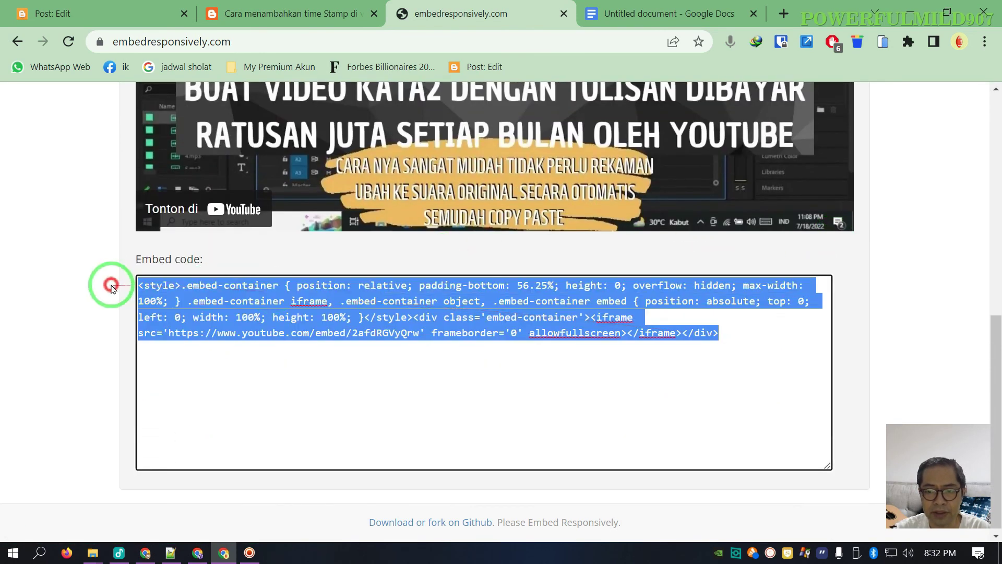
{"action": "right_click", "coordinate": [217, 289]}
{"action": "left_click", "coordinate": [264, 257]}
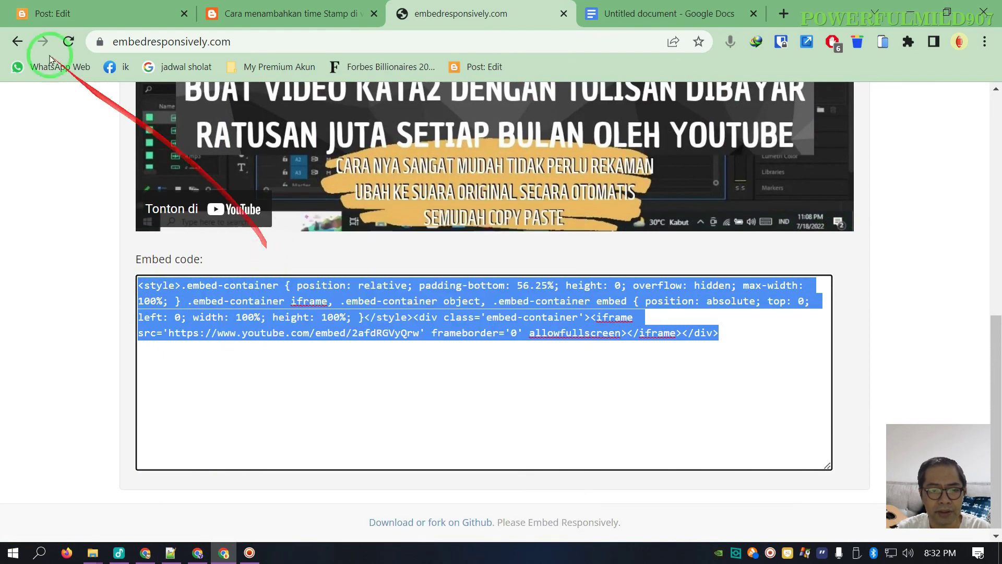
- Switch to the Blogger post, open its HTML view and replace the row of B's with the copied embed code as plain text
{"action": "left_click", "coordinate": [119, 19]}
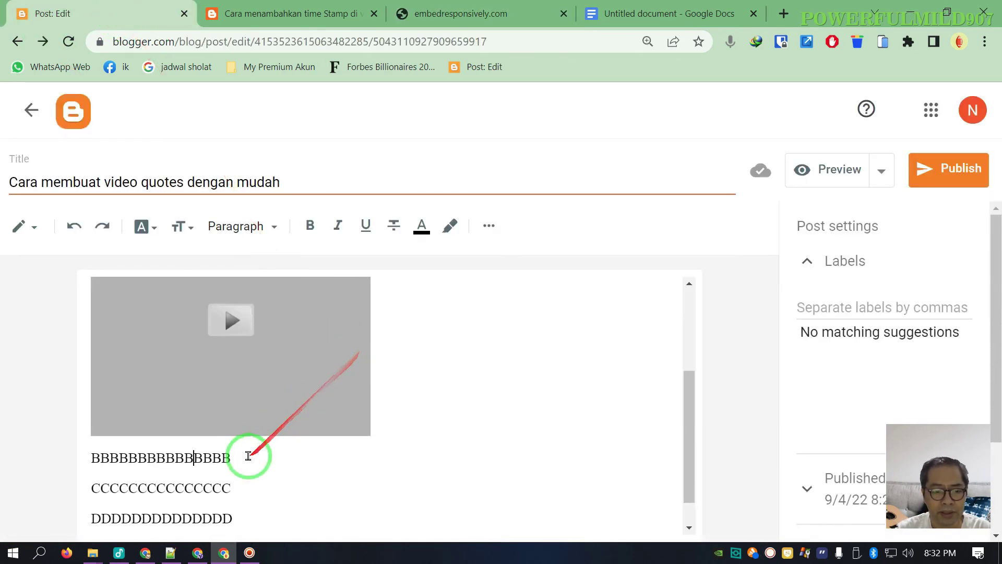
{"action": "left_click", "coordinate": [27, 225]}
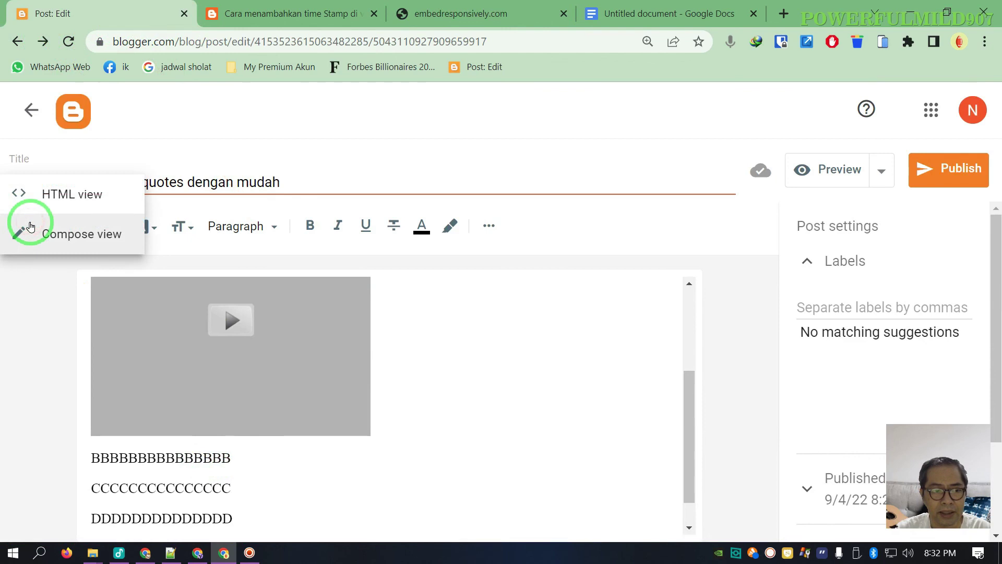
{"action": "left_click", "coordinate": [90, 197]}
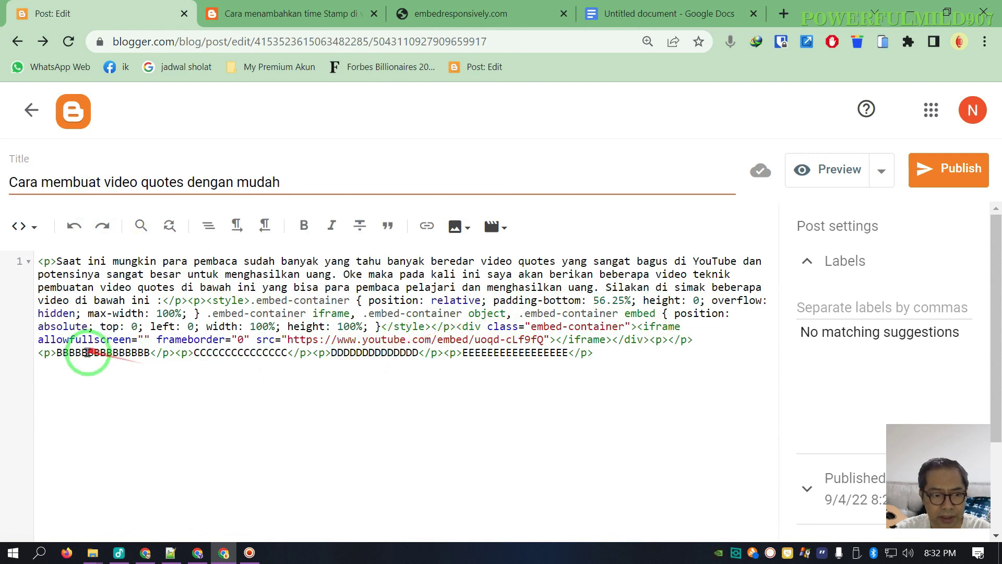
{"action": "right_click", "coordinate": [107, 353]}
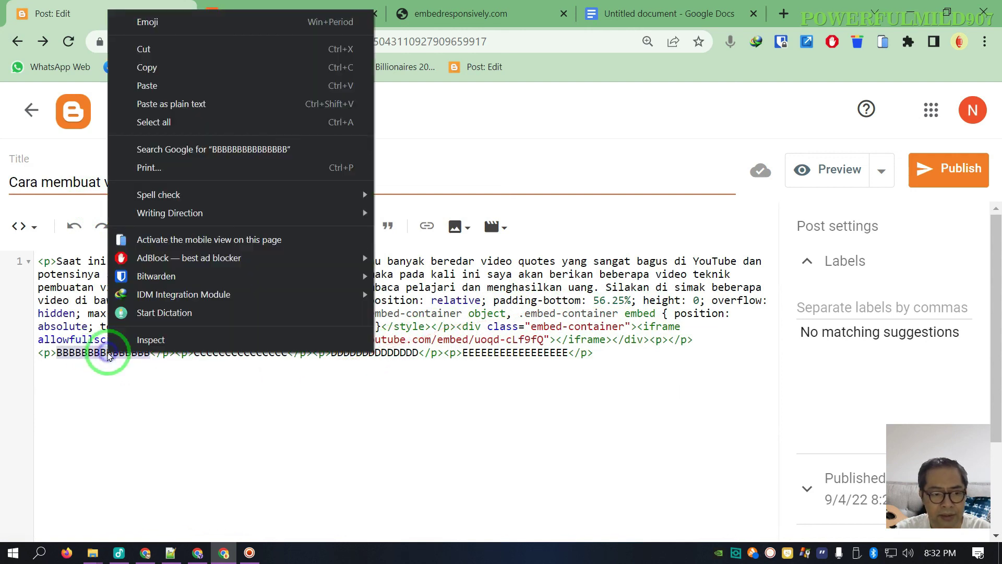
{"action": "left_click", "coordinate": [156, 108]}
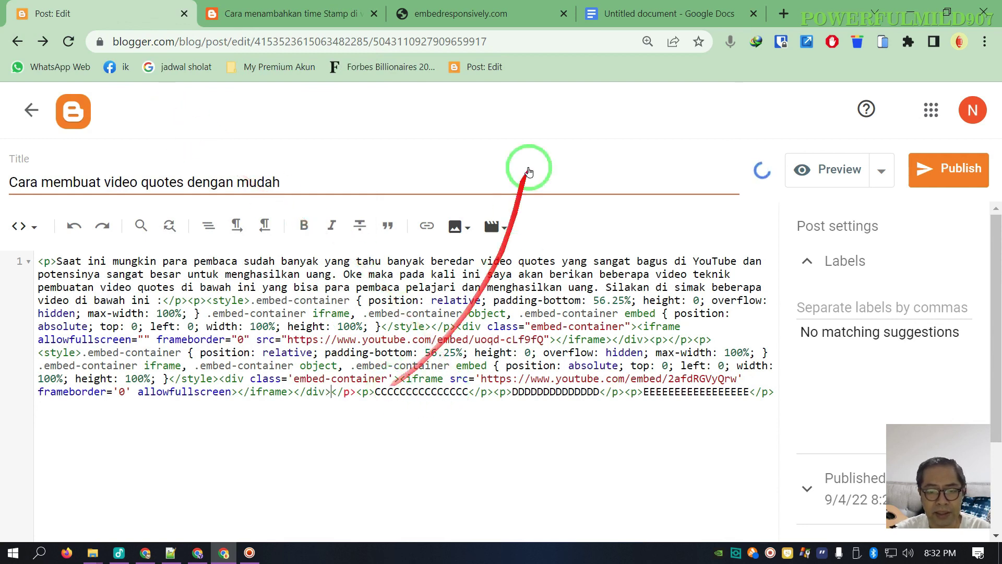
{"action": "left_click", "coordinate": [324, 21]}
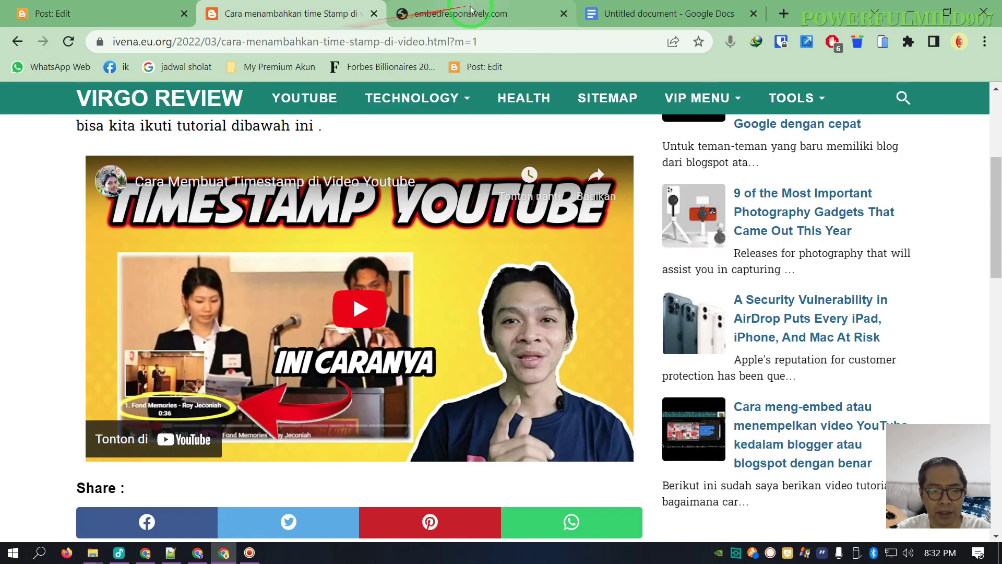
{"action": "left_click", "coordinate": [473, 24]}
{"action": "left_click", "coordinate": [648, 16]}
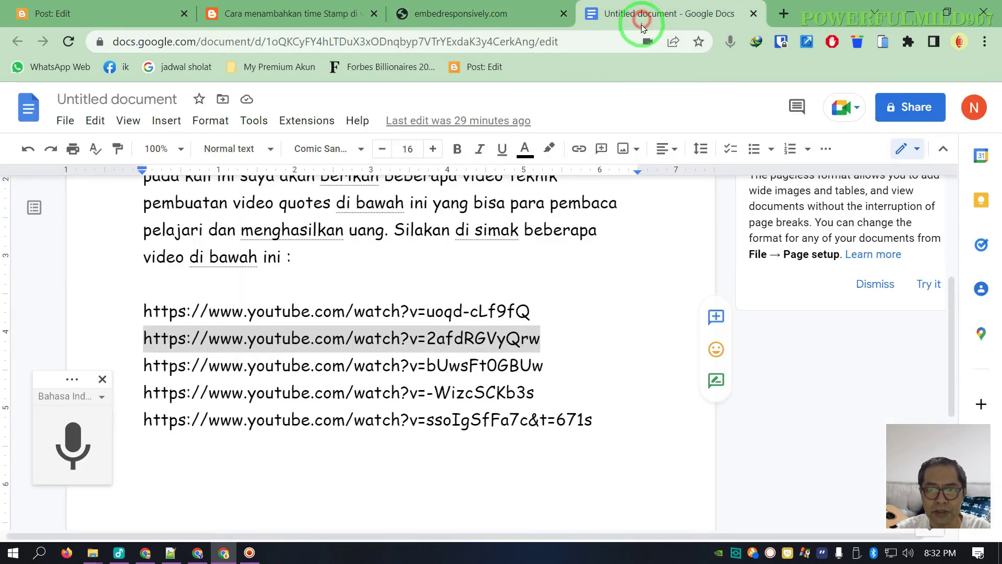
{"action": "left_click_drag", "start_coordinate": [548, 367], "coordinate": [139, 365]}
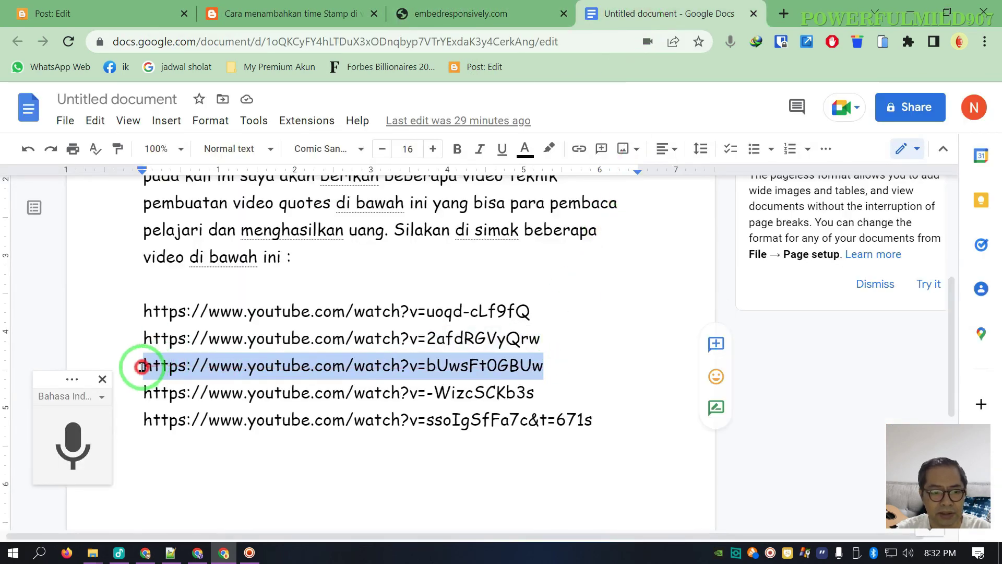
{"action": "right_click", "coordinate": [219, 365]}
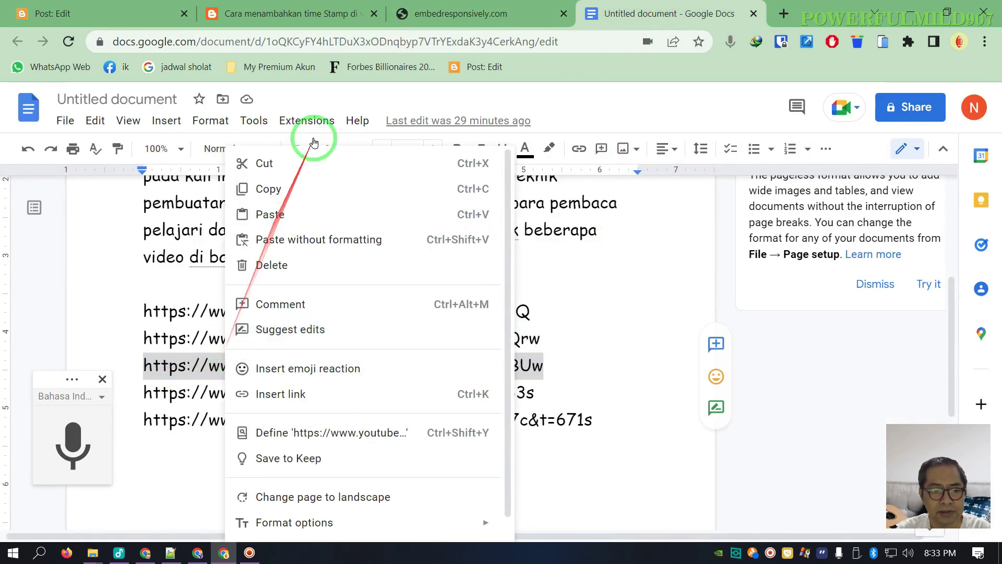
{"action": "left_click", "coordinate": [295, 188]}
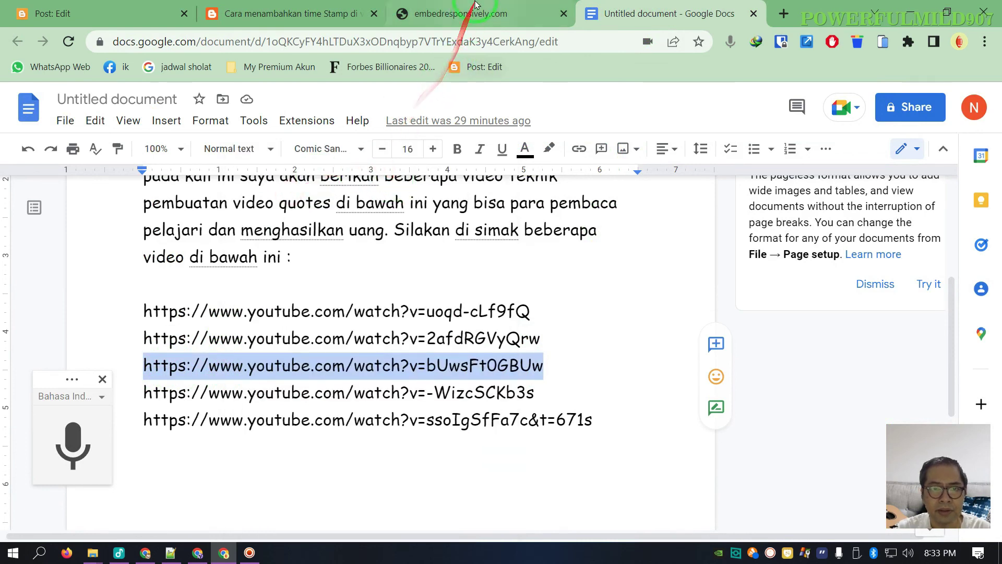
- On the Embed Responsively site, replace the YouTube page URL with the copied bUwsFt0GBUw link and generate its embed code
{"action": "left_click", "coordinate": [460, 14]}
{"action": "scroll", "coordinate": [460, 328], "scroll_direction": "up", "scroll_amount": 10}
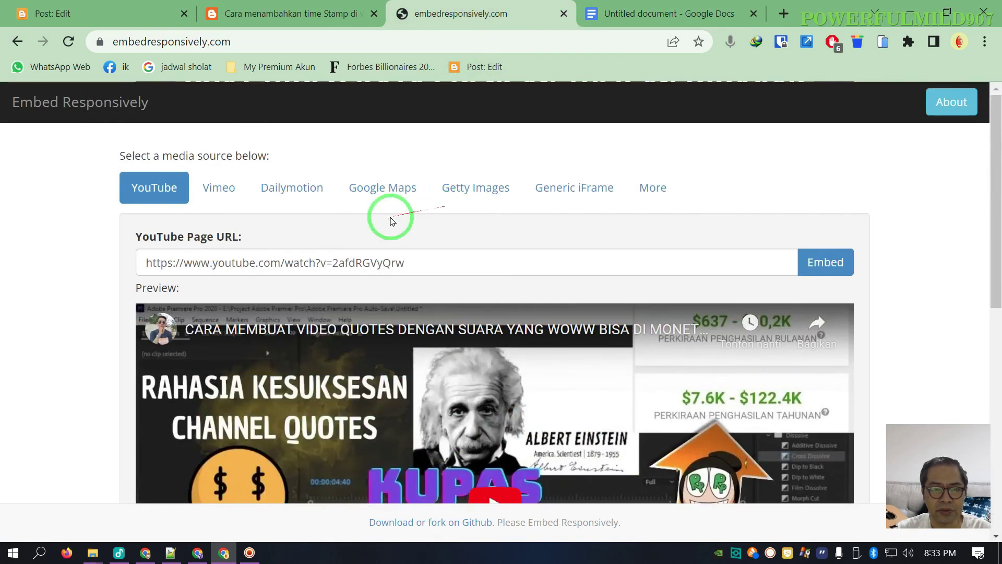
{"action": "left_click_drag", "start_coordinate": [403, 264], "coordinate": [130, 262]}
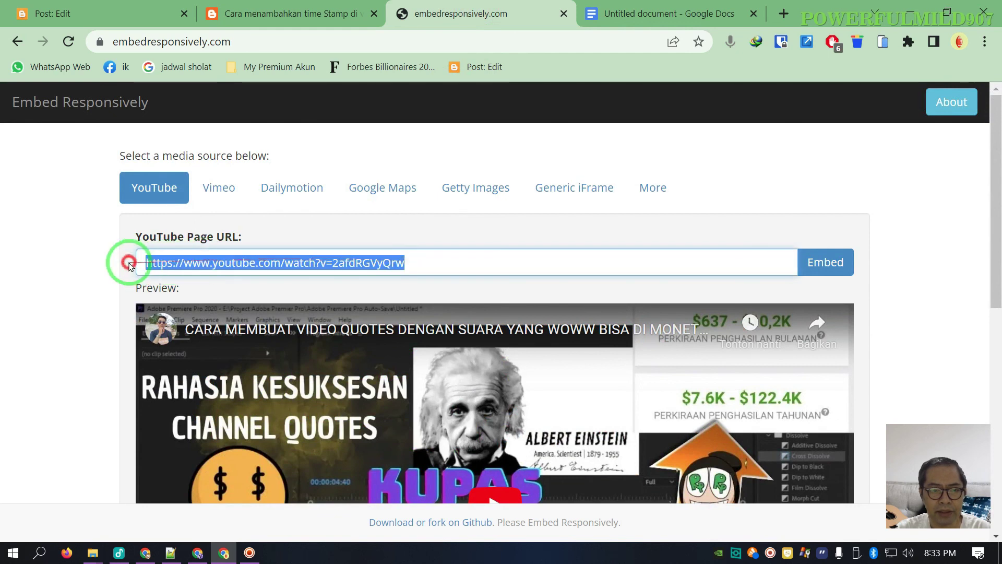
{"action": "right_click", "coordinate": [287, 263]}
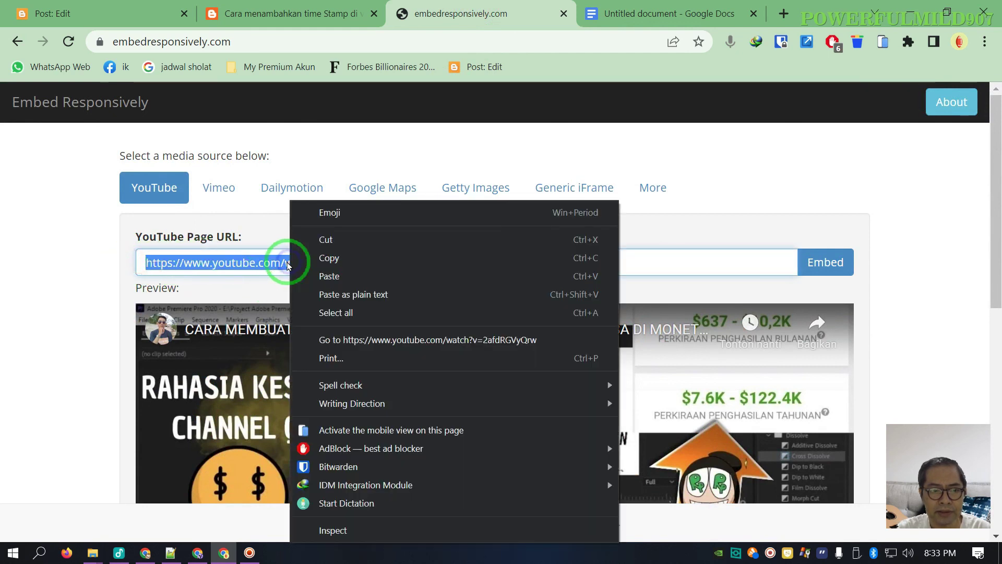
{"action": "left_click", "coordinate": [352, 295]}
{"action": "left_click", "coordinate": [820, 263]}
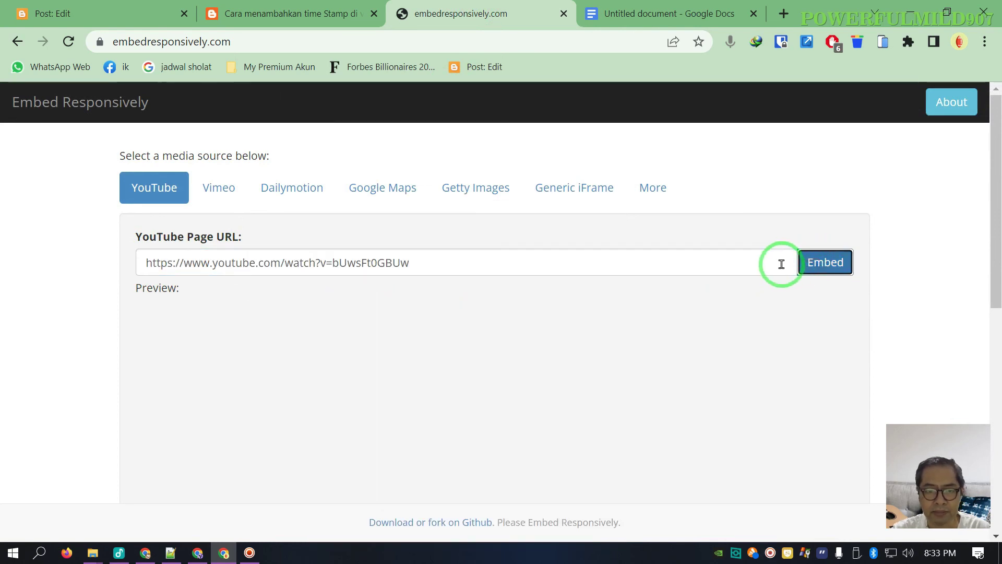
- Copy the full generated embed code for video bUwsFt0GBUw
{"action": "scroll", "coordinate": [816, 255], "scroll_direction": "down", "scroll_amount": 3}
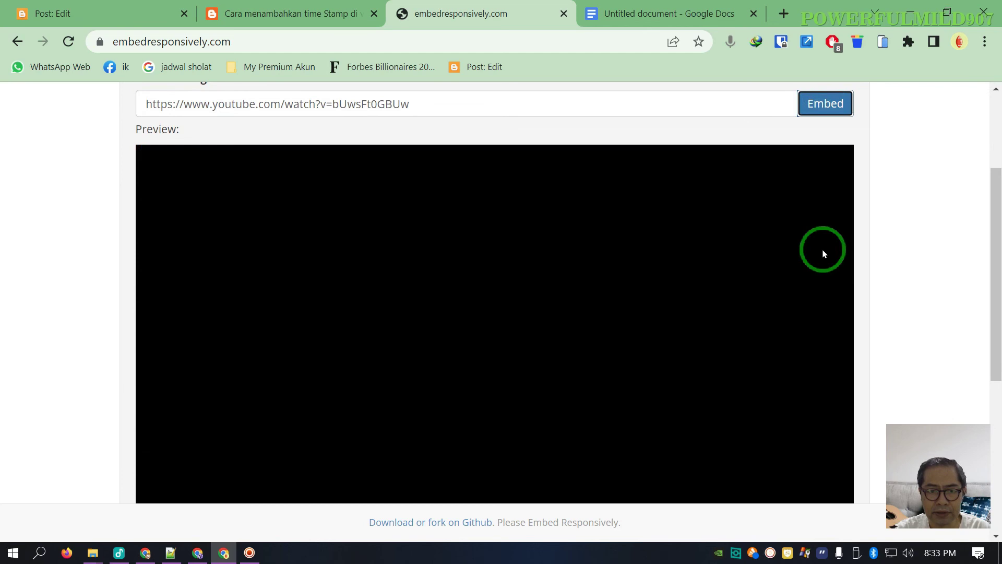
{"action": "scroll", "coordinate": [828, 251], "scroll_direction": "down", "scroll_amount": 6}
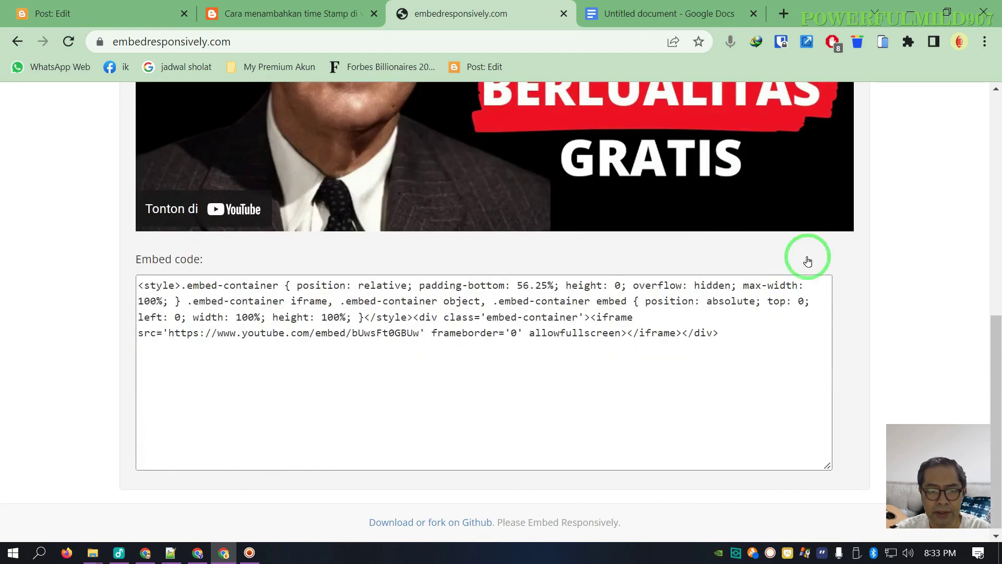
{"action": "left_click_drag", "start_coordinate": [727, 336], "coordinate": [137, 284]}
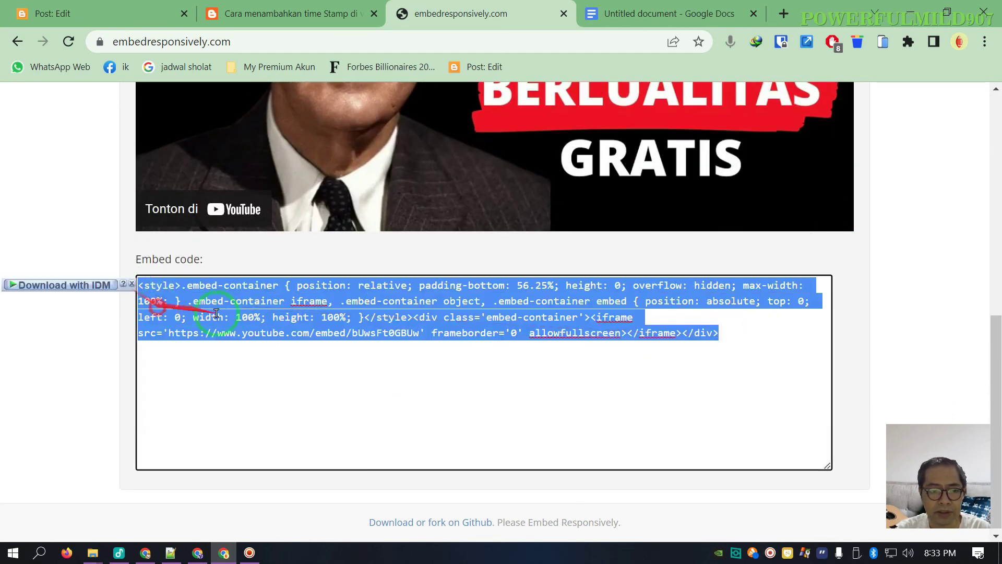
{"action": "right_click", "coordinate": [259, 424]}
{"action": "left_click", "coordinate": [323, 258]}
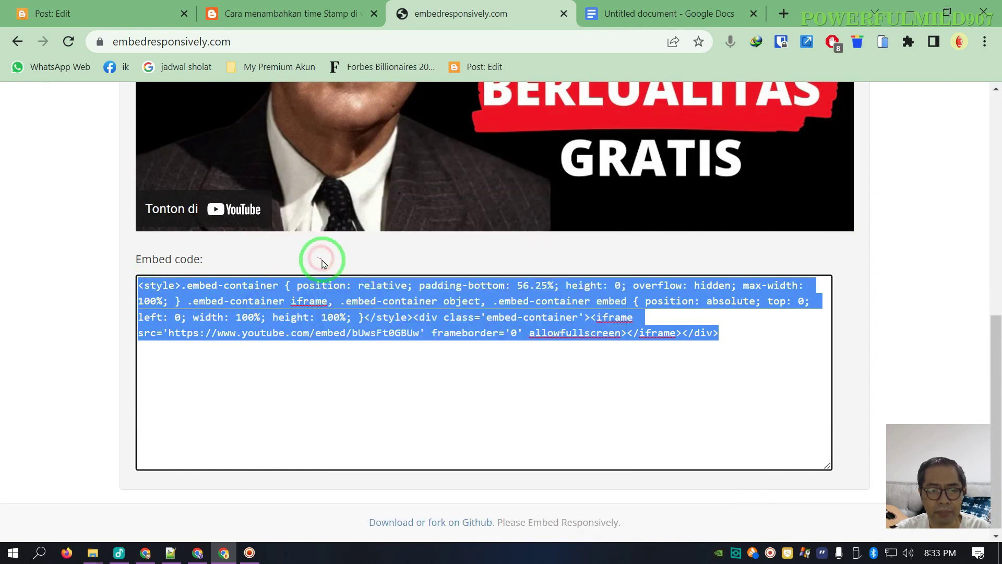
- Switch to the Blogger post's HTML view and replace the row of C's with the copied embed code as plain text
{"action": "left_click", "coordinate": [119, 15]}
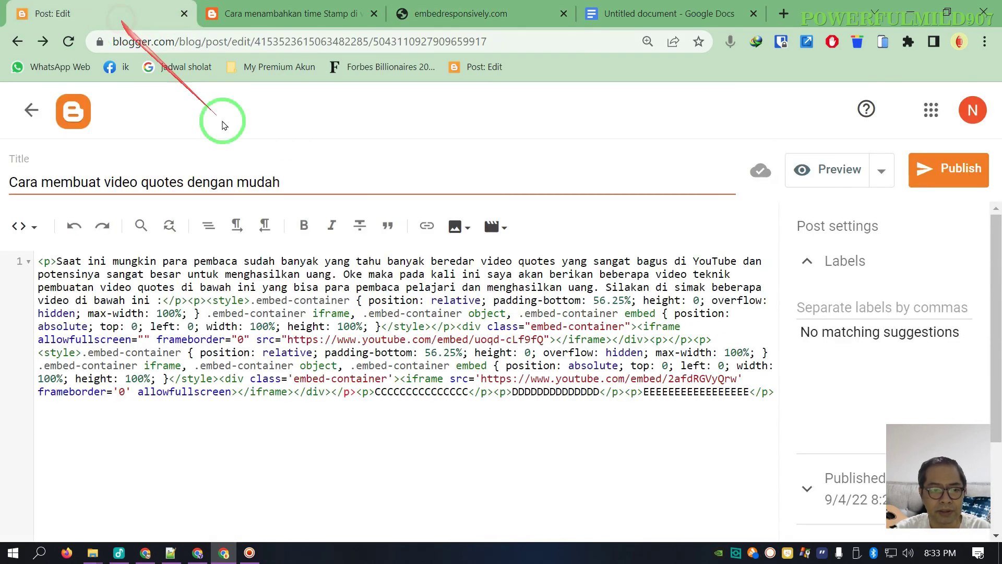
{"action": "right_click", "coordinate": [417, 393]}
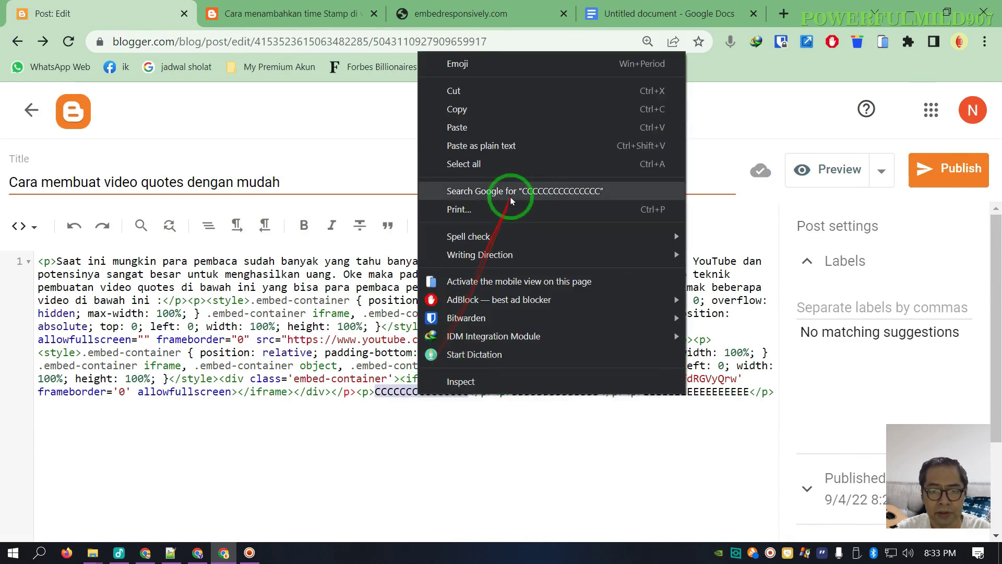
{"action": "left_click", "coordinate": [499, 145]}
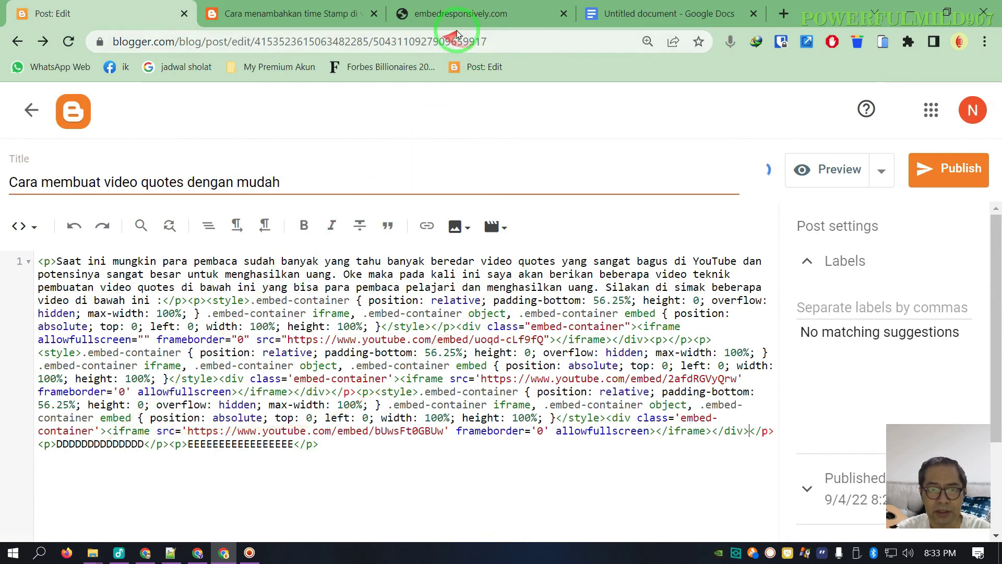
{"action": "left_click", "coordinate": [637, 12]}
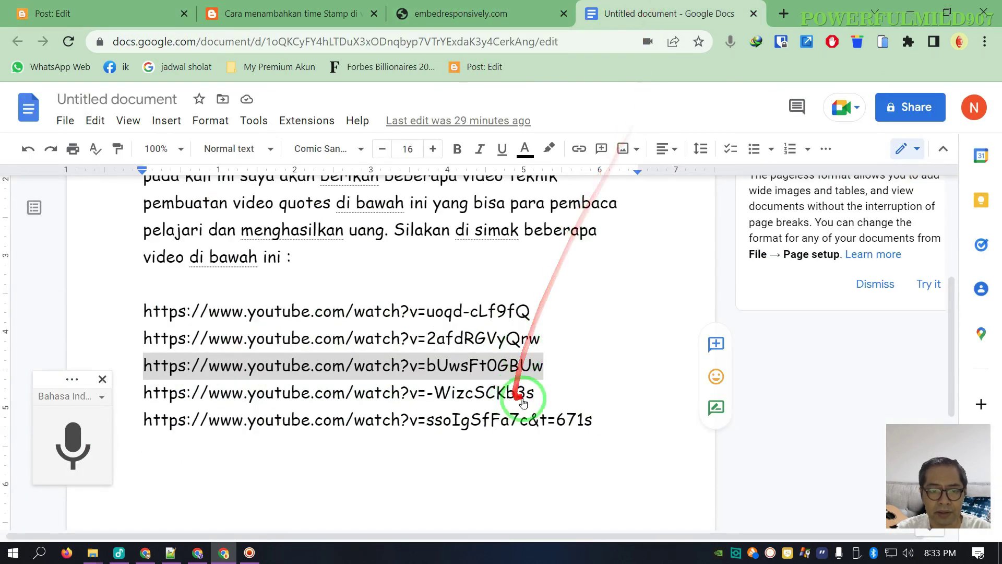
{"action": "left_click_drag", "start_coordinate": [536, 390], "coordinate": [138, 396]}
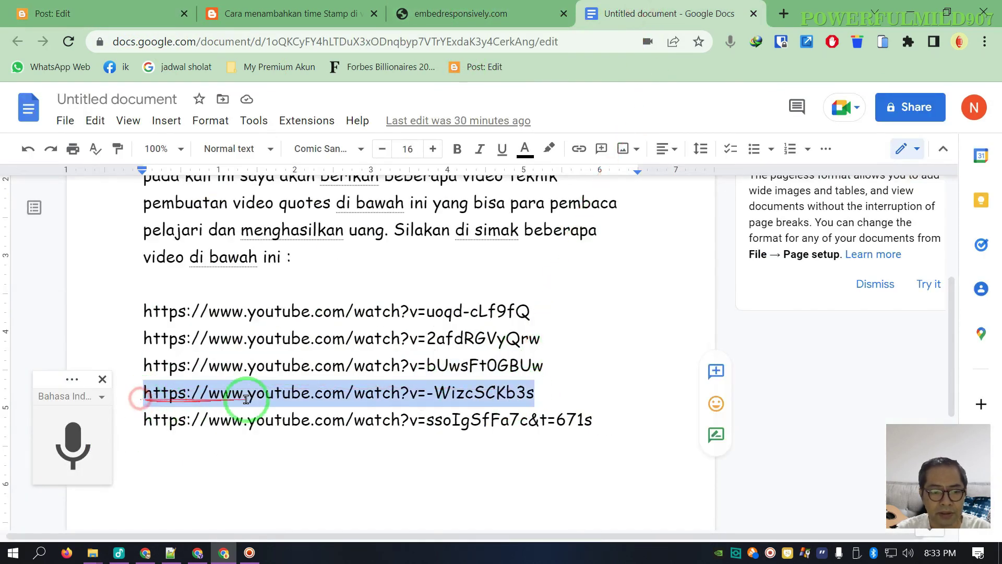
{"action": "right_click", "coordinate": [275, 395]}
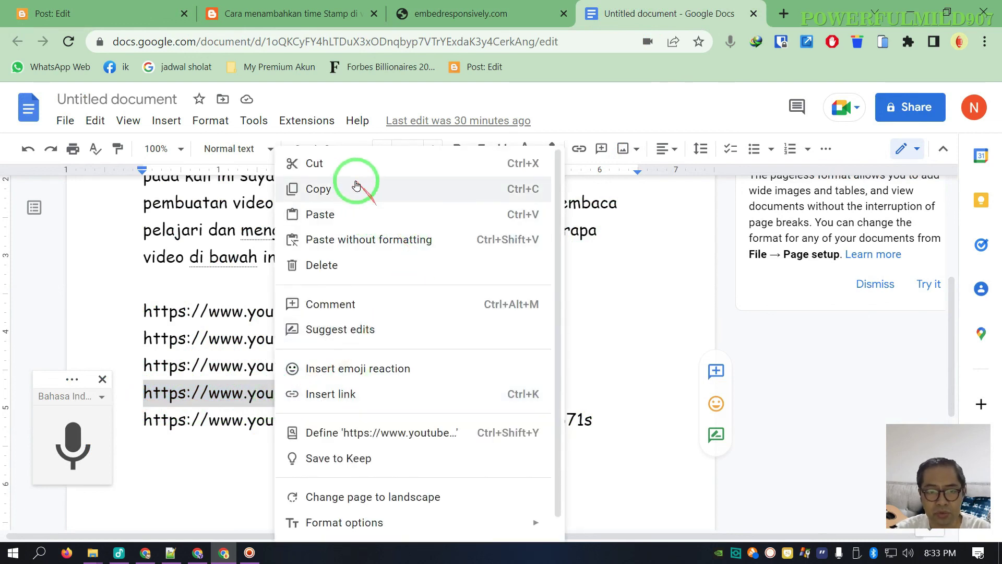
{"action": "left_click", "coordinate": [325, 189]}
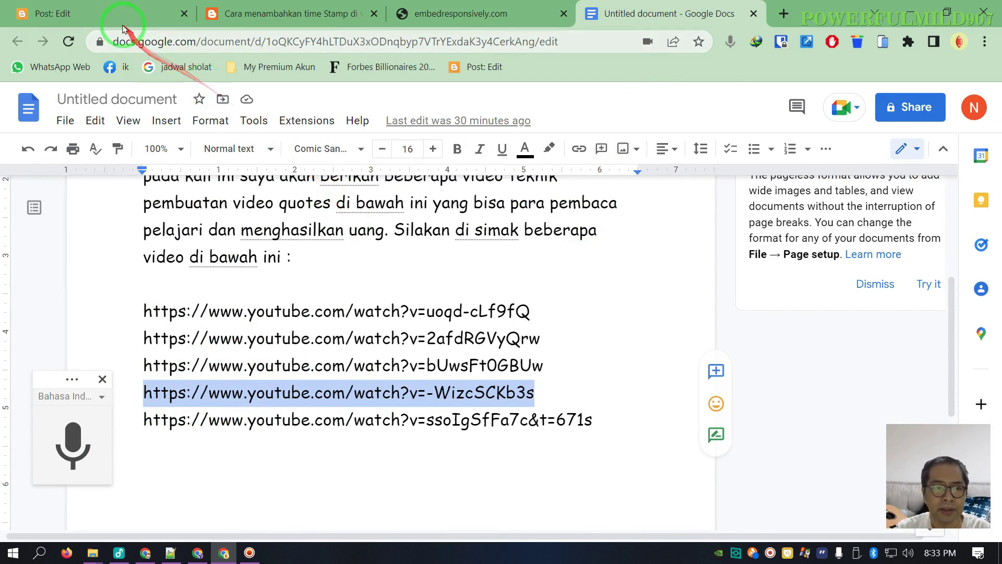
- On the Embed Responsively site, replace the YouTube page URL with the copied -WizcSCKb3s link and generate its embed code
{"action": "left_click", "coordinate": [466, 20]}
{"action": "scroll", "coordinate": [426, 274], "scroll_direction": "up", "scroll_amount": 8}
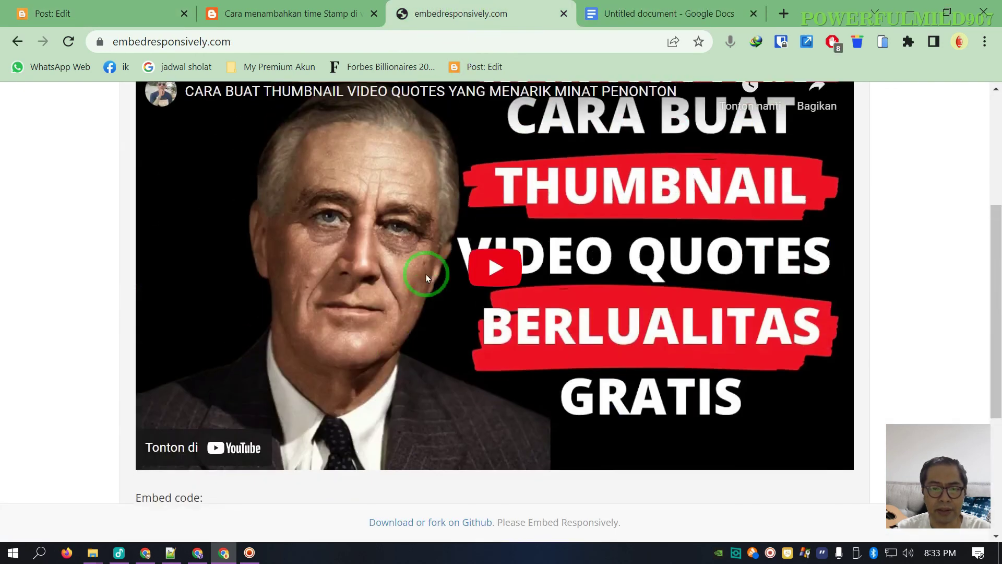
{"action": "left_click_drag", "start_coordinate": [440, 259], "coordinate": [125, 262]}
{"action": "right_click", "coordinate": [291, 262]}
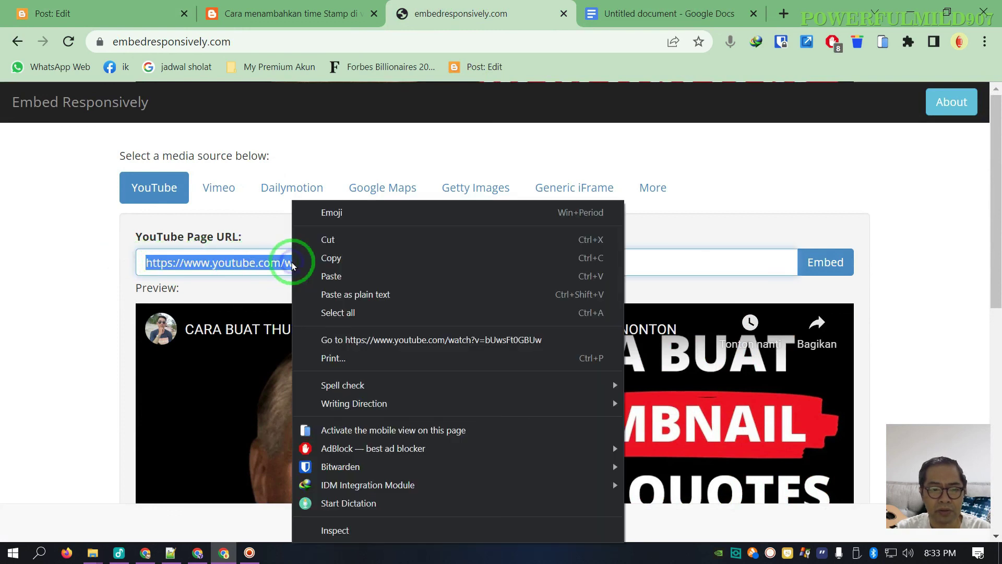
{"action": "left_click", "coordinate": [399, 293]}
{"action": "left_click", "coordinate": [824, 265]}
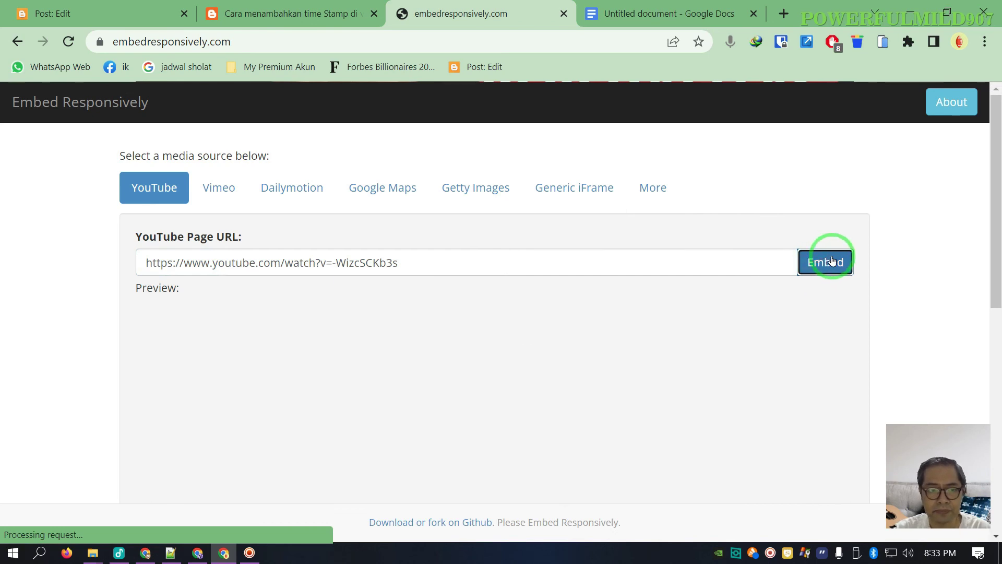
- Copy the full generated embed code for video -WizcSCKb3s
{"action": "scroll", "coordinate": [835, 260], "scroll_direction": "down", "scroll_amount": 6}
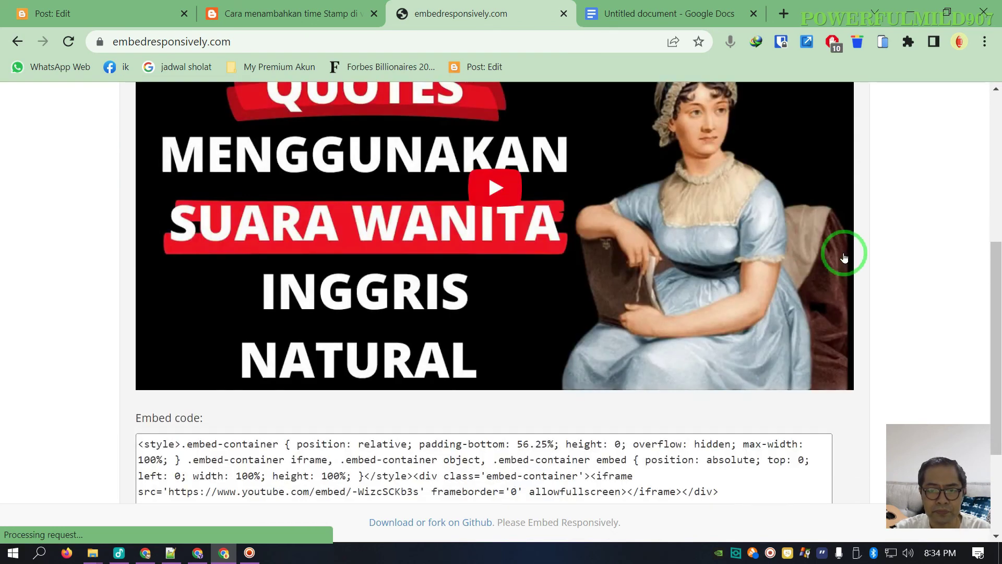
{"action": "scroll", "coordinate": [844, 257], "scroll_direction": "down", "scroll_amount": 2}
{"action": "left_click_drag", "start_coordinate": [720, 412], "coordinate": [135, 361]}
{"action": "right_click", "coordinate": [217, 365]}
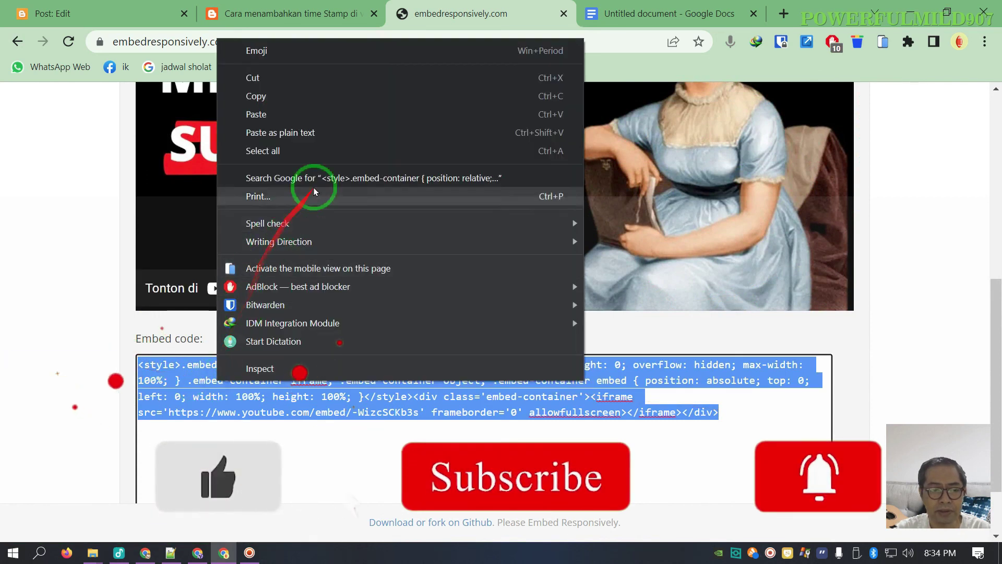
{"action": "left_click", "coordinate": [369, 96]}
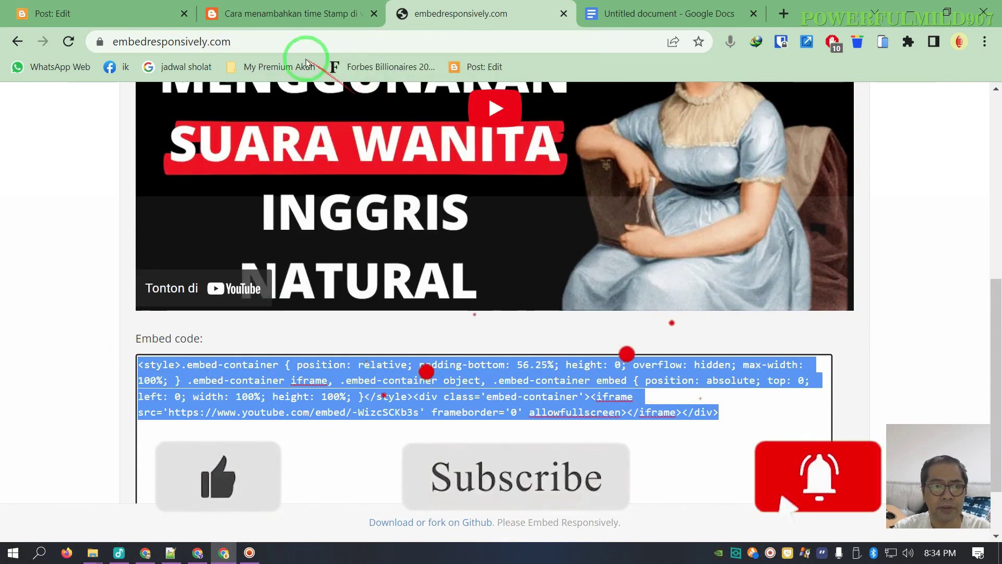
- Switch to the Blogger post and replace the row of D's in the HTML with the copied embed code as plain text
{"action": "left_click", "coordinate": [133, 16]}
{"action": "left_click", "coordinate": [417, 353]}
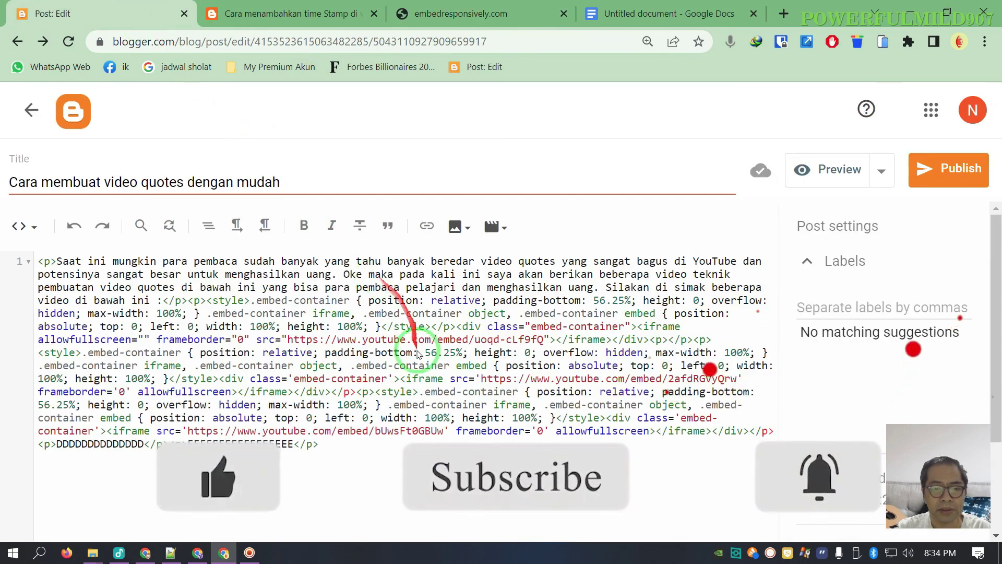
{"action": "left_click", "coordinate": [77, 441]}
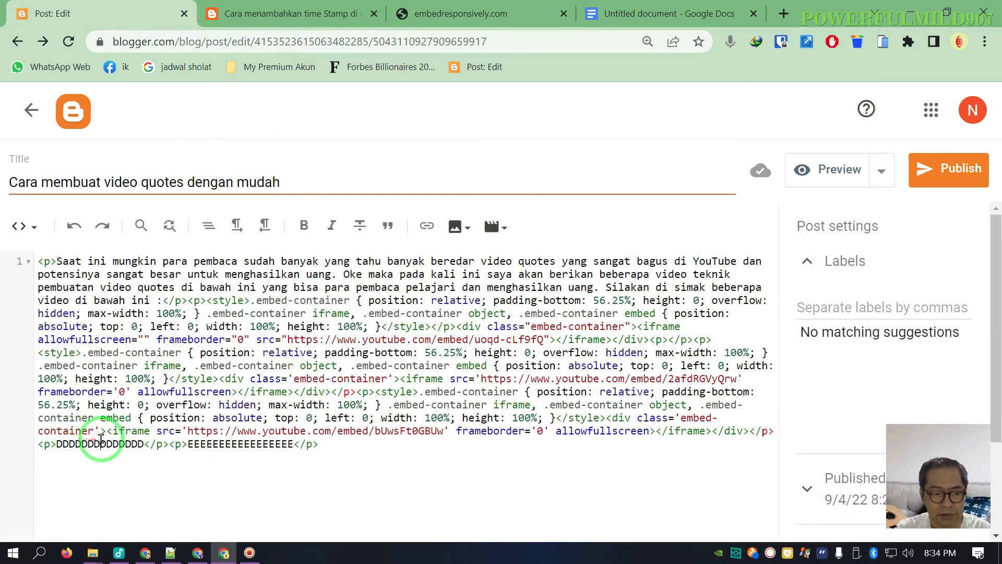
{"action": "right_click", "coordinate": [102, 438]}
{"action": "left_click", "coordinate": [216, 191]}
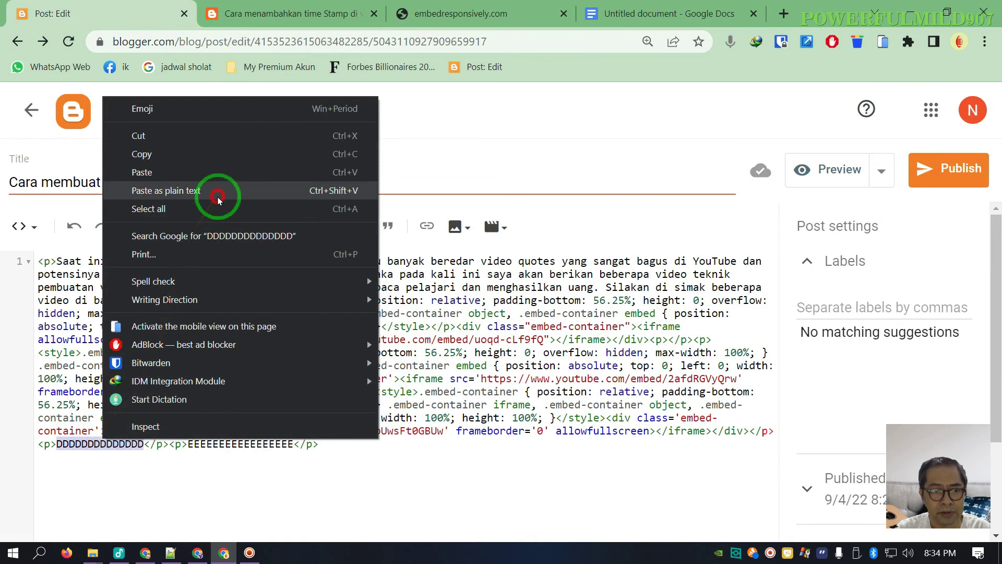
{"action": "left_click", "coordinate": [504, 15]}
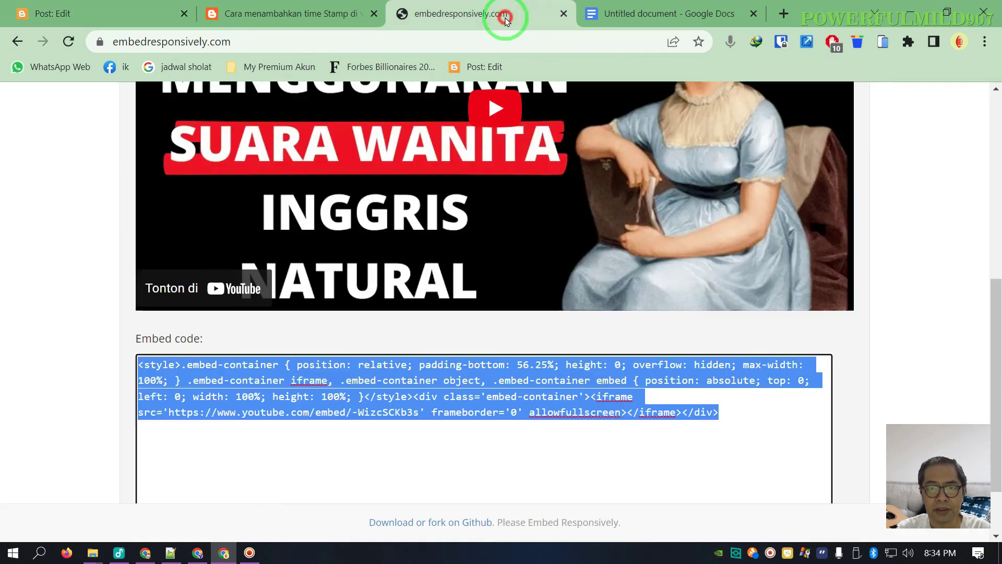
{"action": "left_click", "coordinate": [663, 13]}
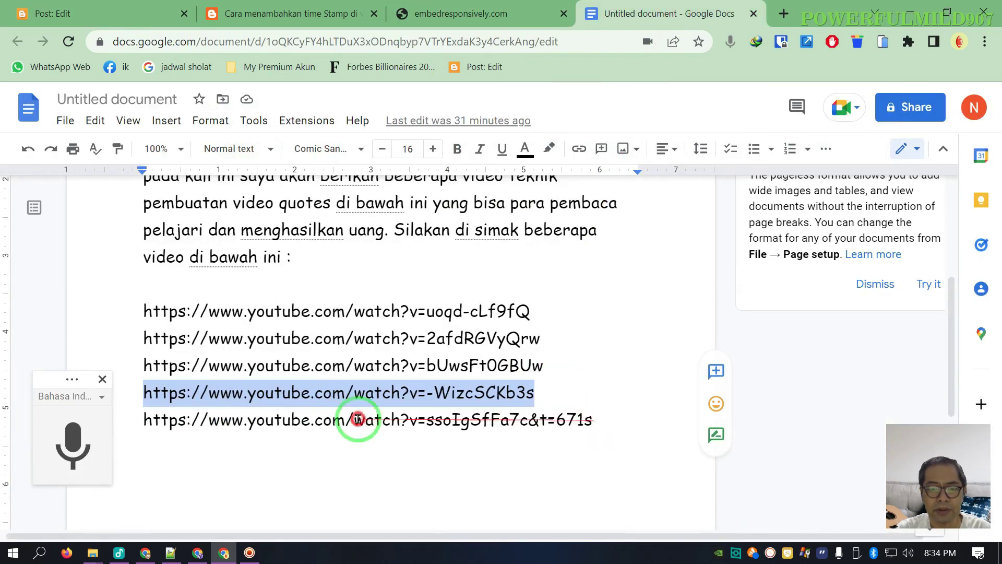
{"action": "left_click_drag", "start_coordinate": [358, 419], "coordinate": [199, 425]}
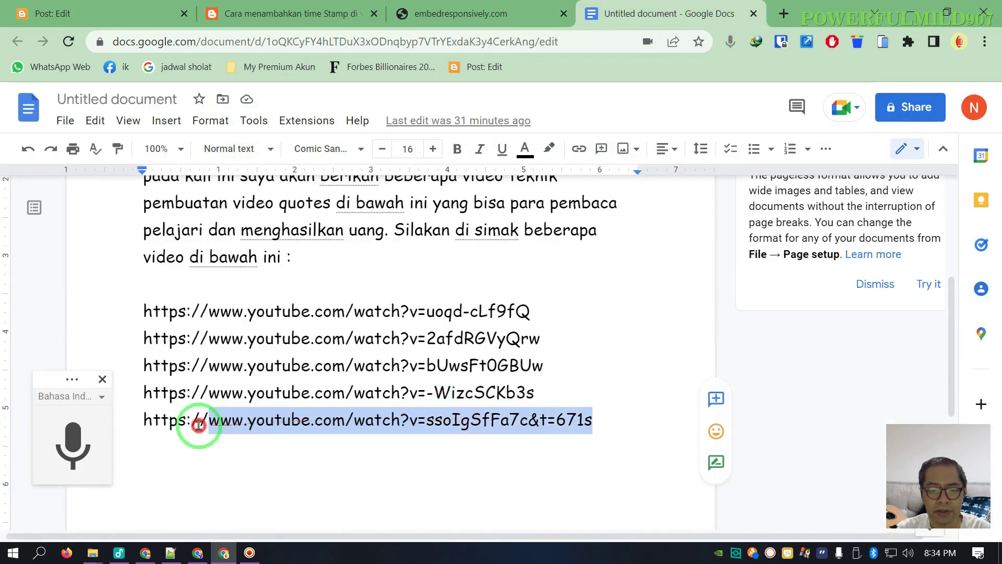
{"action": "right_click", "coordinate": [250, 421]}
{"action": "left_click", "coordinate": [325, 199]}
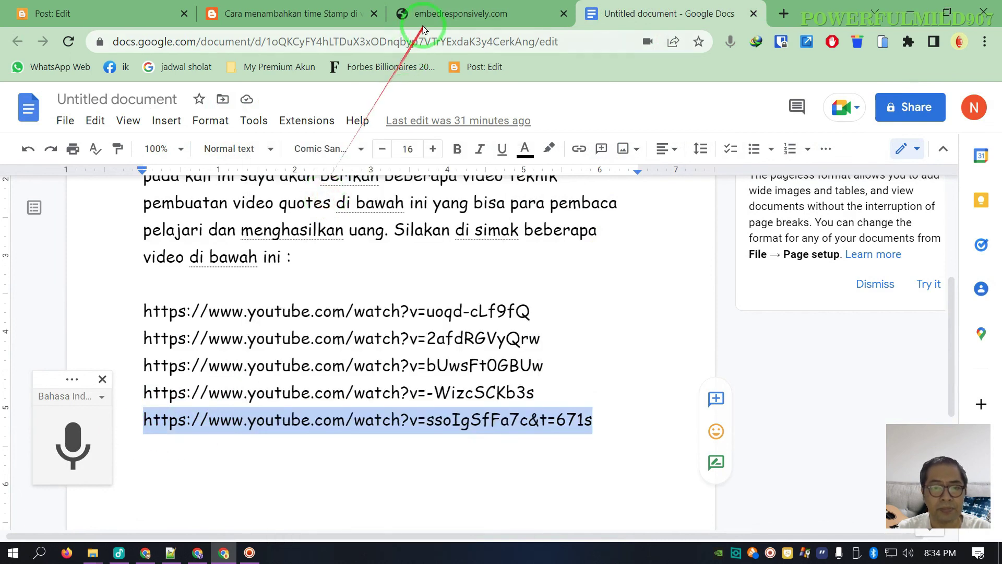
- On the Embed Responsively site, replace the YouTube page URL with the copied ssoIgSfFa7c link and generate its embed code
{"action": "left_click", "coordinate": [438, 14]}
{"action": "scroll", "coordinate": [515, 193], "scroll_direction": "up", "scroll_amount": 4}
{"action": "scroll", "coordinate": [515, 190], "scroll_direction": "up", "scroll_amount": 2}
{"action": "left_click_drag", "start_coordinate": [400, 182], "coordinate": [111, 179]}
{"action": "right_click", "coordinate": [210, 190]}
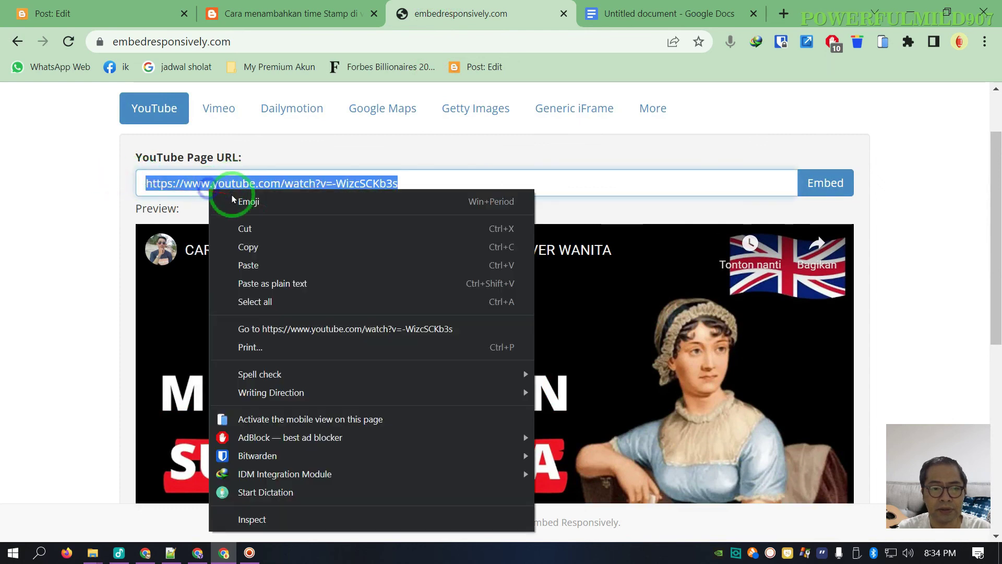
{"action": "left_click", "coordinate": [340, 266]}
{"action": "left_click", "coordinate": [833, 188]}
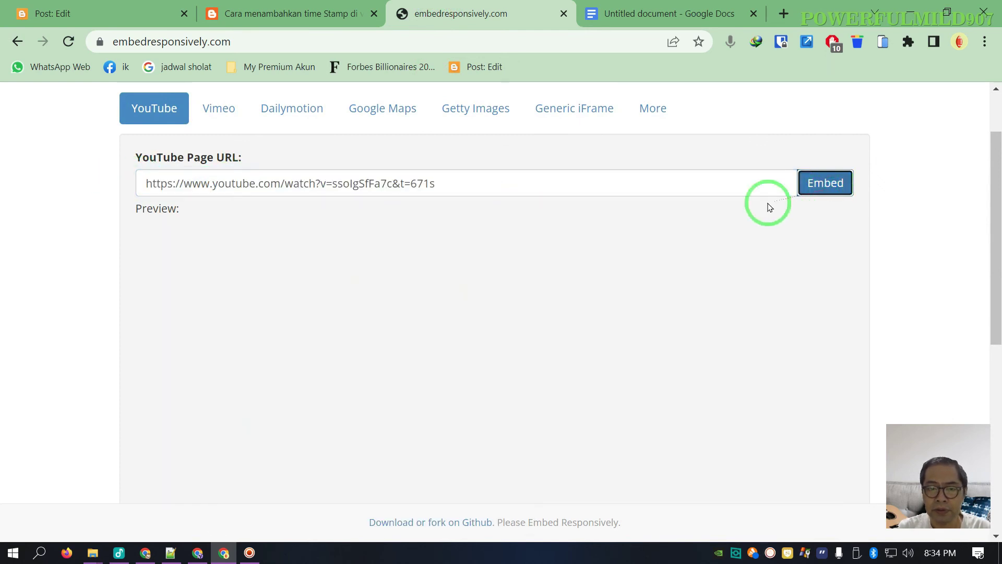
- Copy the full generated embed code for video ssoIgSfFa7c
{"action": "scroll", "coordinate": [771, 219], "scroll_direction": "down", "scroll_amount": 2}
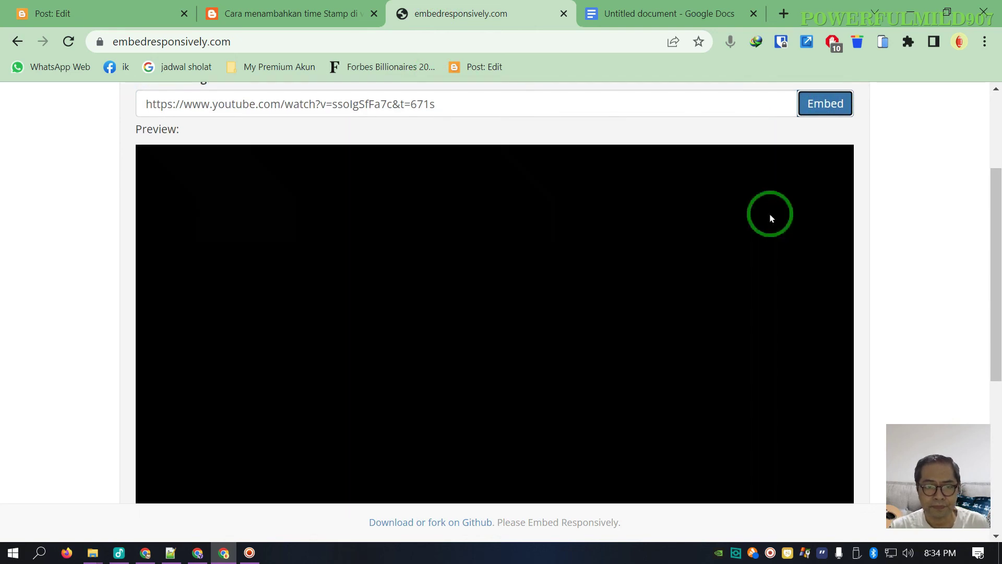
{"action": "scroll", "coordinate": [773, 218], "scroll_direction": "down", "scroll_amount": 6}
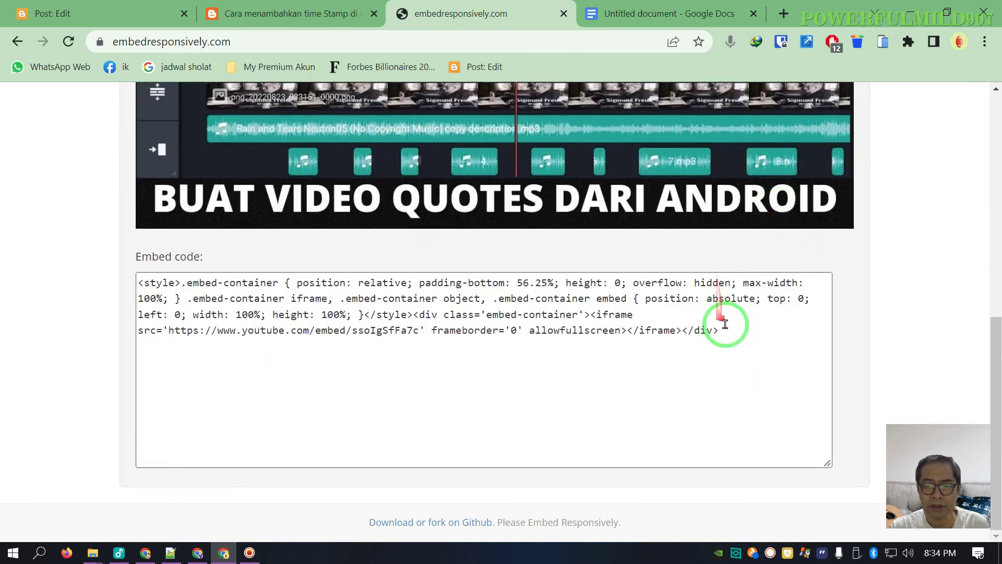
{"action": "left_click_drag", "start_coordinate": [725, 324], "coordinate": [5, 269]}
{"action": "right_click", "coordinate": [211, 297]}
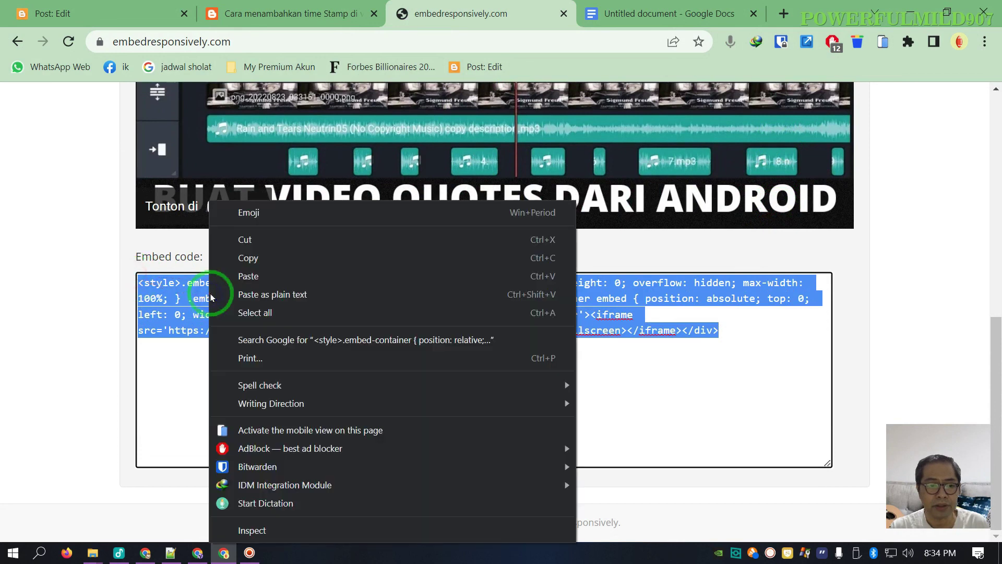
{"action": "left_click", "coordinate": [248, 258]}
- Return to the Blogger post and replace the row of E's in the HTML with the copied embed code as plain text
{"action": "left_click", "coordinate": [119, 12]}
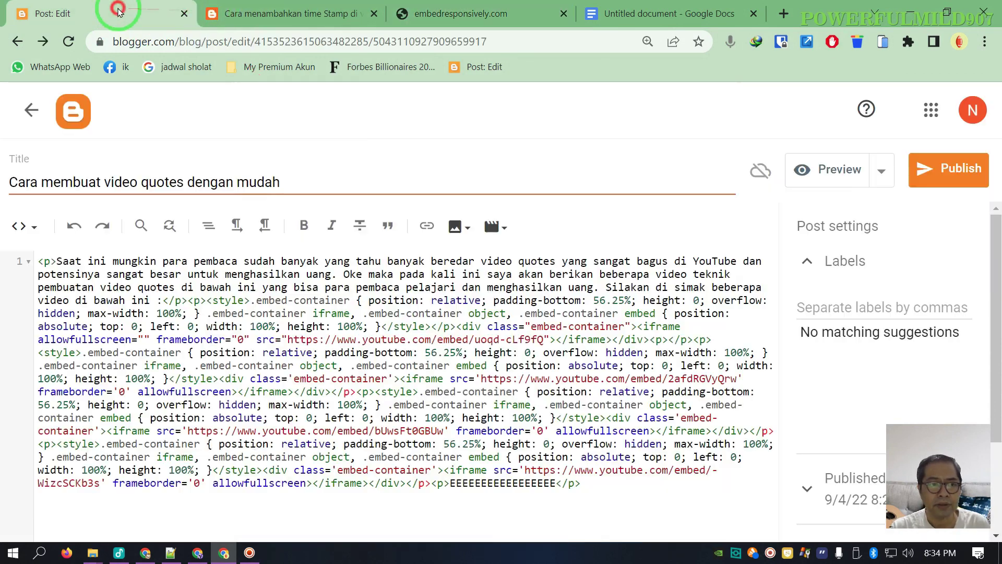
{"action": "left_click", "coordinate": [501, 479]}
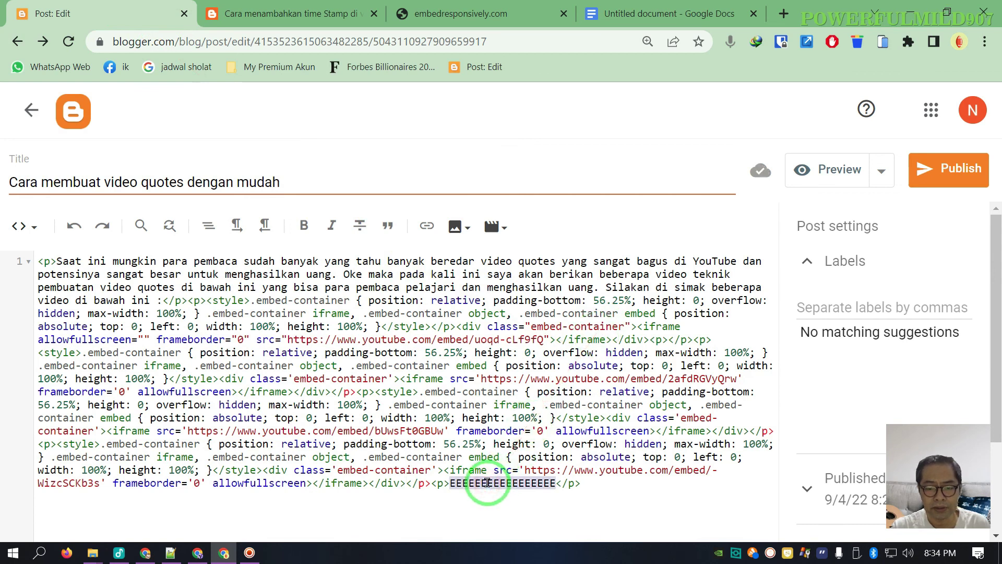
{"action": "right_click", "coordinate": [489, 484]}
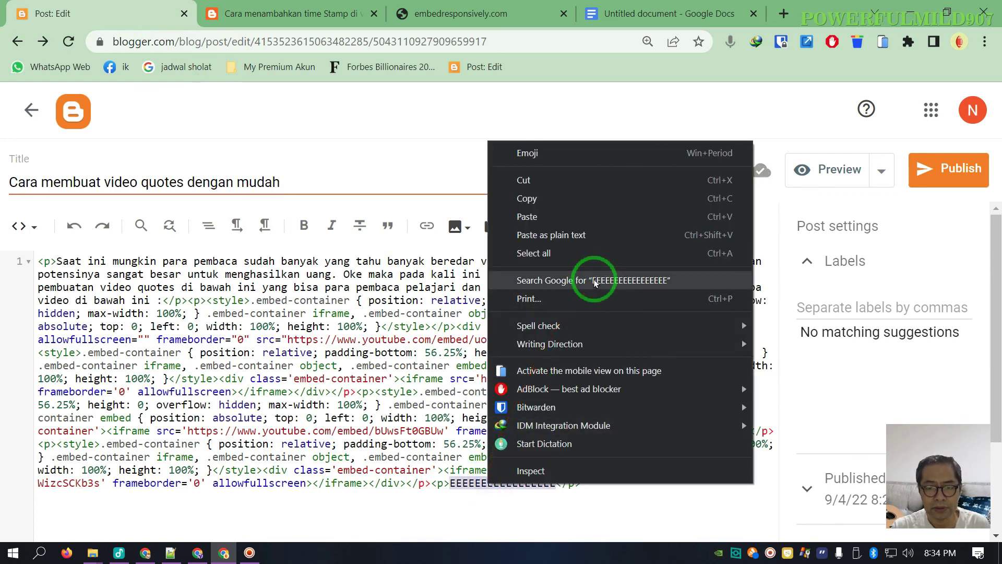
{"action": "left_click", "coordinate": [595, 235]}
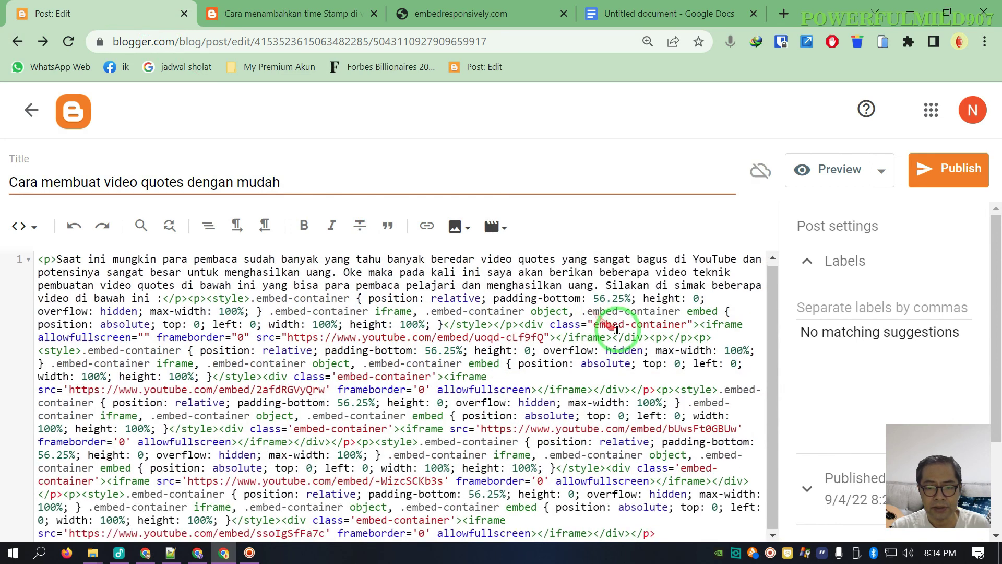
- Assign the existing label "Tips and trick" to the post and publish it to the blog
{"action": "scroll", "coordinate": [832, 290], "scroll_direction": "down", "scroll_amount": 2}
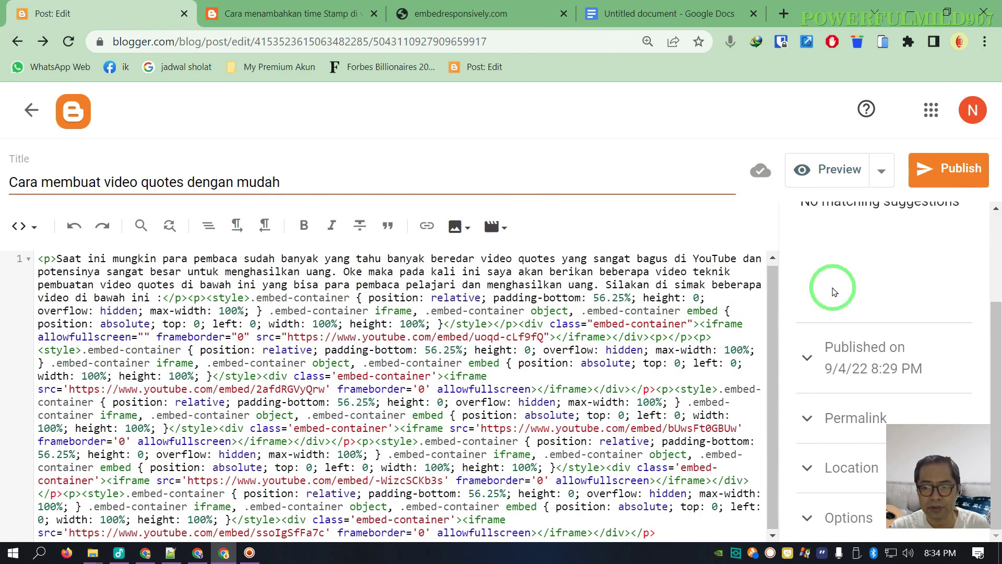
{"action": "scroll", "coordinate": [833, 292], "scroll_direction": "up", "scroll_amount": 3}
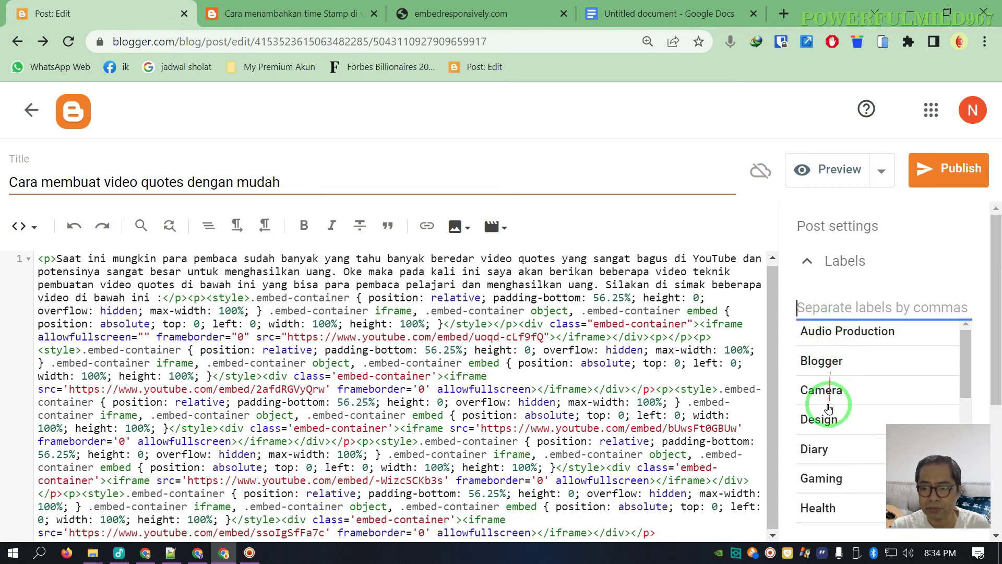
{"action": "scroll", "coordinate": [829, 409], "scroll_direction": "down", "scroll_amount": 6}
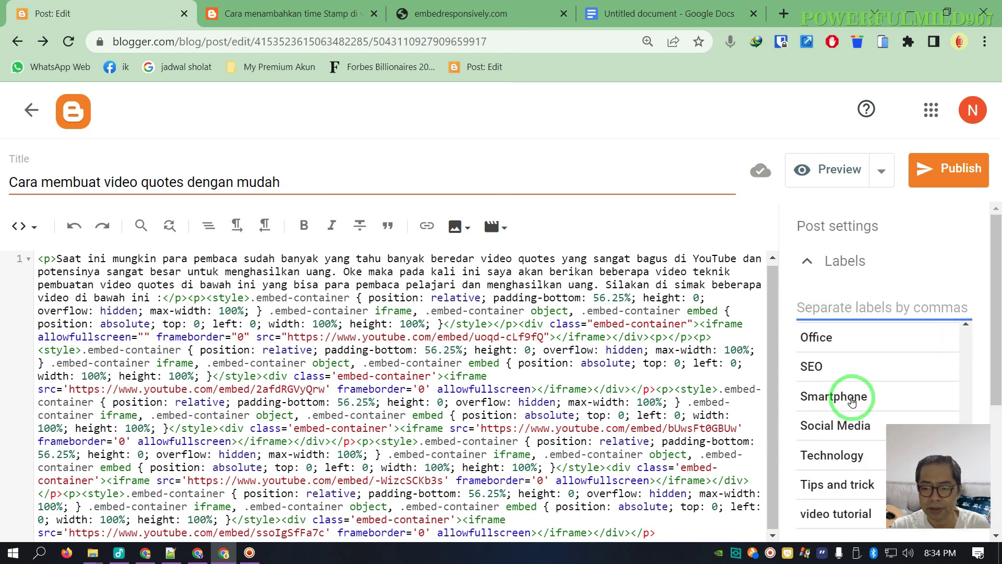
{"action": "scroll", "coordinate": [852, 401], "scroll_direction": "down", "scroll_amount": 1}
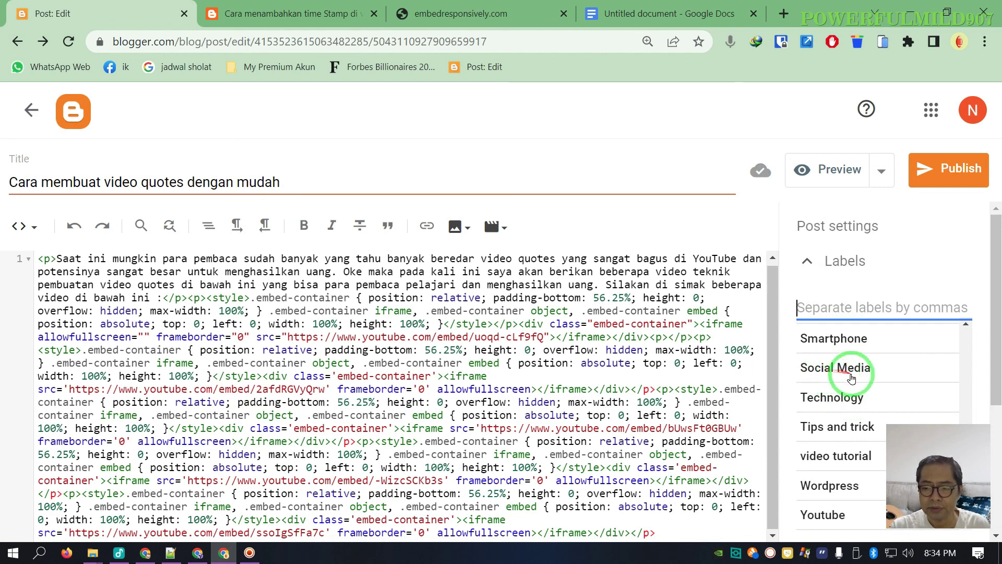
{"action": "left_click", "coordinate": [822, 427]}
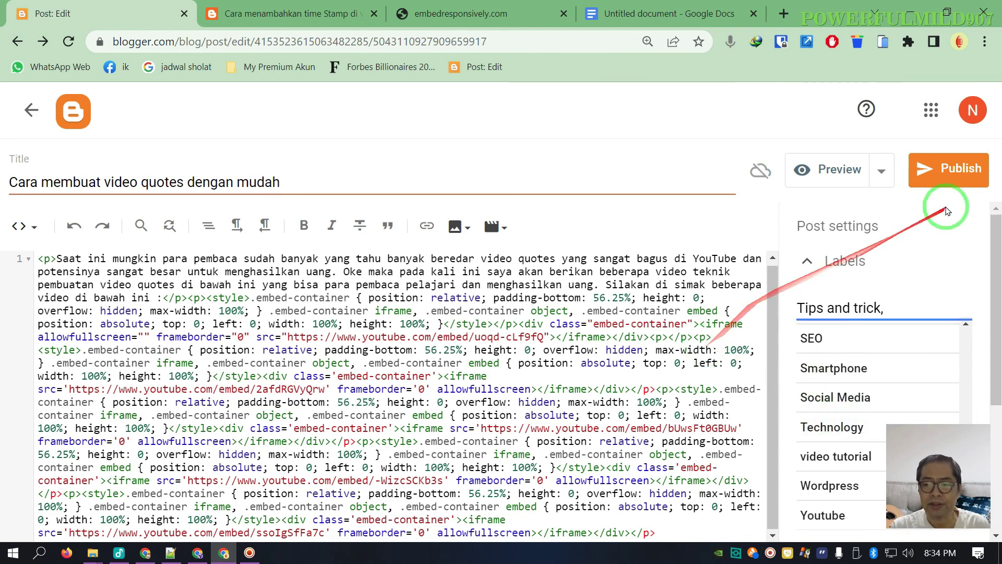
{"action": "left_click", "coordinate": [956, 168]}
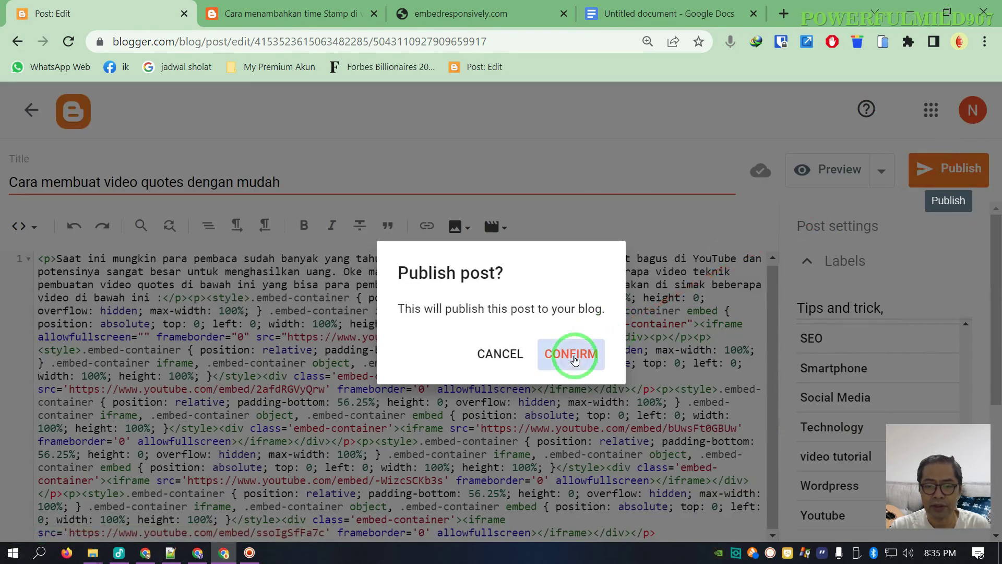
{"action": "left_click", "coordinate": [571, 355]}
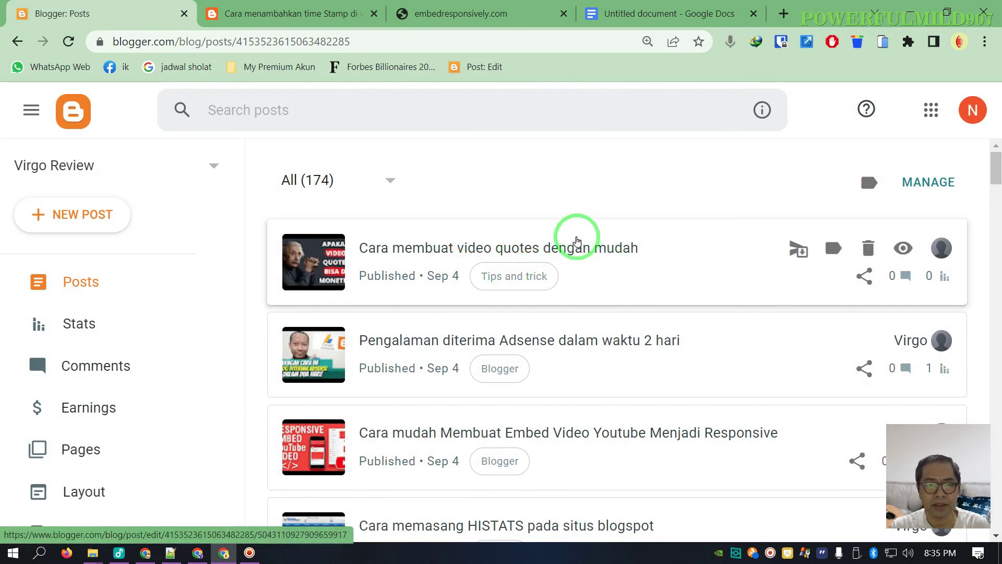
- Switch to the live Virgo Review blog, go to its home page and open the post "Cara membuat video quotes dengan mudah"
{"action": "left_click", "coordinate": [324, 14]}
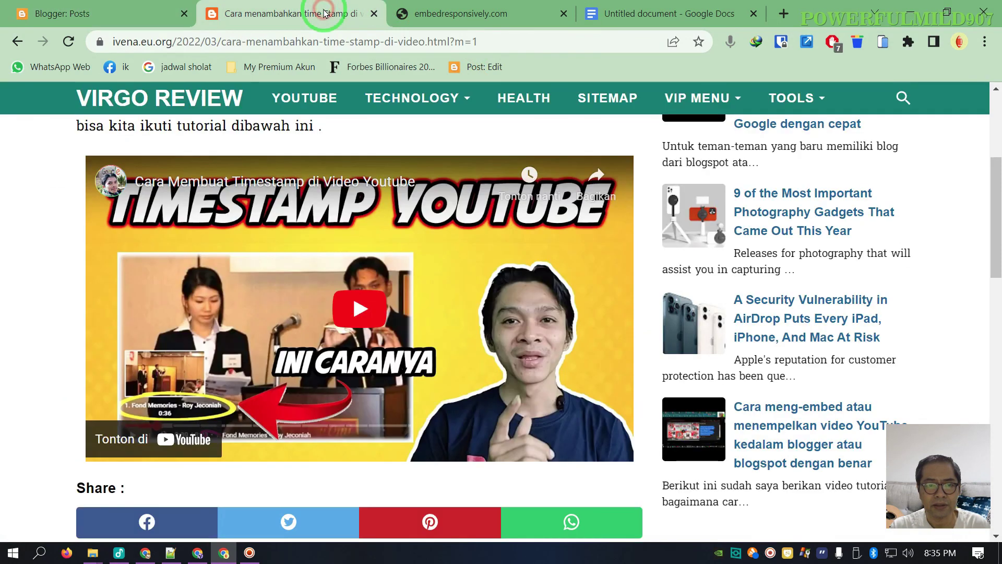
{"action": "scroll", "coordinate": [193, 182], "scroll_direction": "up", "scroll_amount": 5}
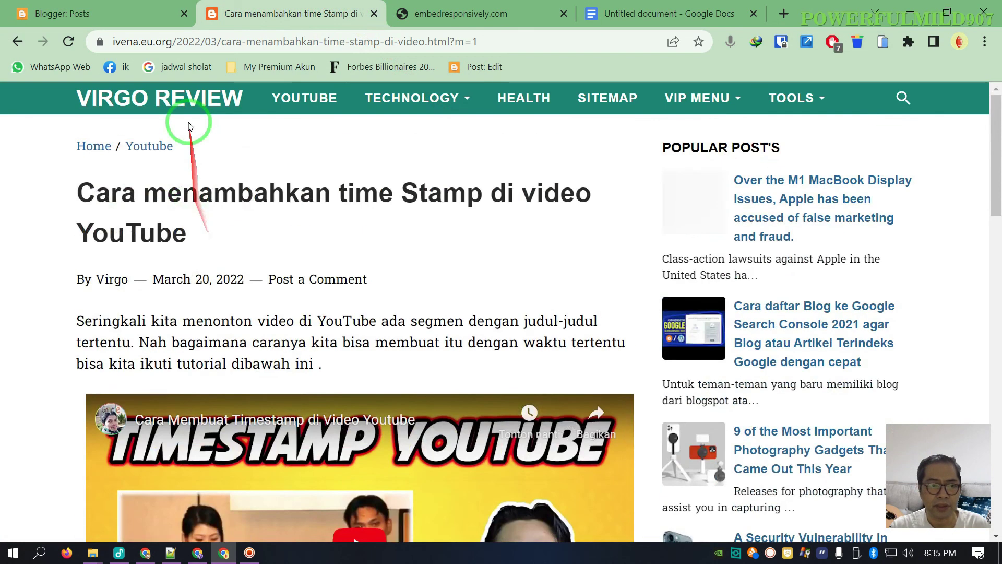
{"action": "left_click", "coordinate": [197, 110]}
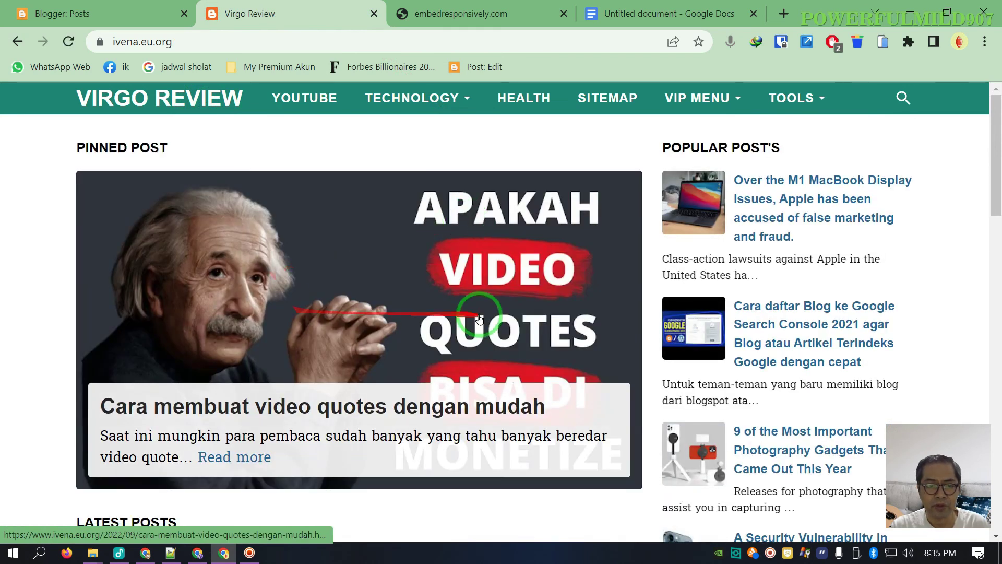
{"action": "scroll", "coordinate": [433, 240], "scroll_direction": "down", "scroll_amount": 3}
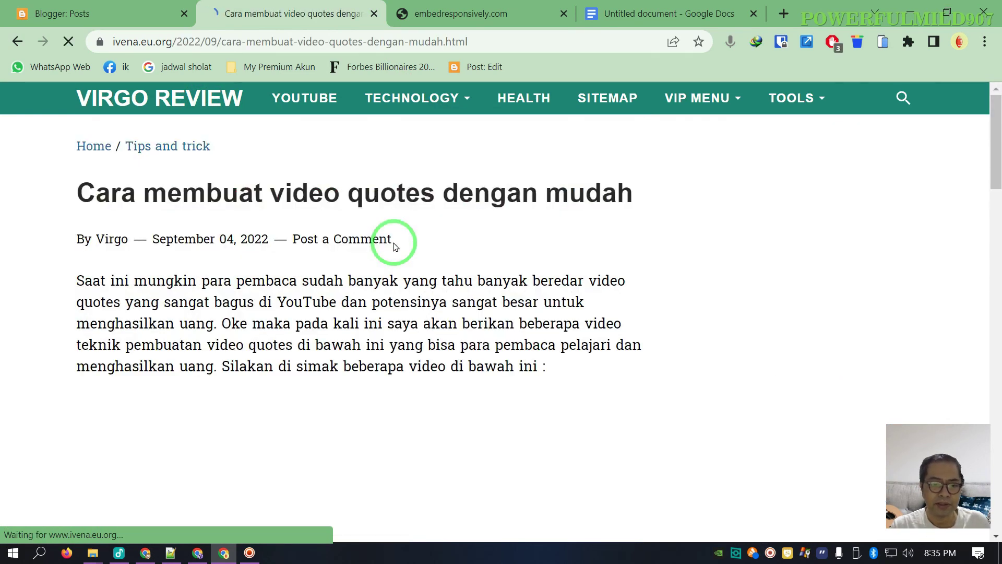
- Examine the live post's desktop layout, comparing the embedded videos' width with a full line of article text down to the share buttons
{"action": "scroll", "coordinate": [394, 241], "scroll_direction": "down", "scroll_amount": 2}
{"action": "scroll", "coordinate": [393, 241], "scroll_direction": "down", "scroll_amount": 1}
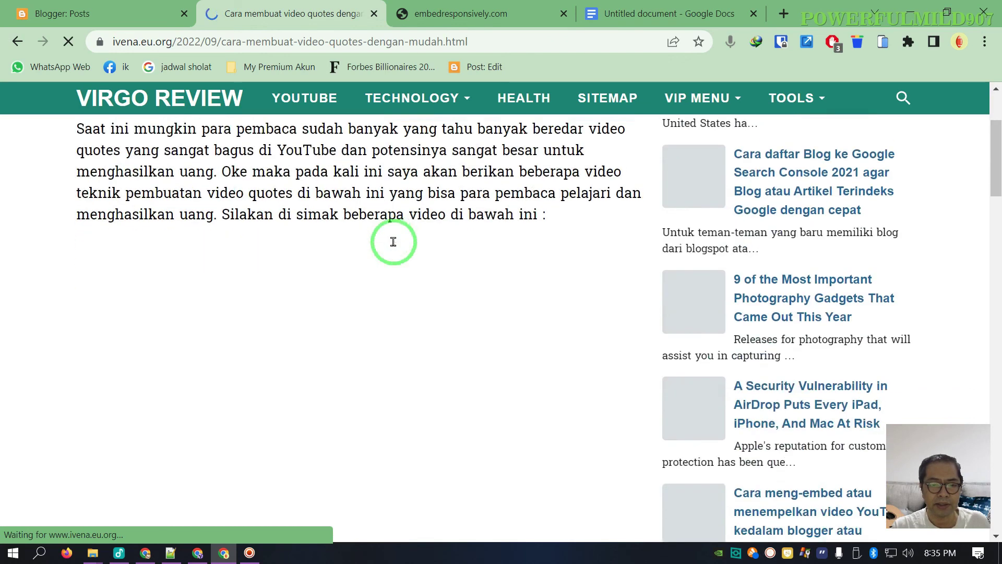
{"action": "scroll", "coordinate": [394, 242], "scroll_direction": "down", "scroll_amount": 2}
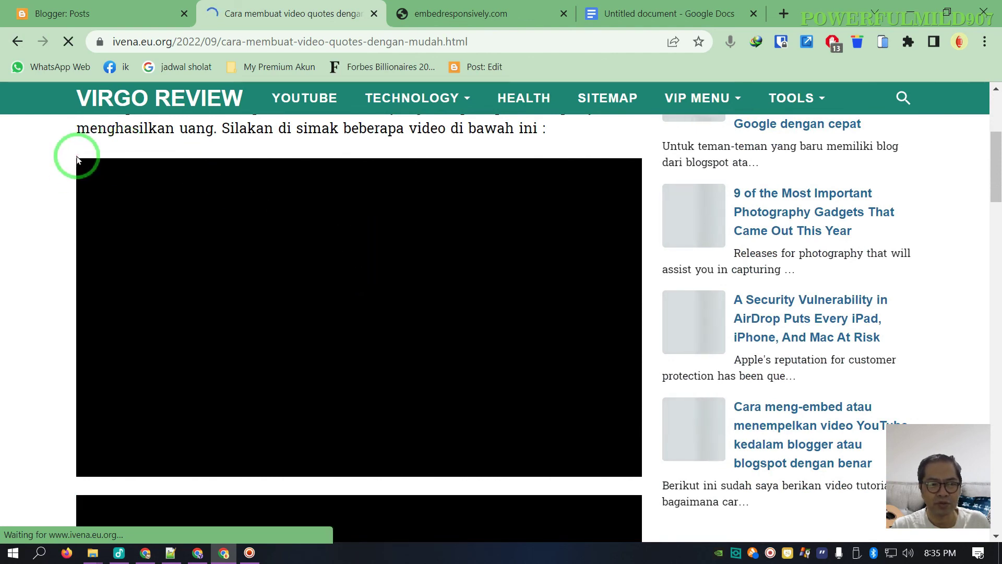
{"action": "scroll", "coordinate": [188, 236], "scroll_direction": "up", "scroll_amount": 3}
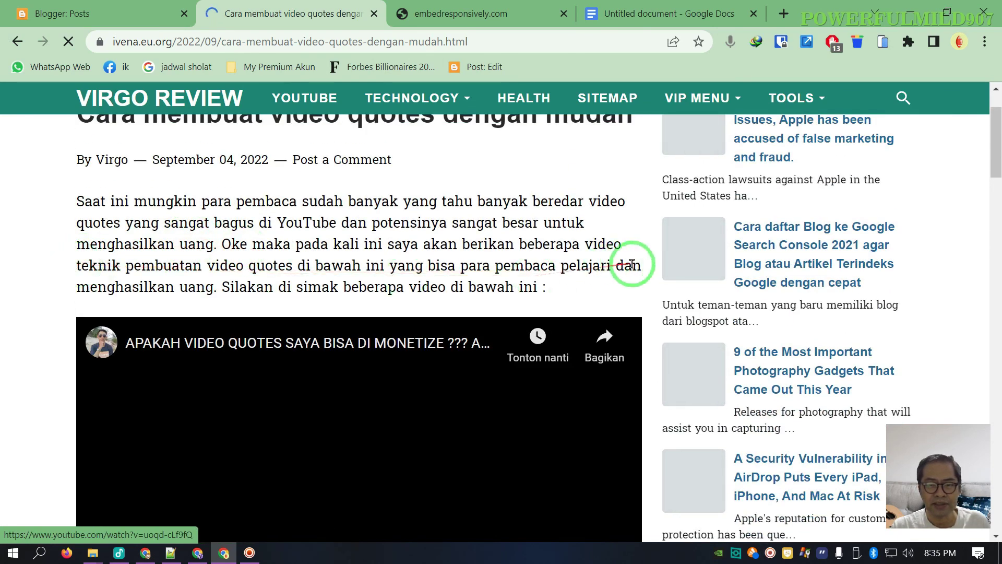
{"action": "left_click_drag", "start_coordinate": [640, 264], "coordinate": [78, 267]}
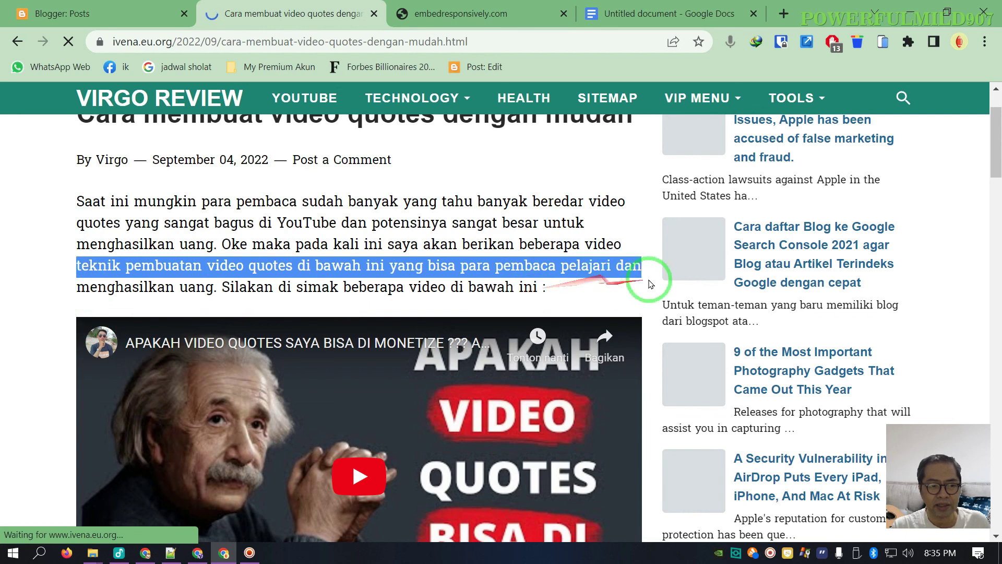
{"action": "scroll", "coordinate": [650, 269], "scroll_direction": "down", "scroll_amount": 3}
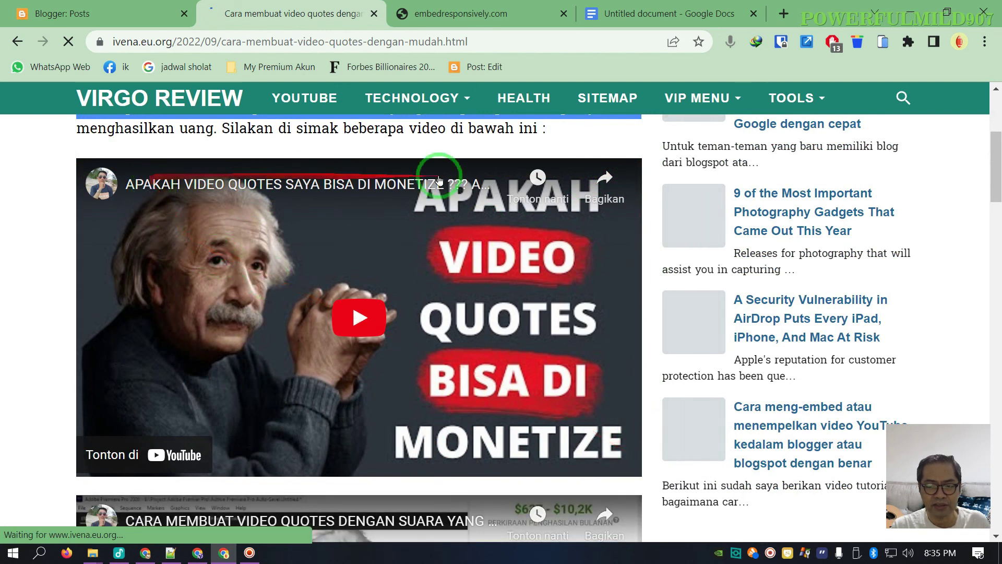
{"action": "scroll", "coordinate": [564, 284], "scroll_direction": "down", "scroll_amount": 3}
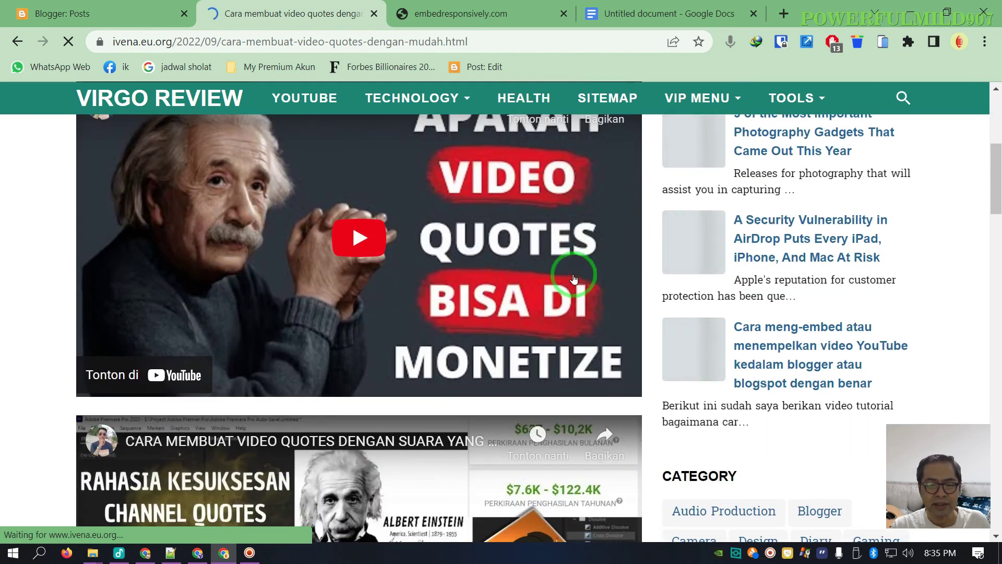
{"action": "scroll", "coordinate": [585, 282], "scroll_direction": "down", "scroll_amount": 3}
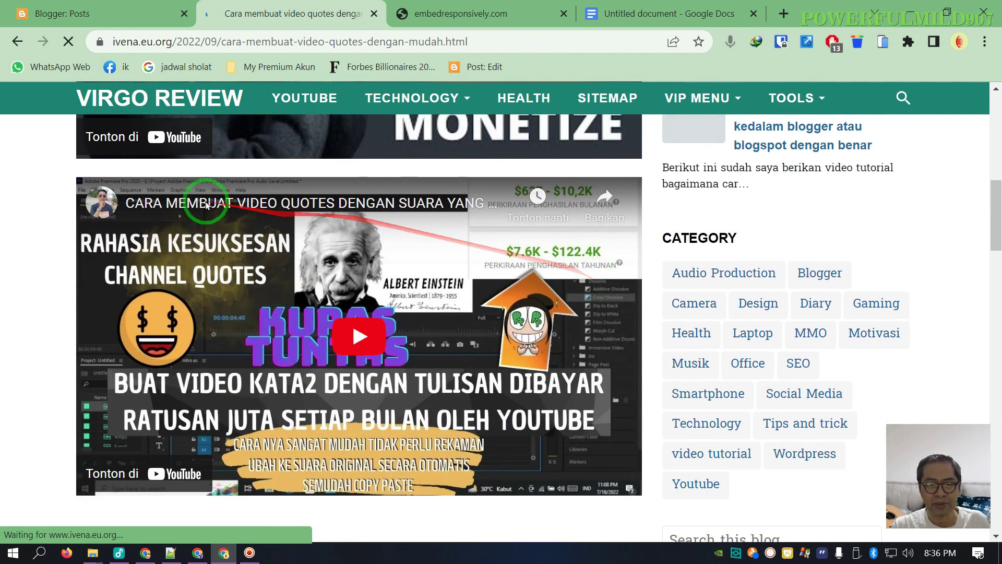
{"action": "scroll", "coordinate": [501, 214], "scroll_direction": "down", "scroll_amount": 6}
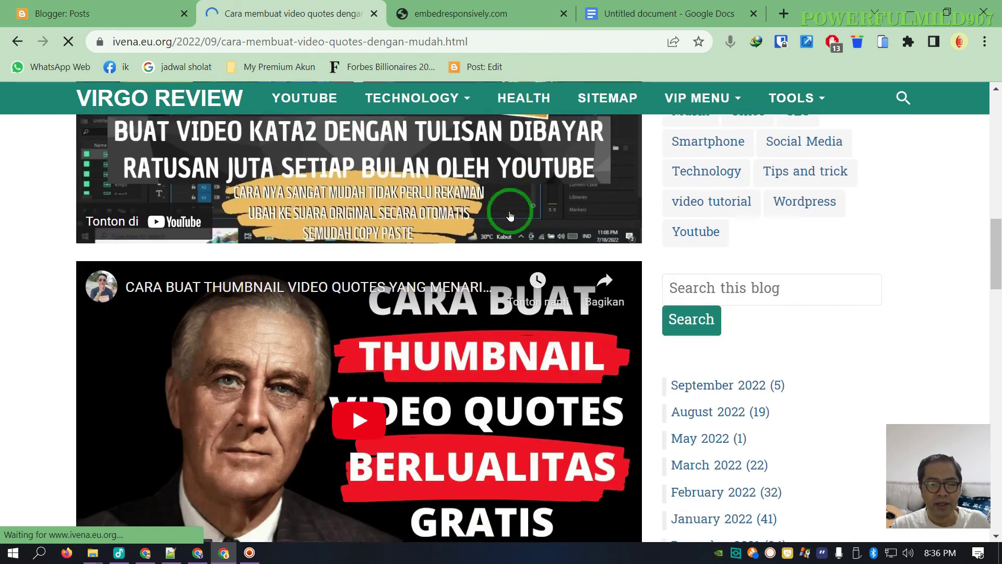
{"action": "scroll", "coordinate": [517, 217], "scroll_direction": "down", "scroll_amount": 8}
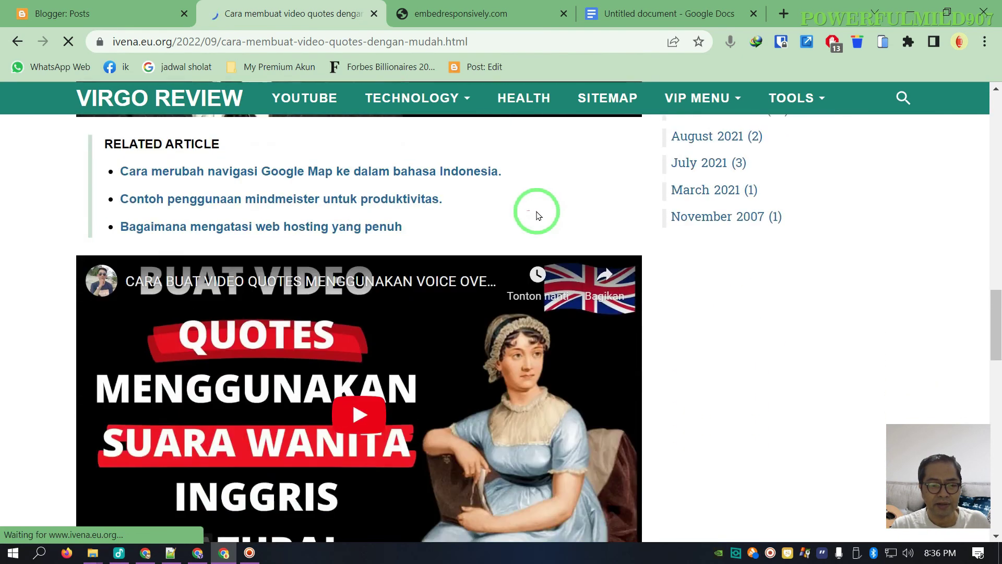
{"action": "scroll", "coordinate": [564, 215], "scroll_direction": "down", "scroll_amount": 10}
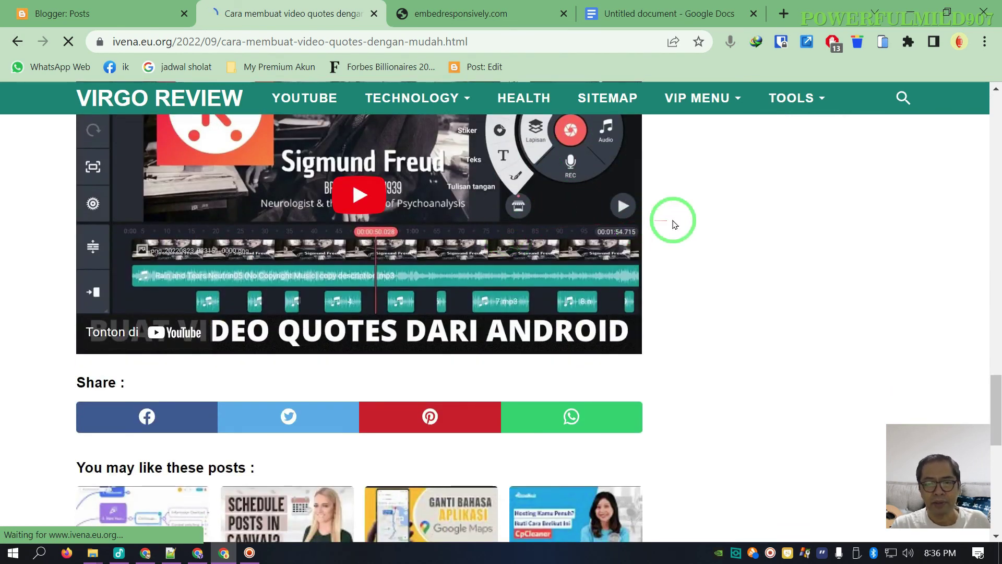
{"action": "scroll", "coordinate": [652, 228], "scroll_direction": "up", "scroll_amount": 3}
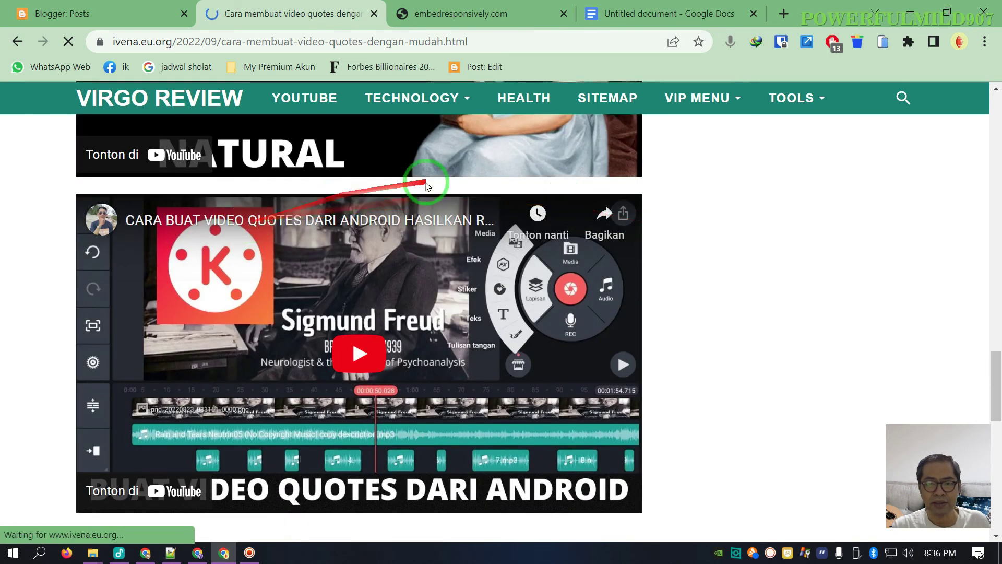
- Open the live post in the mobile phone simulator and look through the whole page, including the related posts
{"action": "left_click", "coordinate": [882, 43]}
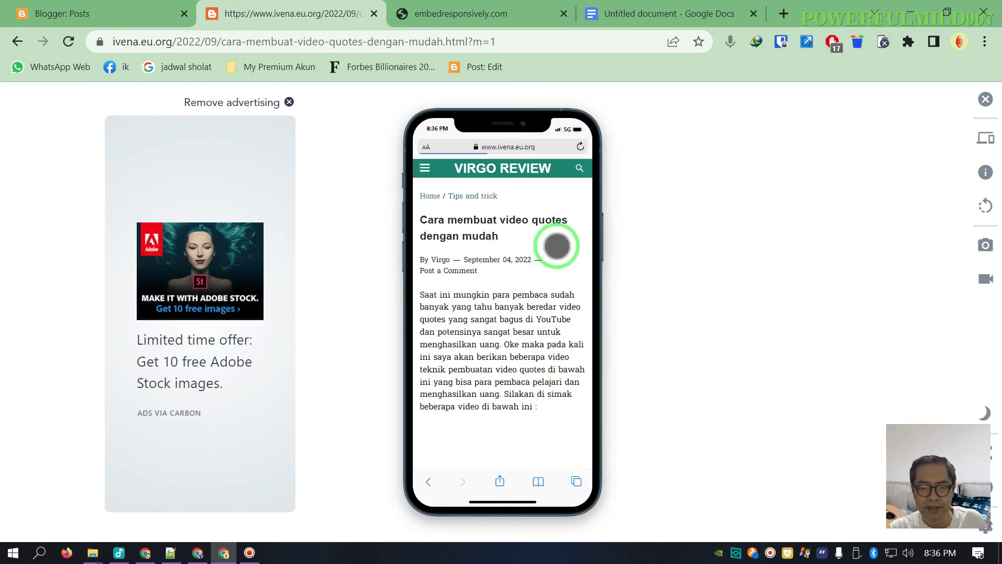
{"action": "scroll", "coordinate": [556, 245], "scroll_direction": "down", "scroll_amount": 2}
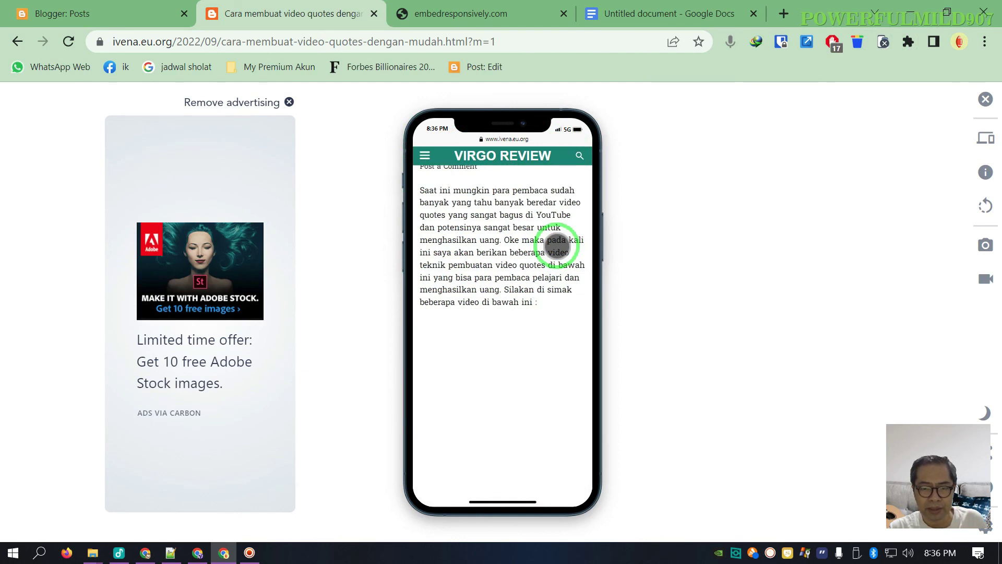
{"action": "scroll", "coordinate": [556, 244], "scroll_direction": "down", "scroll_amount": 3}
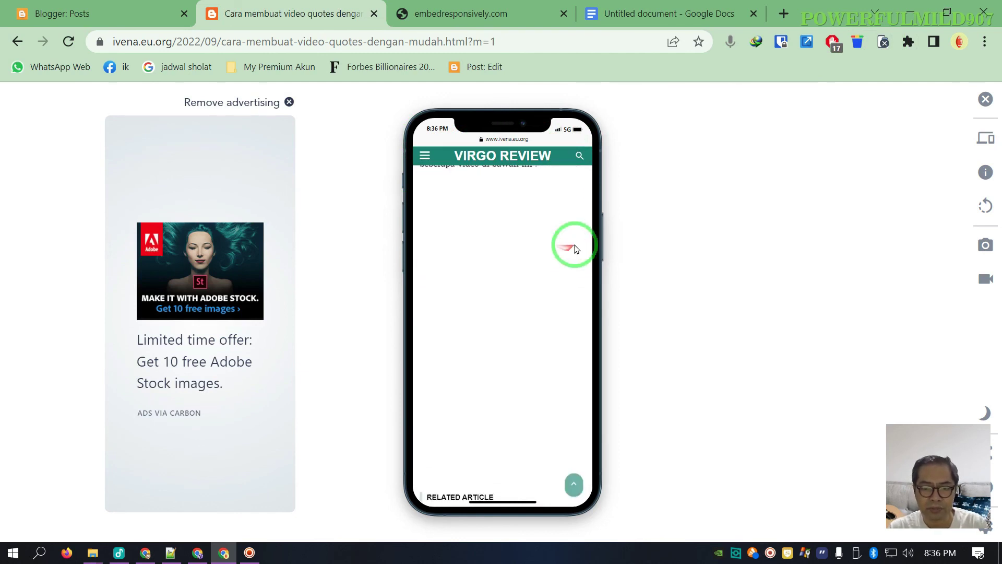
{"action": "scroll", "coordinate": [536, 259], "scroll_direction": "down", "scroll_amount": 3}
{"action": "scroll", "coordinate": [537, 255], "scroll_direction": "down", "scroll_amount": 3}
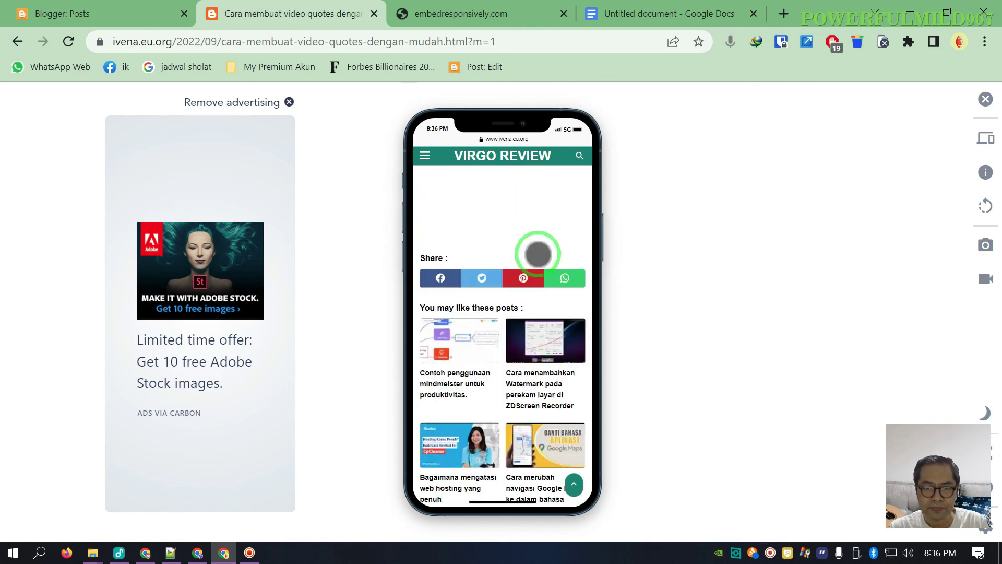
{"action": "scroll", "coordinate": [536, 254], "scroll_direction": "down", "scroll_amount": 3}
{"action": "scroll", "coordinate": [538, 254], "scroll_direction": "up", "scroll_amount": 2}
{"action": "scroll", "coordinate": [538, 254], "scroll_direction": "up", "scroll_amount": 6}
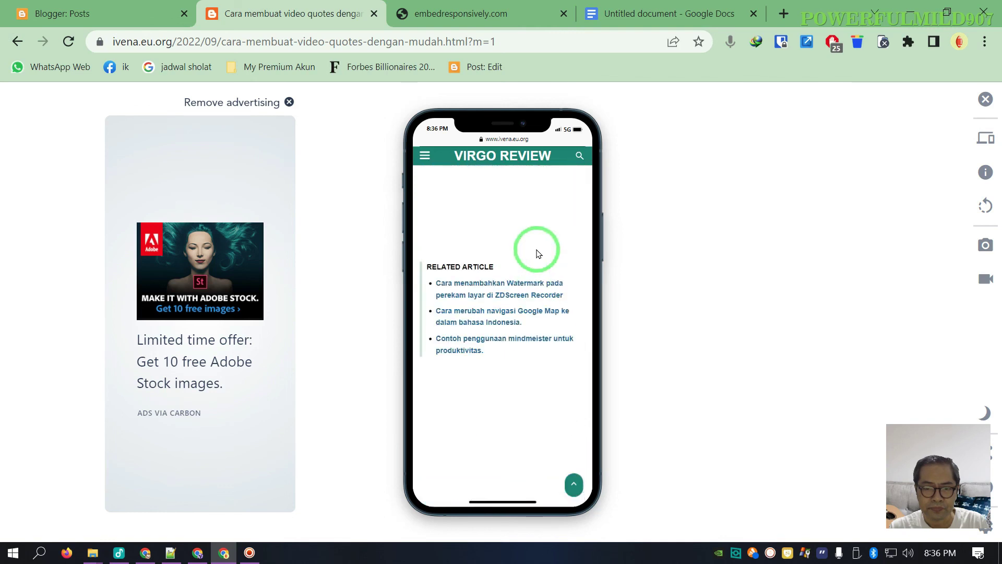
{"action": "scroll", "coordinate": [536, 254], "scroll_direction": "down", "scroll_amount": 1}
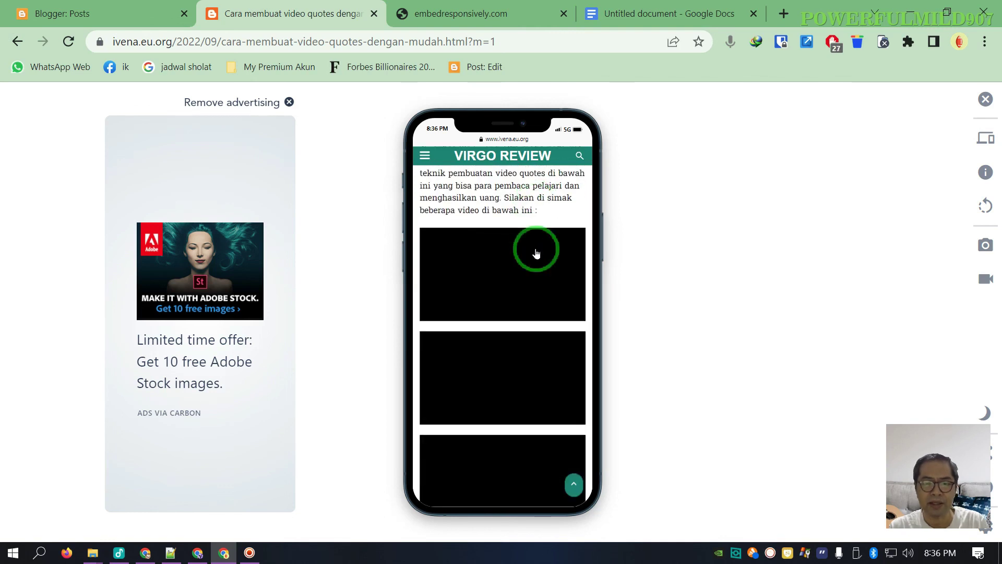
- Check how each embedded video fits the simulated phone screen, from the first one below the intro text to the last above the share buttons
{"action": "left_click", "coordinate": [536, 253]}
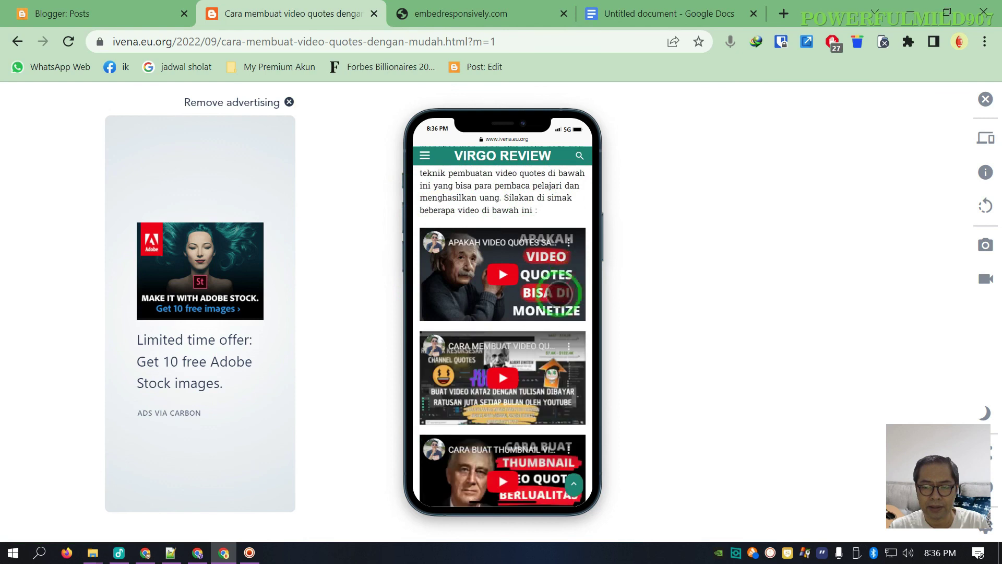
{"action": "scroll", "coordinate": [542, 299], "scroll_direction": "down", "scroll_amount": 4}
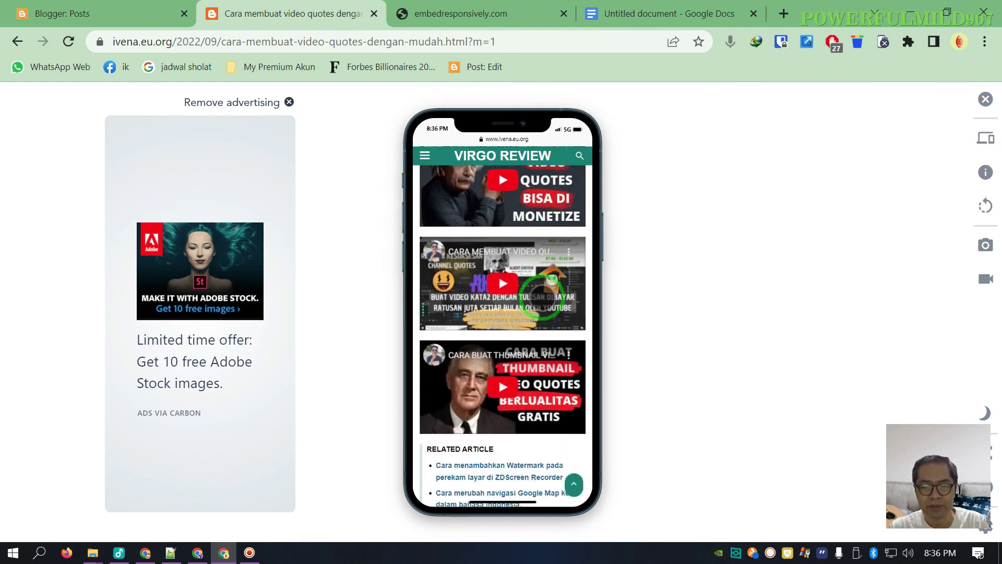
{"action": "scroll", "coordinate": [541, 296], "scroll_direction": "down", "scroll_amount": 3}
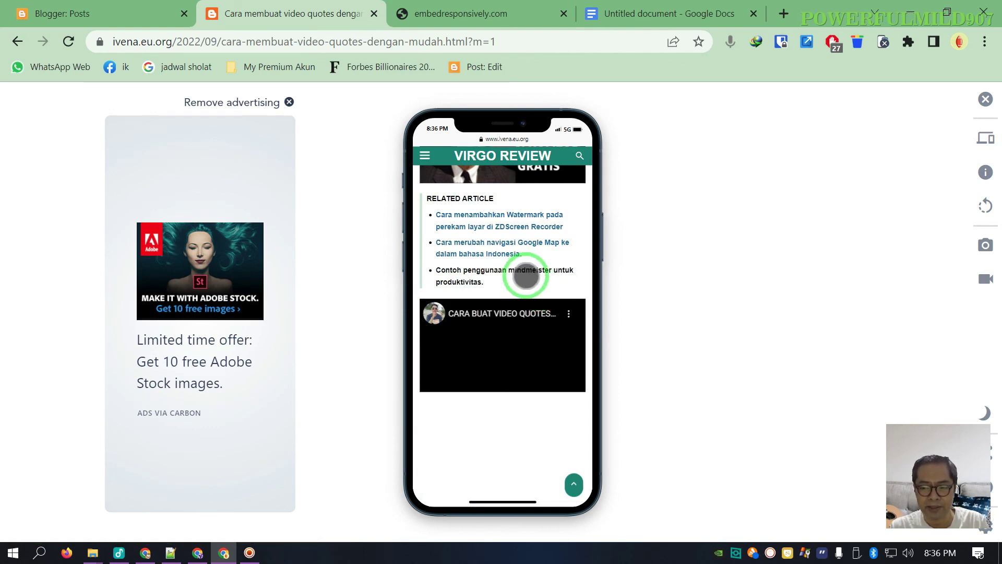
{"action": "scroll", "coordinate": [533, 269], "scroll_direction": "down", "scroll_amount": 2}
{"action": "scroll", "coordinate": [532, 267], "scroll_direction": "up", "scroll_amount": 12}
{"action": "scroll", "coordinate": [531, 268], "scroll_direction": "down", "scroll_amount": 12}
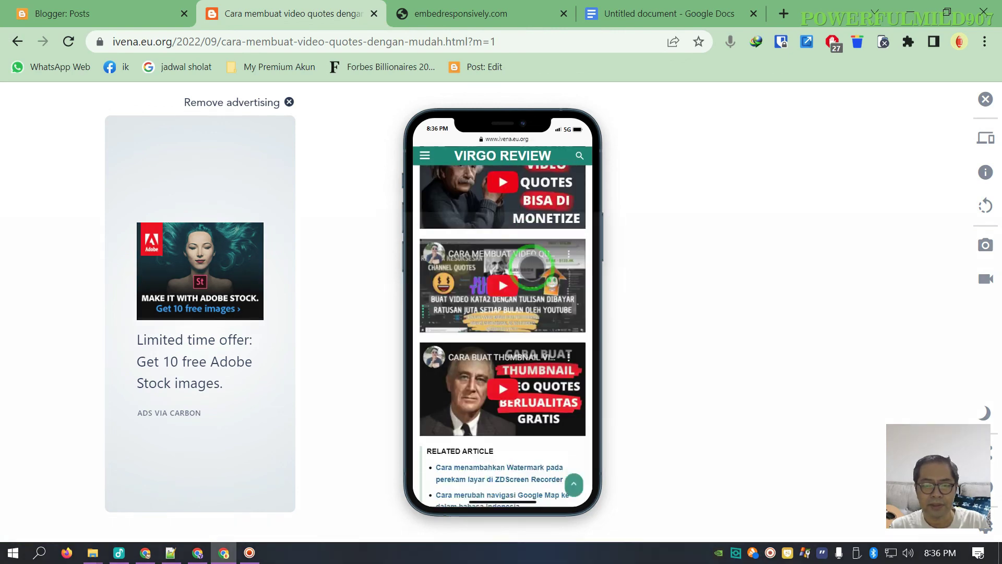
{"action": "scroll", "coordinate": [529, 268], "scroll_direction": "down", "scroll_amount": 3}
{"action": "scroll", "coordinate": [530, 267], "scroll_direction": "down", "scroll_amount": 1}
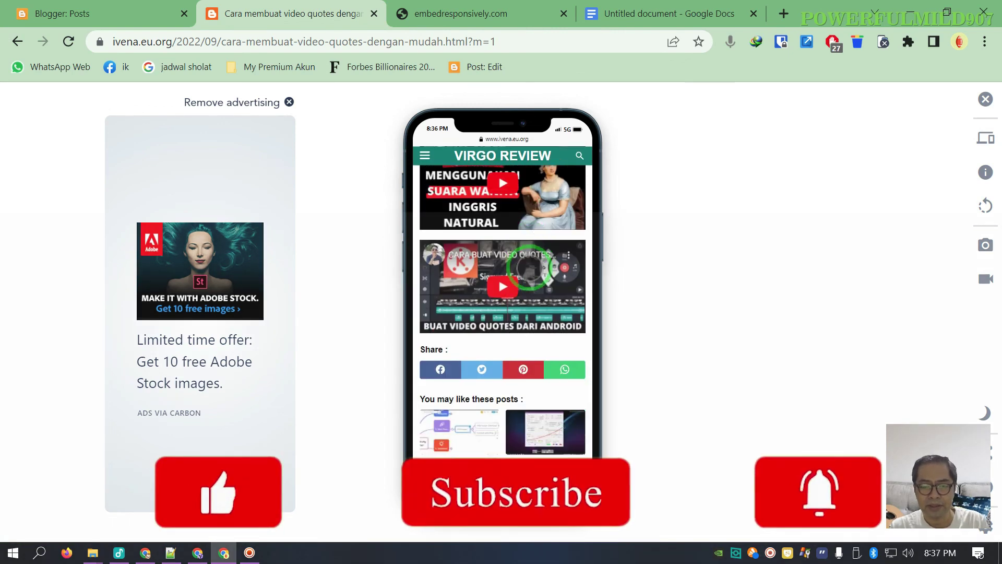
{"action": "scroll", "coordinate": [503, 313], "scroll_direction": "down", "scroll_amount": 4}
{"action": "scroll", "coordinate": [503, 314], "scroll_direction": "up", "scroll_amount": 7}
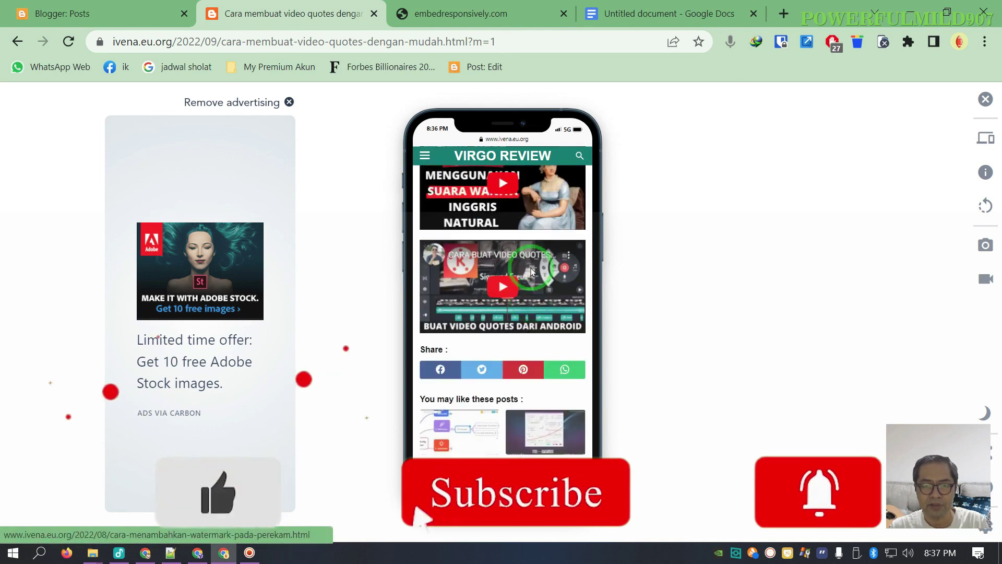
{"action": "scroll", "coordinate": [531, 268], "scroll_direction": "up", "scroll_amount": 1}
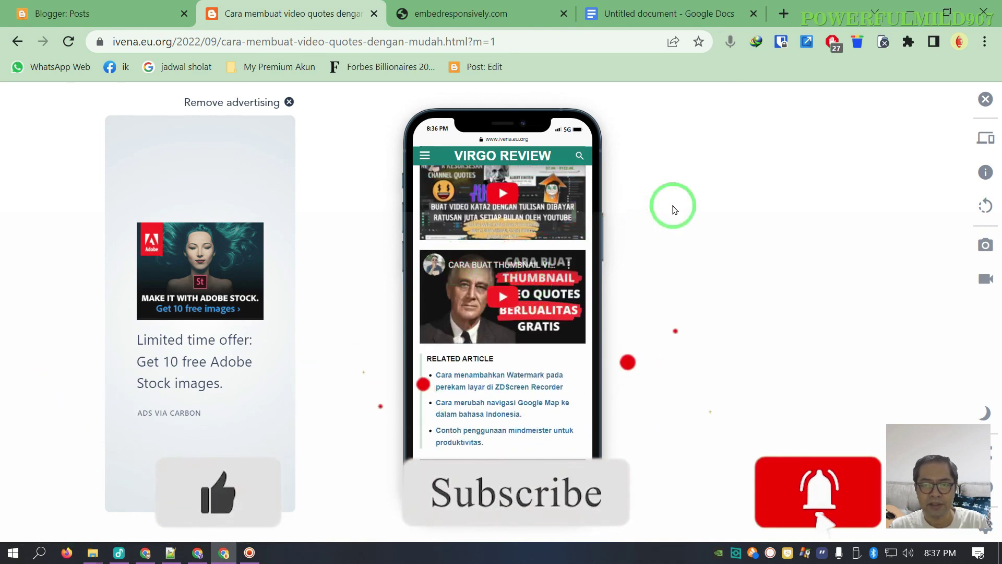
- Switch to Embed Responsively and review the entered YouTube page URL and the generated embed code
{"action": "left_click", "coordinate": [496, 13]}
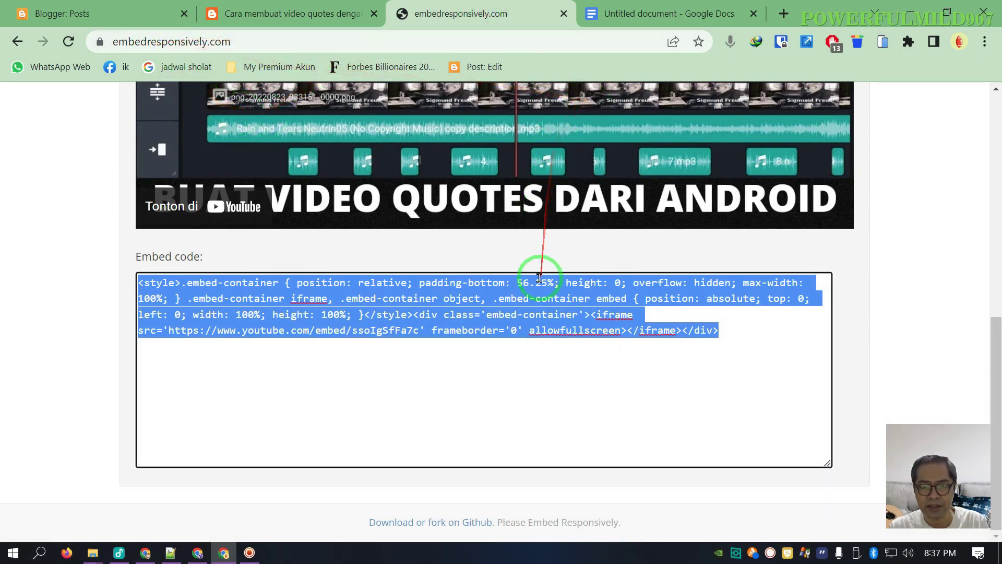
{"action": "scroll", "coordinate": [465, 250], "scroll_direction": "up", "scroll_amount": 15}
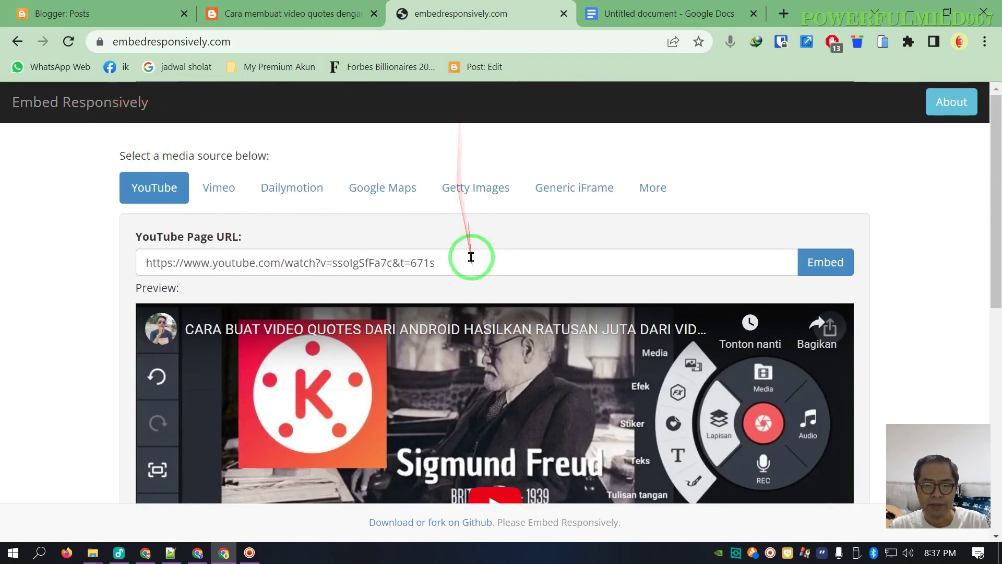
{"action": "scroll", "coordinate": [470, 253], "scroll_direction": "down", "scroll_amount": 8}
{"action": "scroll", "coordinate": [642, 224], "scroll_direction": "down", "scroll_amount": 2}
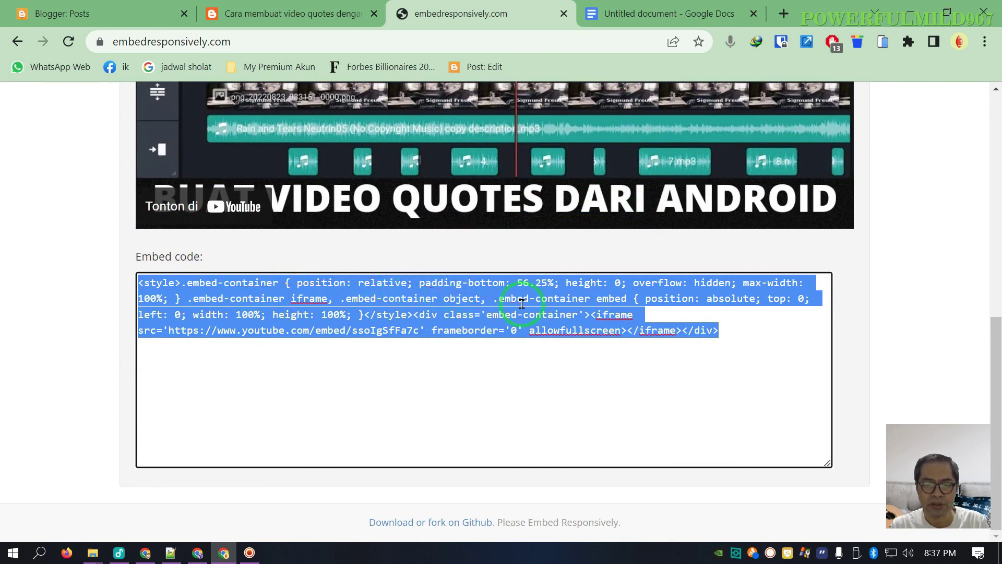
- Look at the entry for "Cara membuat video quotes dengan mudah" in the Blogger posts list, and return to Embed Responsively
{"action": "left_click", "coordinate": [118, 10]}
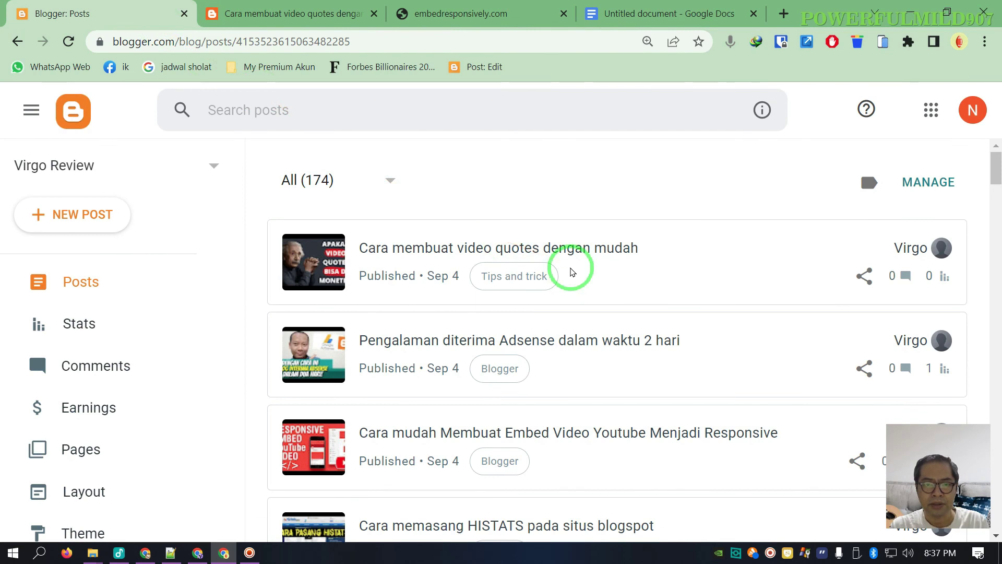
{"action": "mouse_move", "coordinate": [571, 272]}
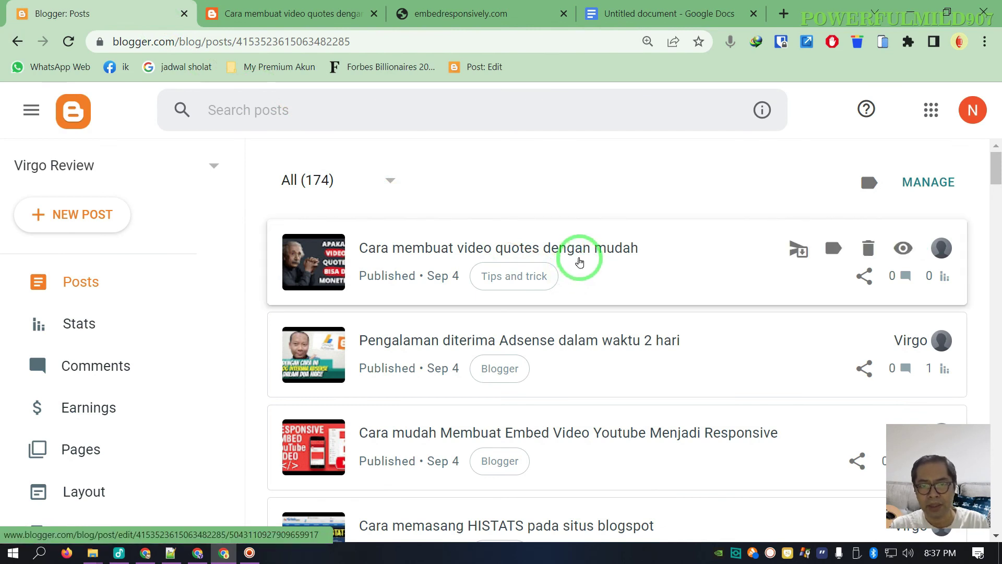
{"action": "left_click", "coordinate": [483, 15]}
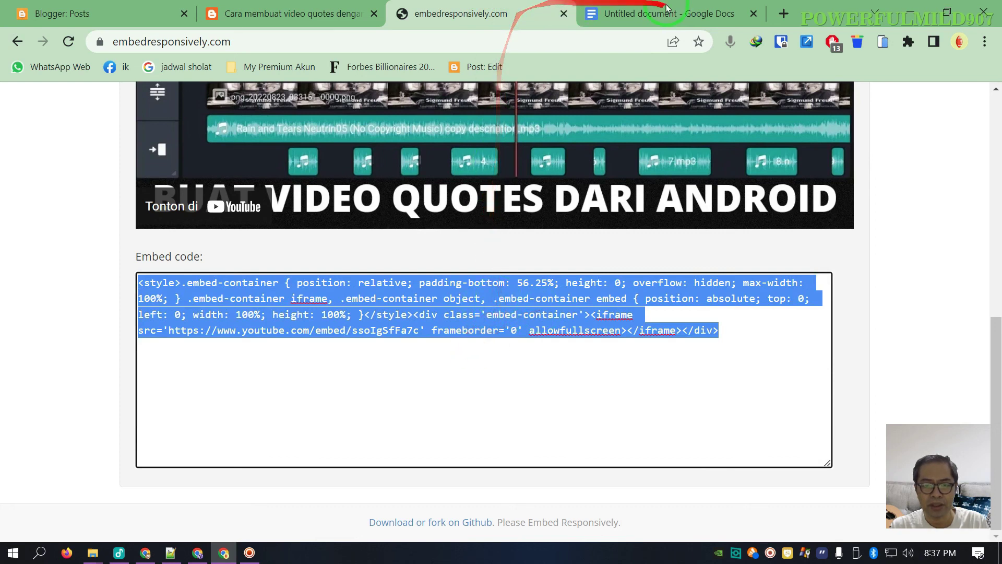
- Return to the live post, close the phone simulator and examine the embedded videos in the desktop view
{"action": "left_click", "coordinate": [292, 16]}
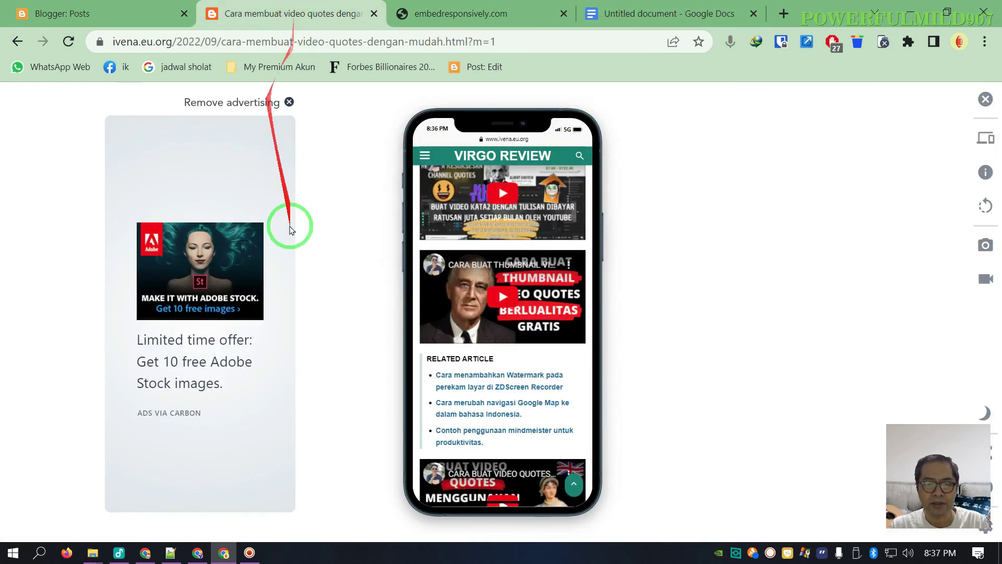
{"action": "left_click", "coordinate": [985, 103]}
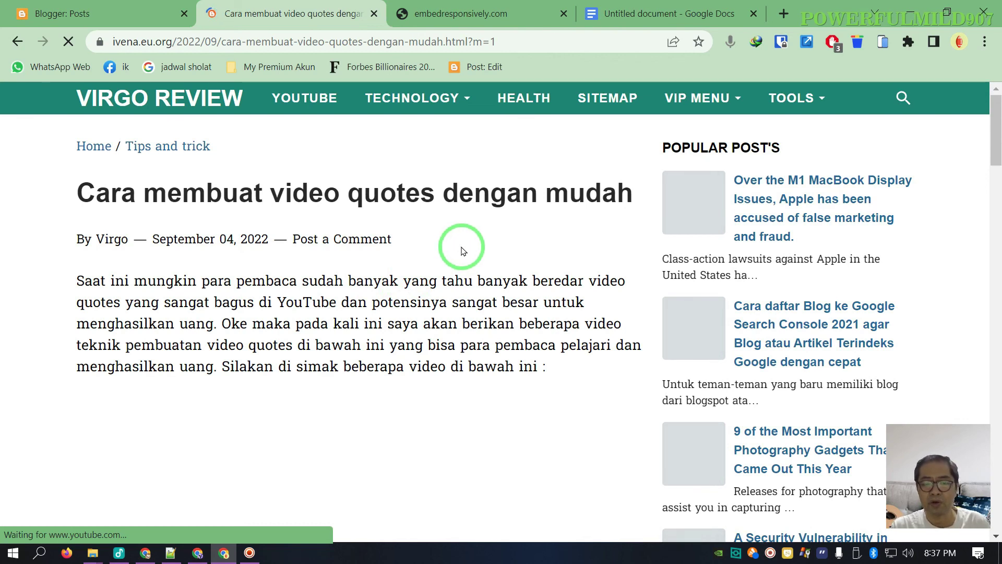
{"action": "scroll", "coordinate": [463, 251], "scroll_direction": "down", "scroll_amount": 3}
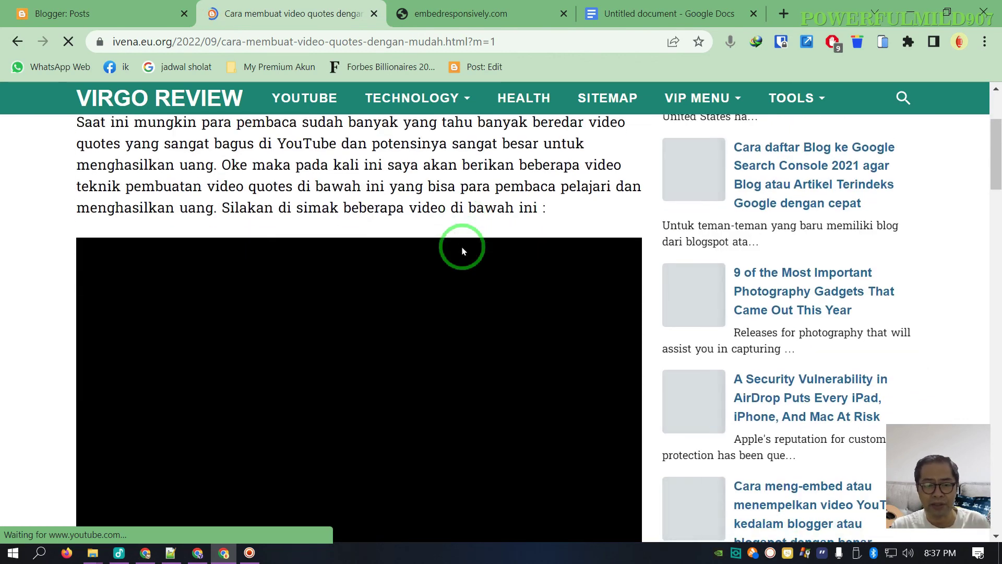
{"action": "scroll", "coordinate": [462, 251], "scroll_direction": "down", "scroll_amount": 3}
{"action": "scroll", "coordinate": [463, 250], "scroll_direction": "up", "scroll_amount": 3}
{"action": "scroll", "coordinate": [462, 250], "scroll_direction": "down", "scroll_amount": 2}
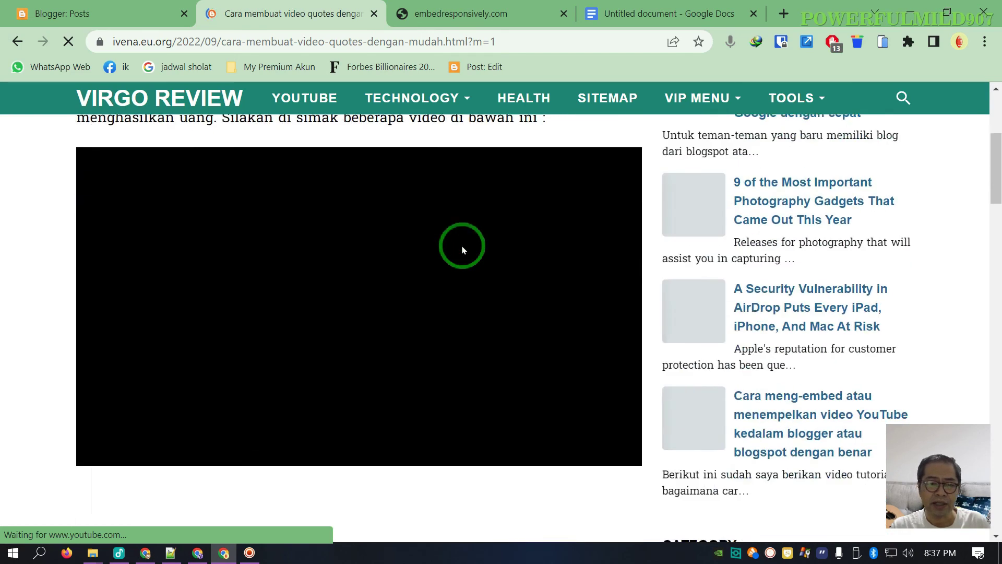
{"action": "scroll", "coordinate": [462, 251], "scroll_direction": "down", "scroll_amount": 1}
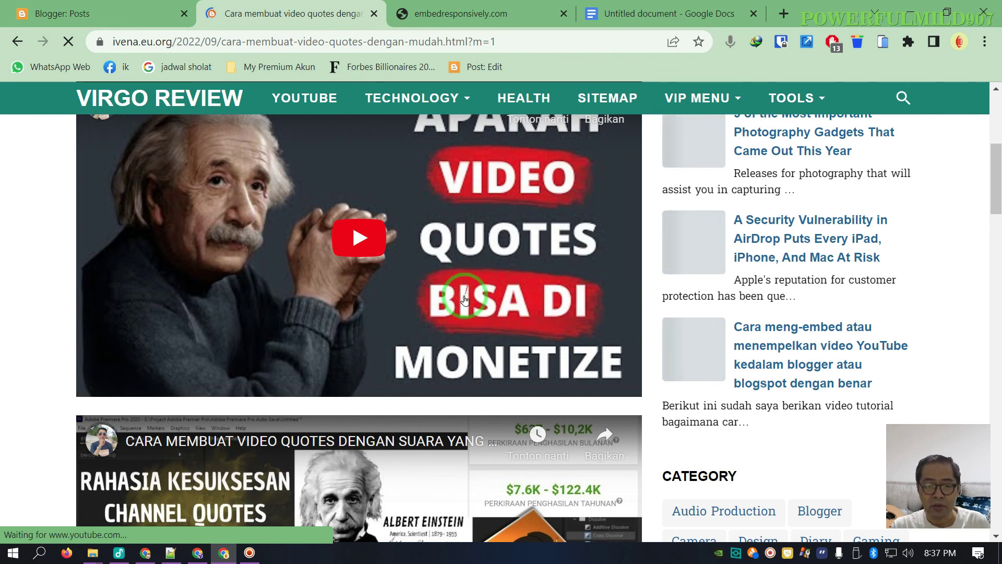
{"action": "mouse_move", "coordinate": [465, 300]}
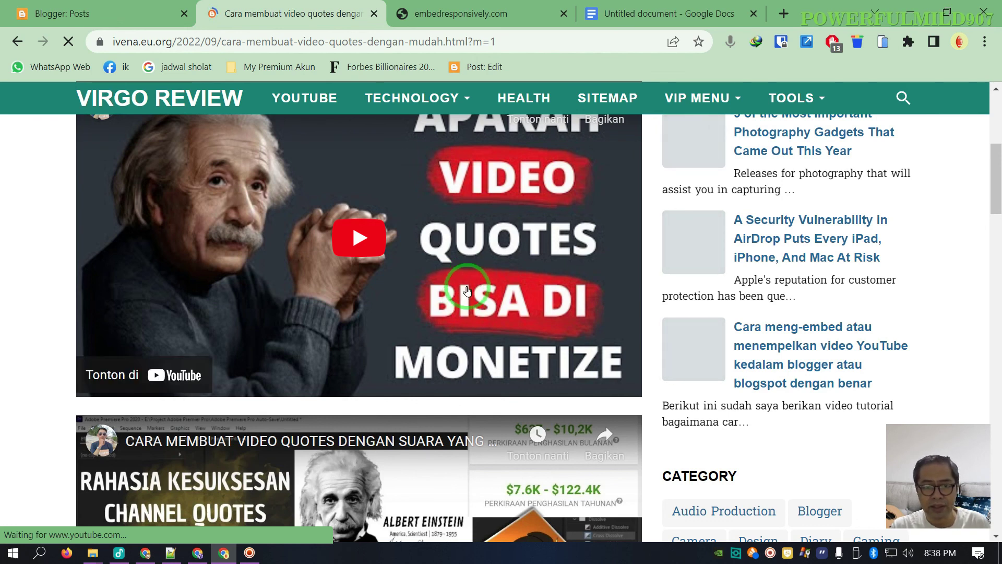